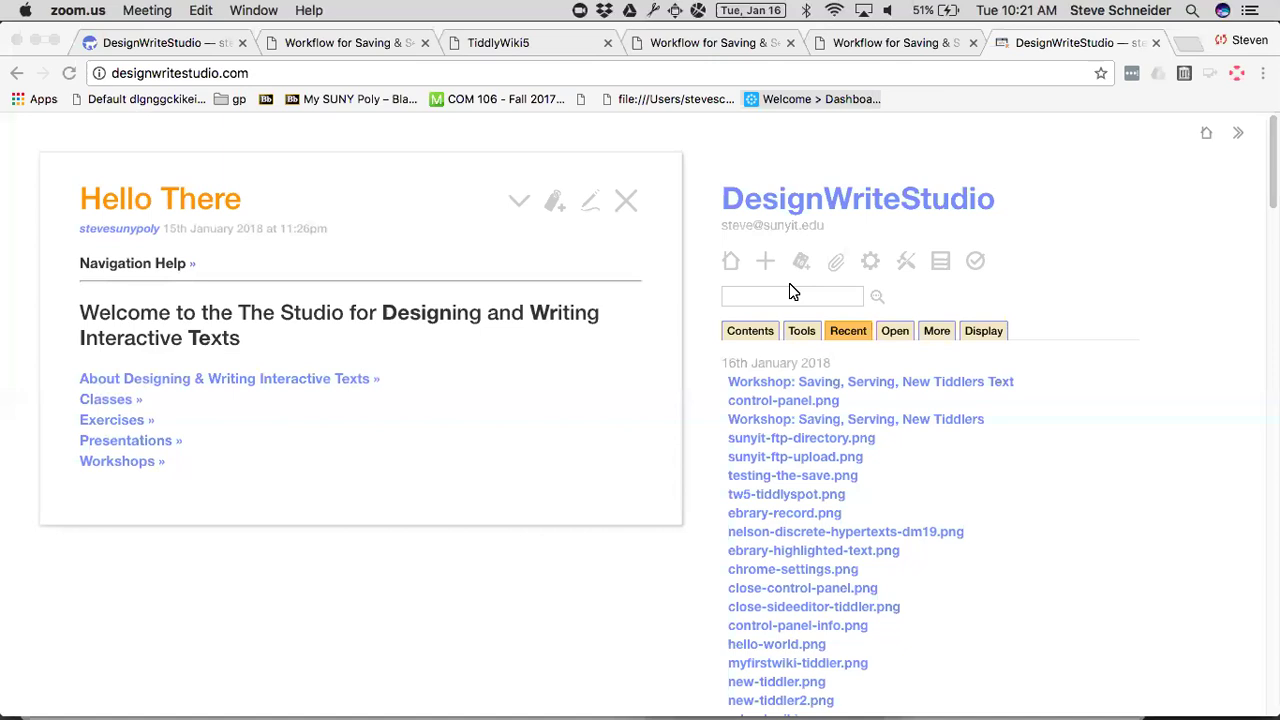
Open the tiddler "Workshop: Saving, Serving, New Tiddlers Text" and keep the list of recent tiddlers displayed
left_click(803, 388)
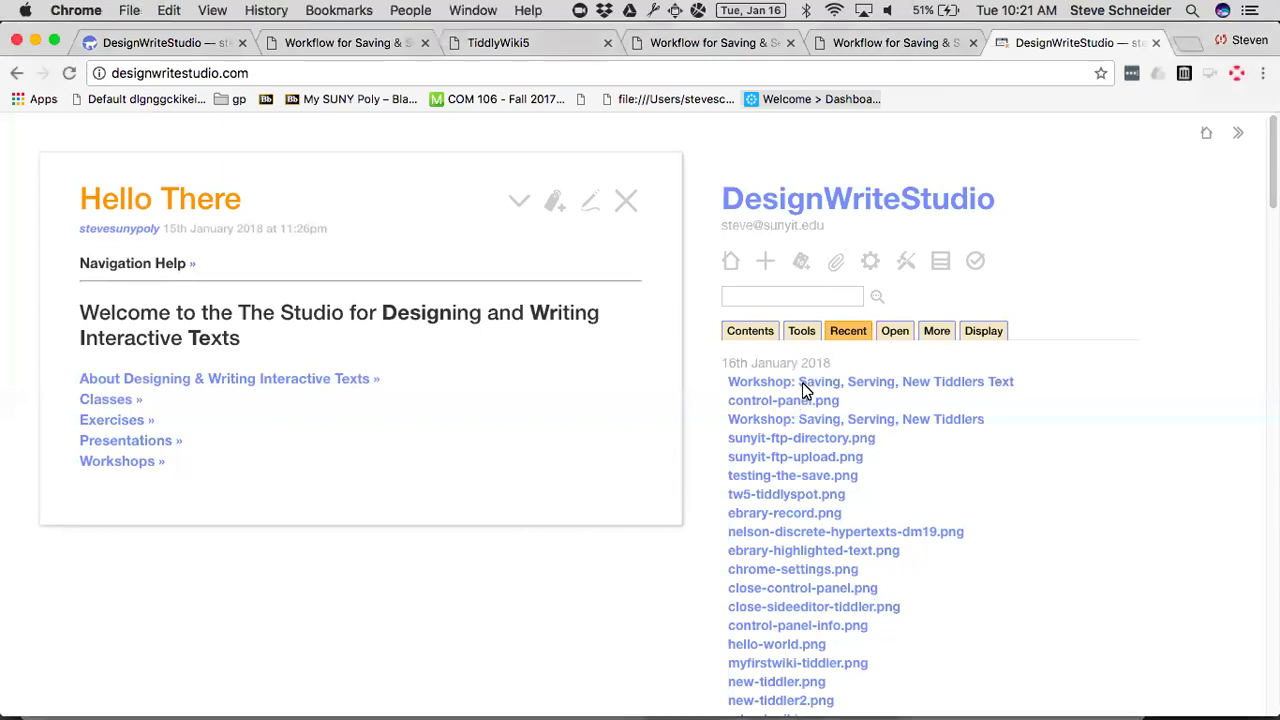
left_click(803, 383)
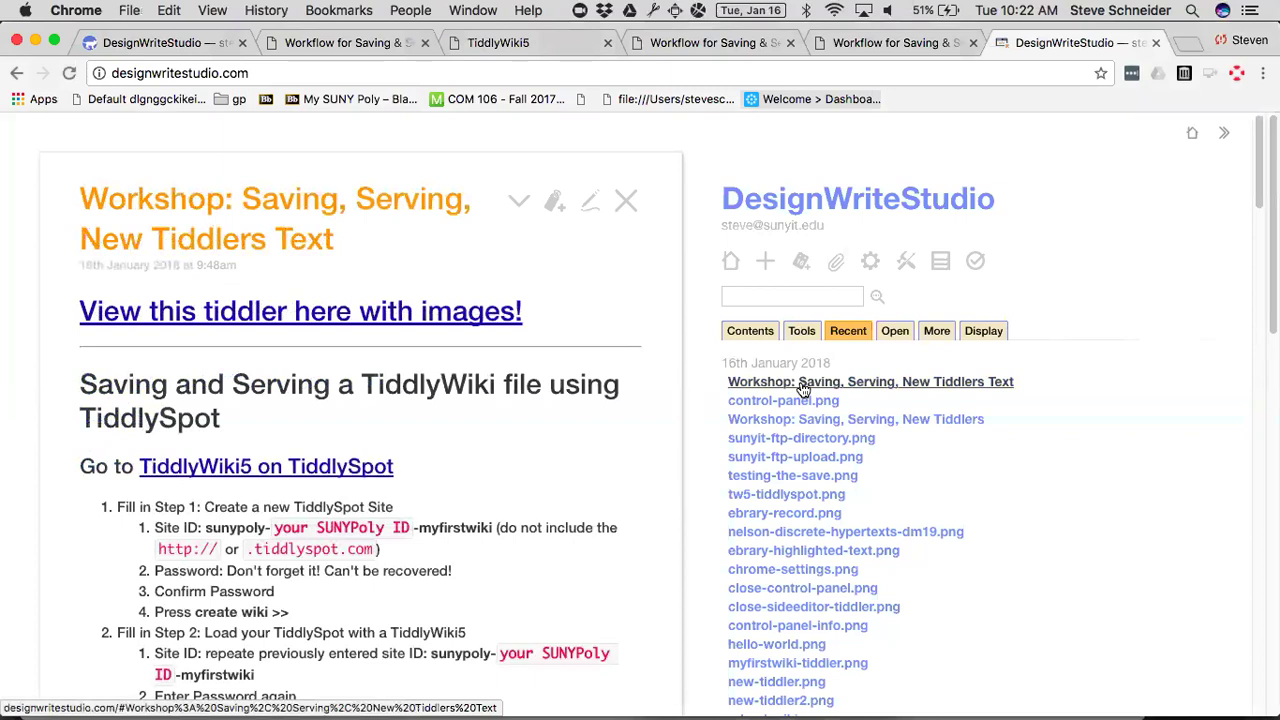
left_click(750, 335)
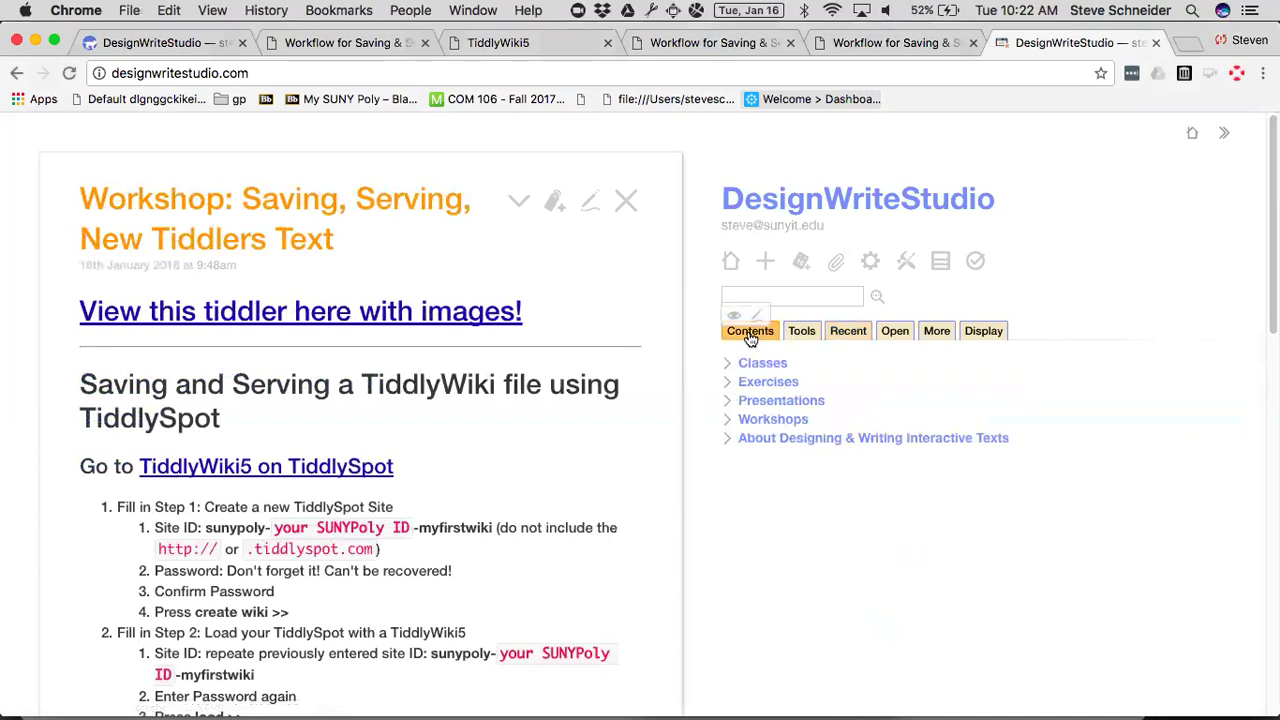
left_click(848, 332)
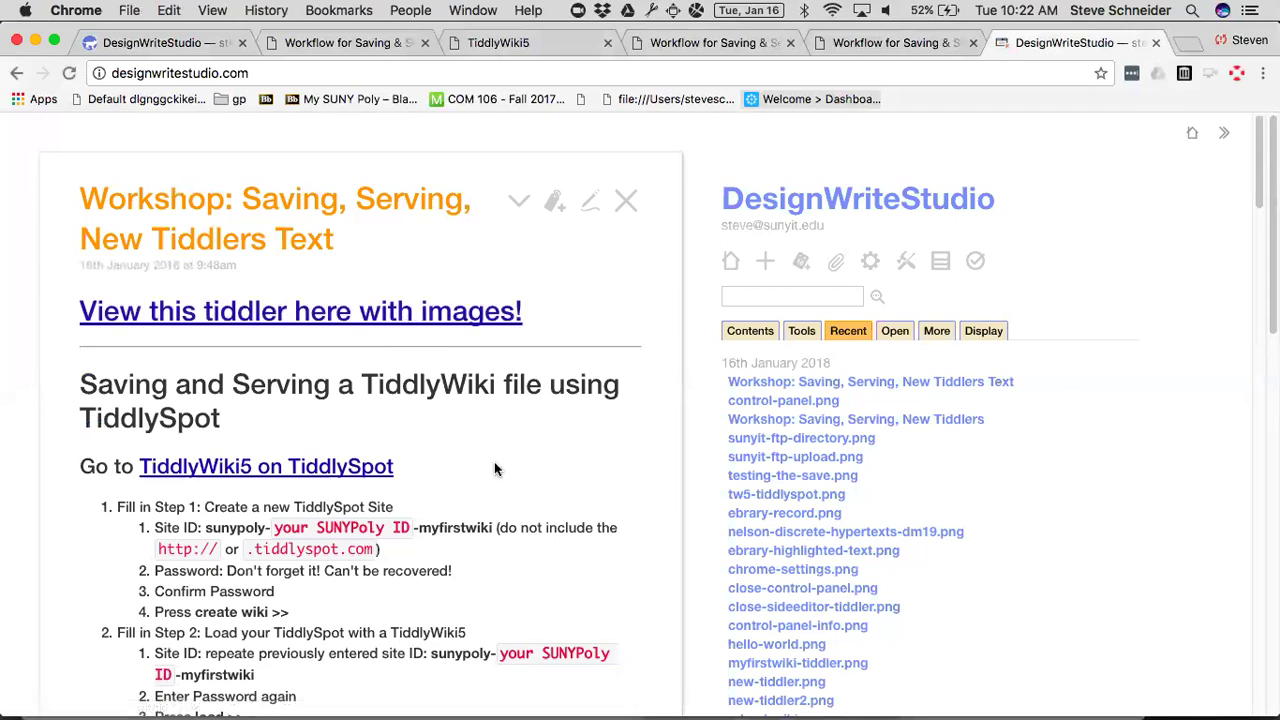
Look through the workshop tiddler and open its version with images
scroll(494, 466, "down", 5)
scroll(494, 461, "down", 5)
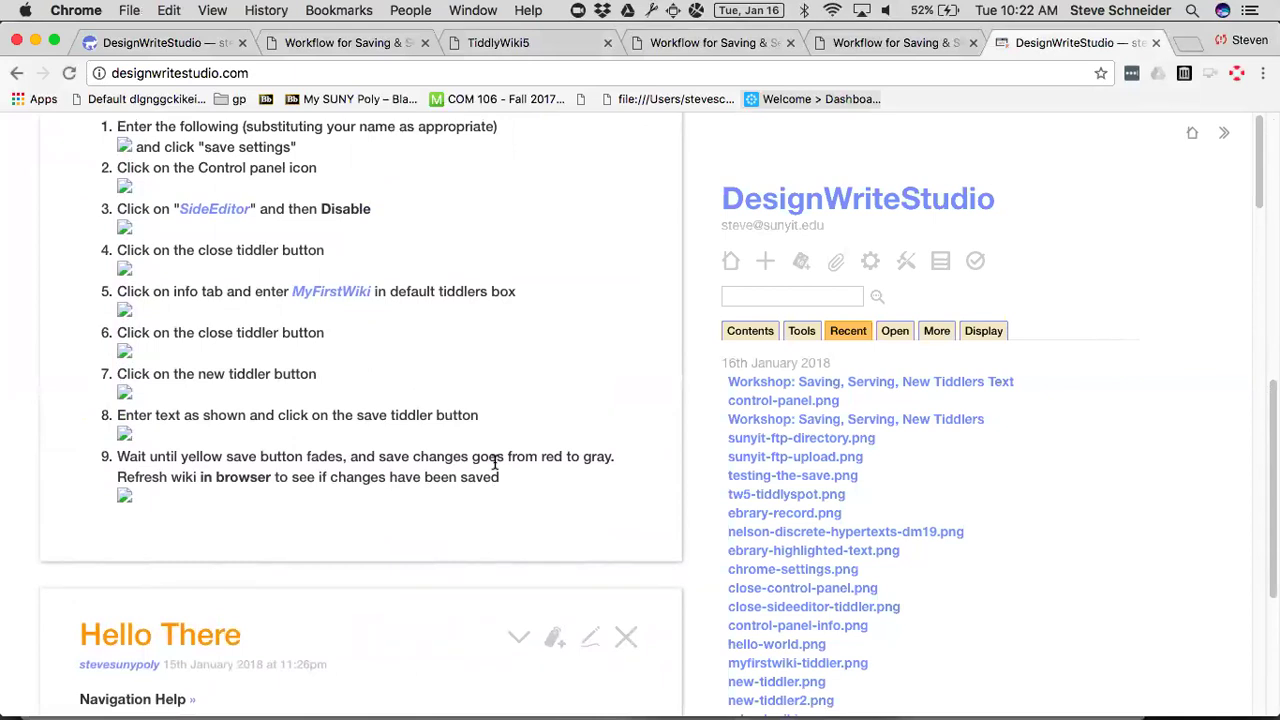
scroll(494, 463, "up", 8)
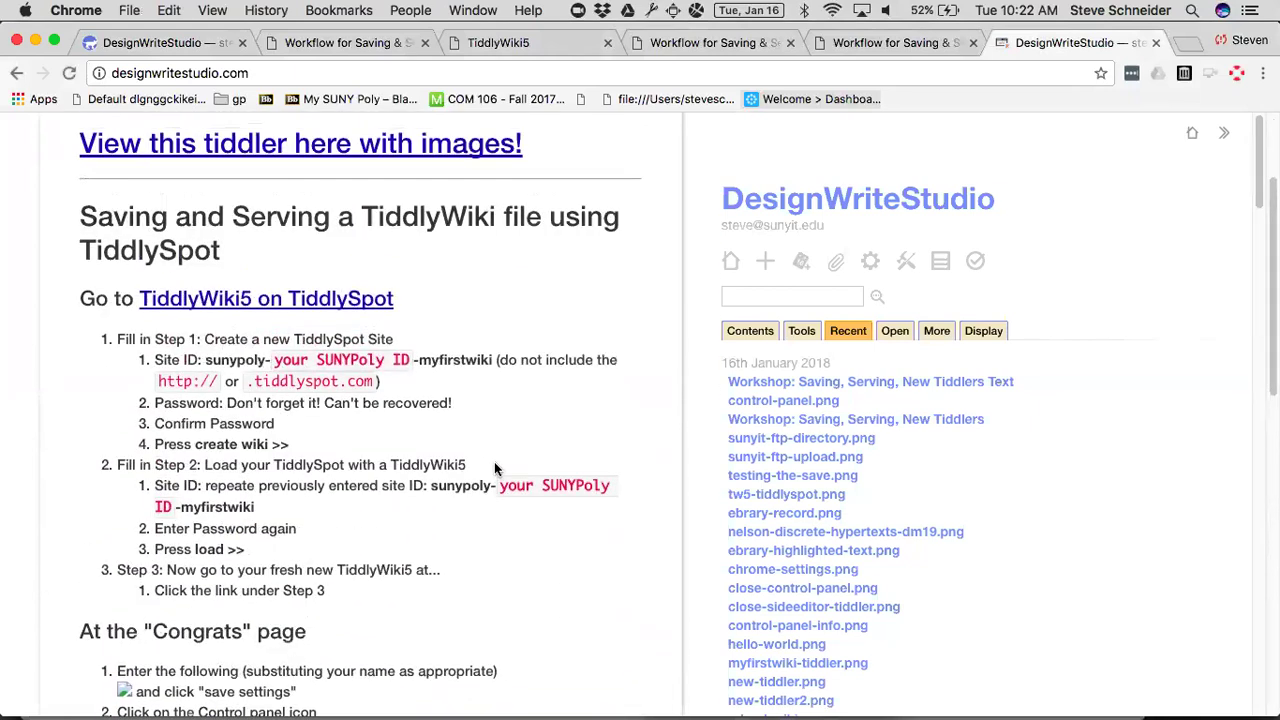
scroll(494, 461, "up", 3)
left_click(436, 308)
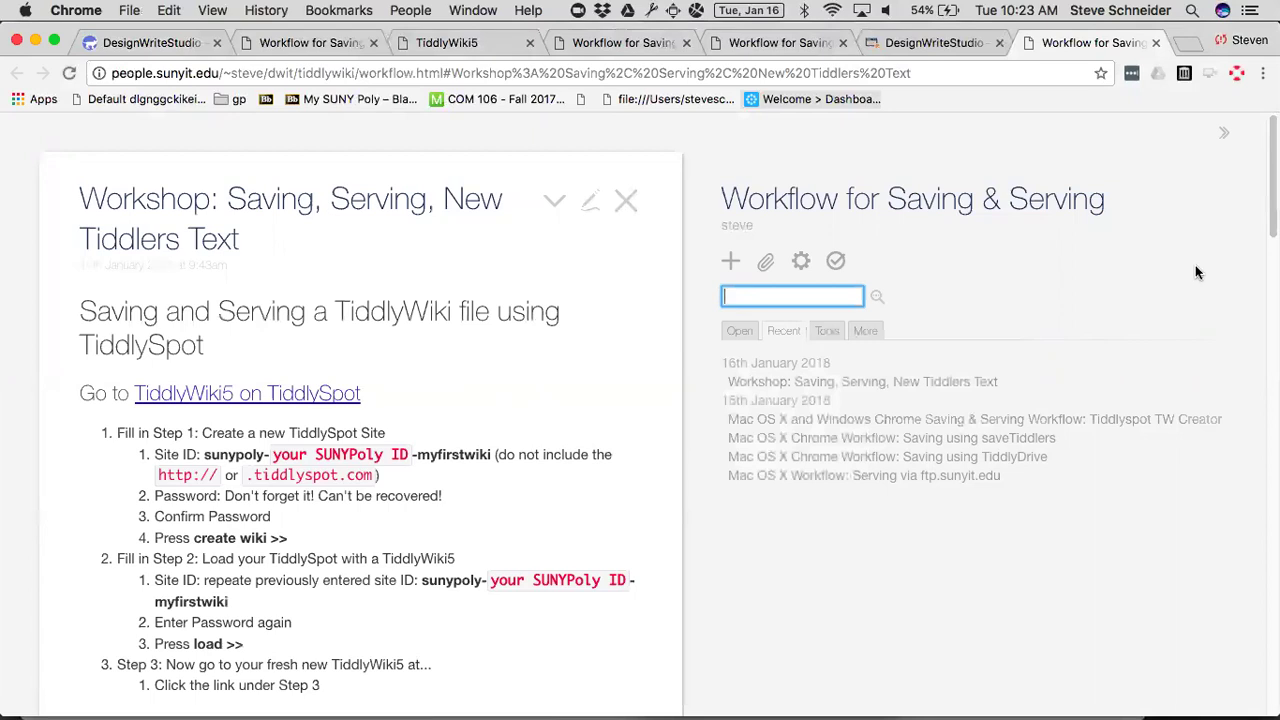
Return to DesignWriteStudio and open the image version of the workshop tiddler again
left_click(933, 43)
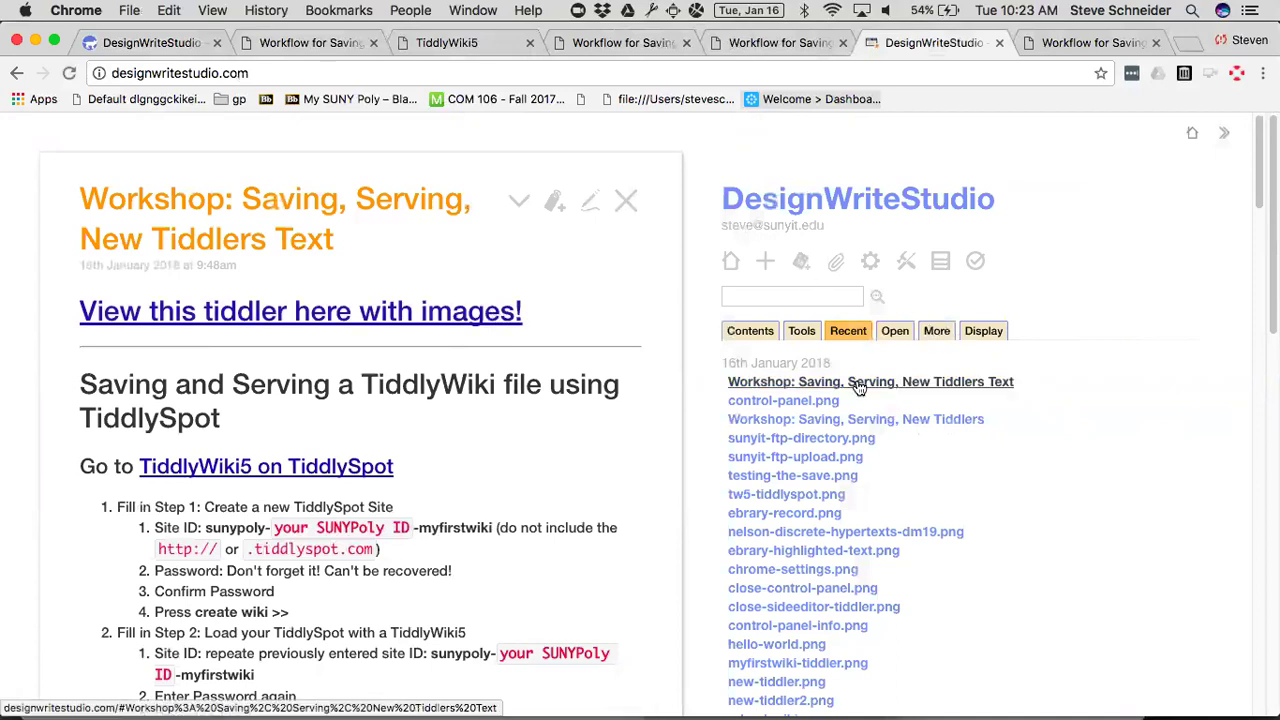
left_click(390, 315)
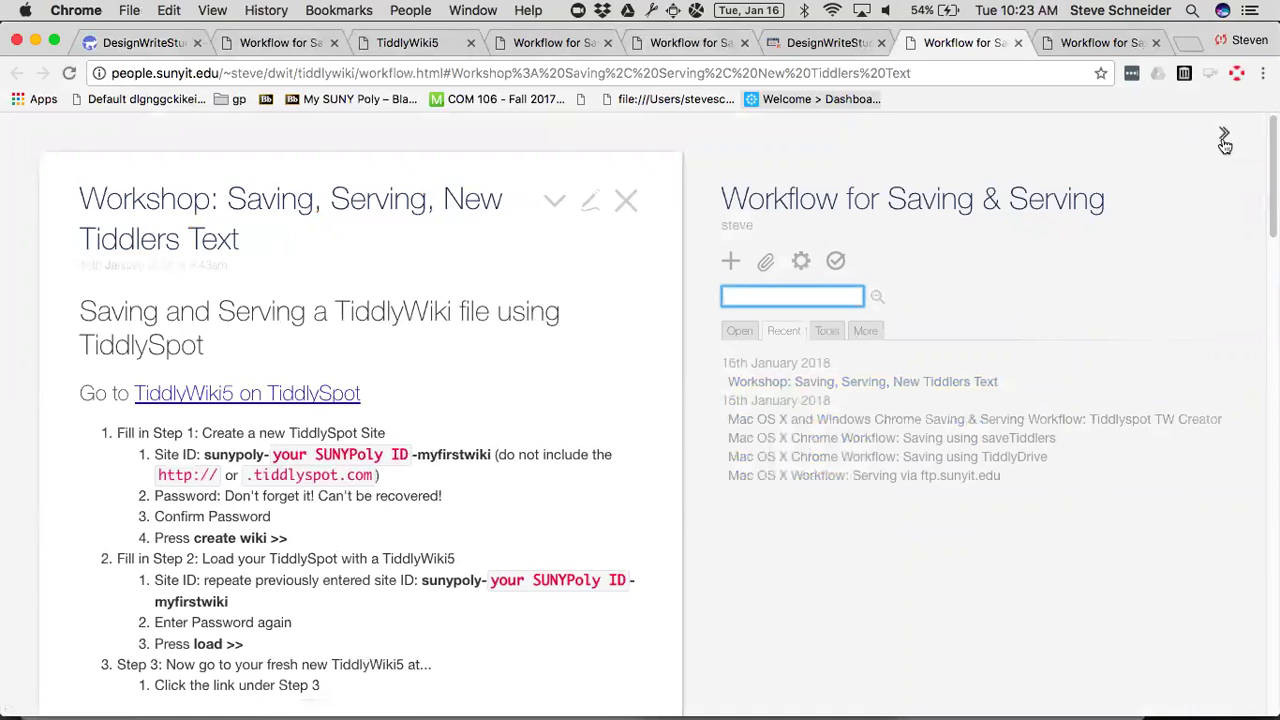
key("ctrl+Up")
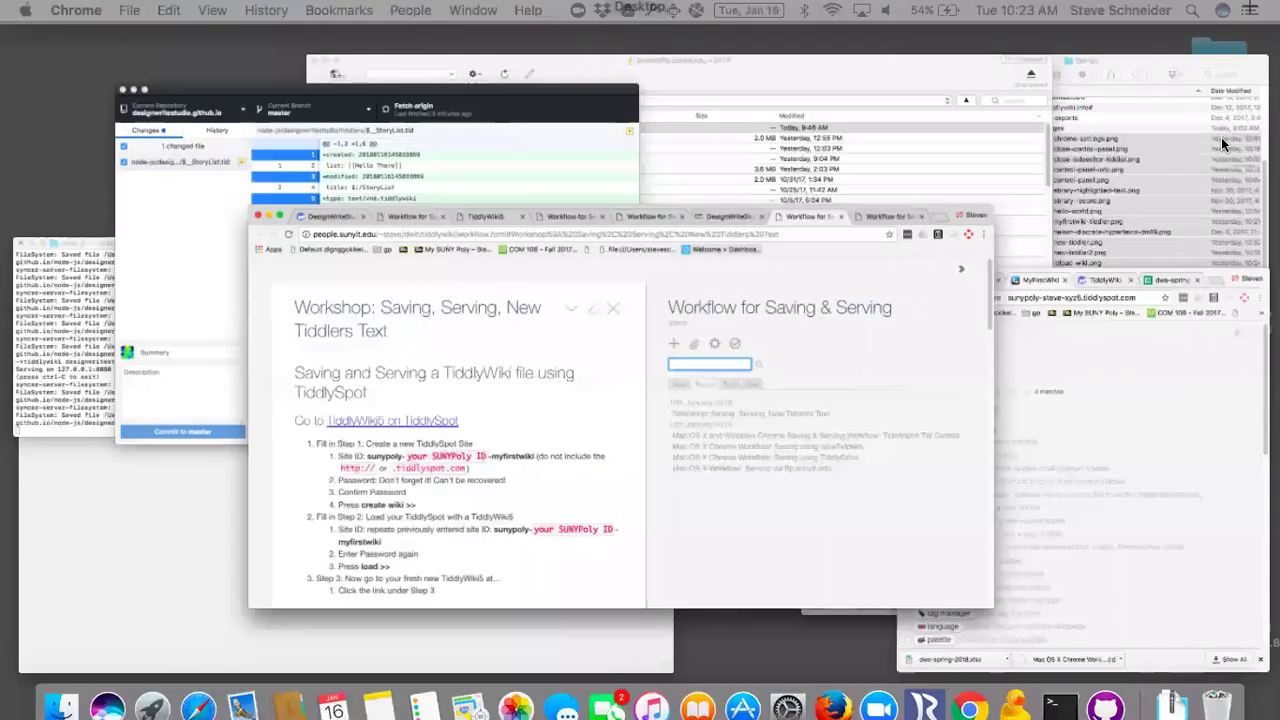
key("ctrl+Up")
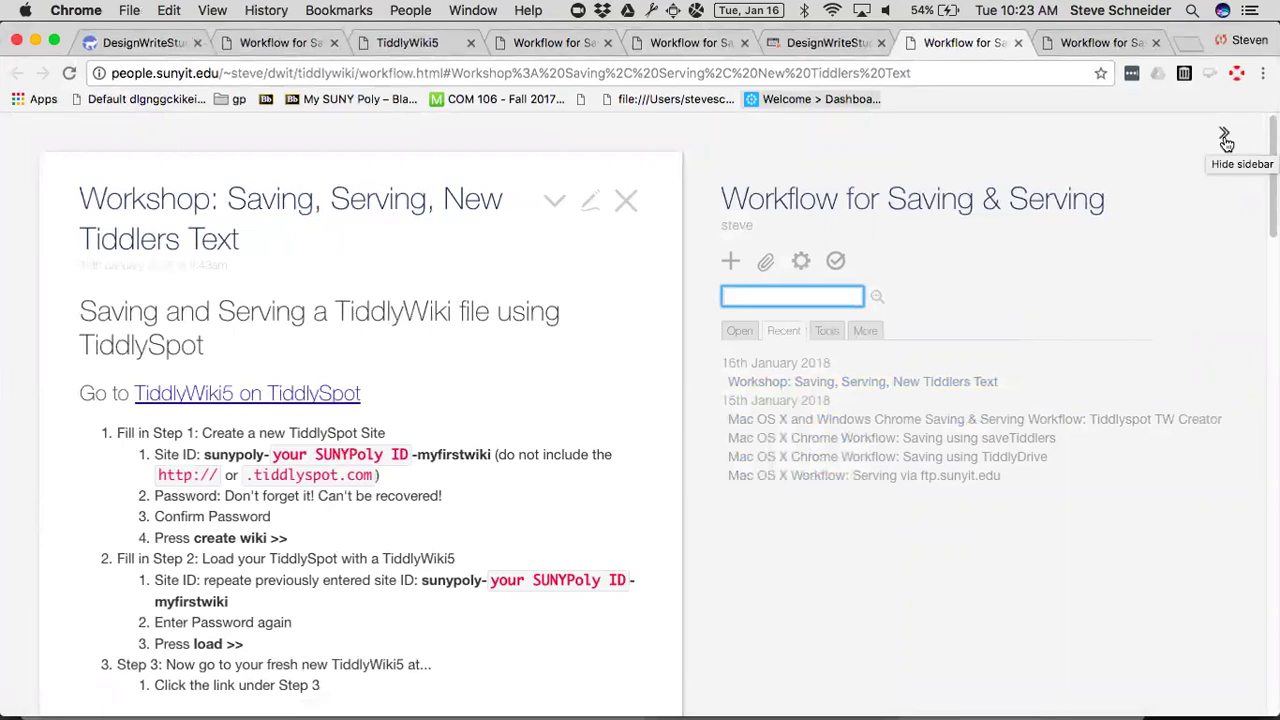
Hide the wiki's sidebar and look over the full illustrated workshop instructions
left_click(1226, 142)
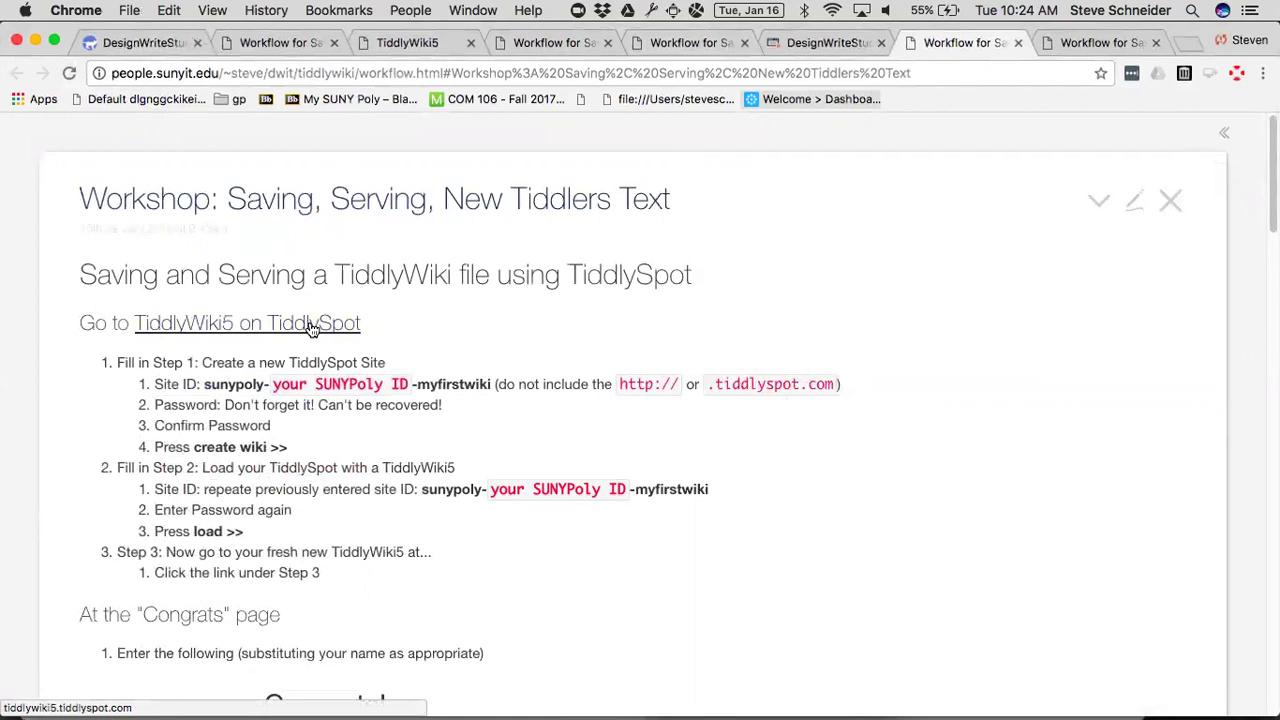
scroll(891, 343, "down", 5)
scroll(891, 345, "down", 10)
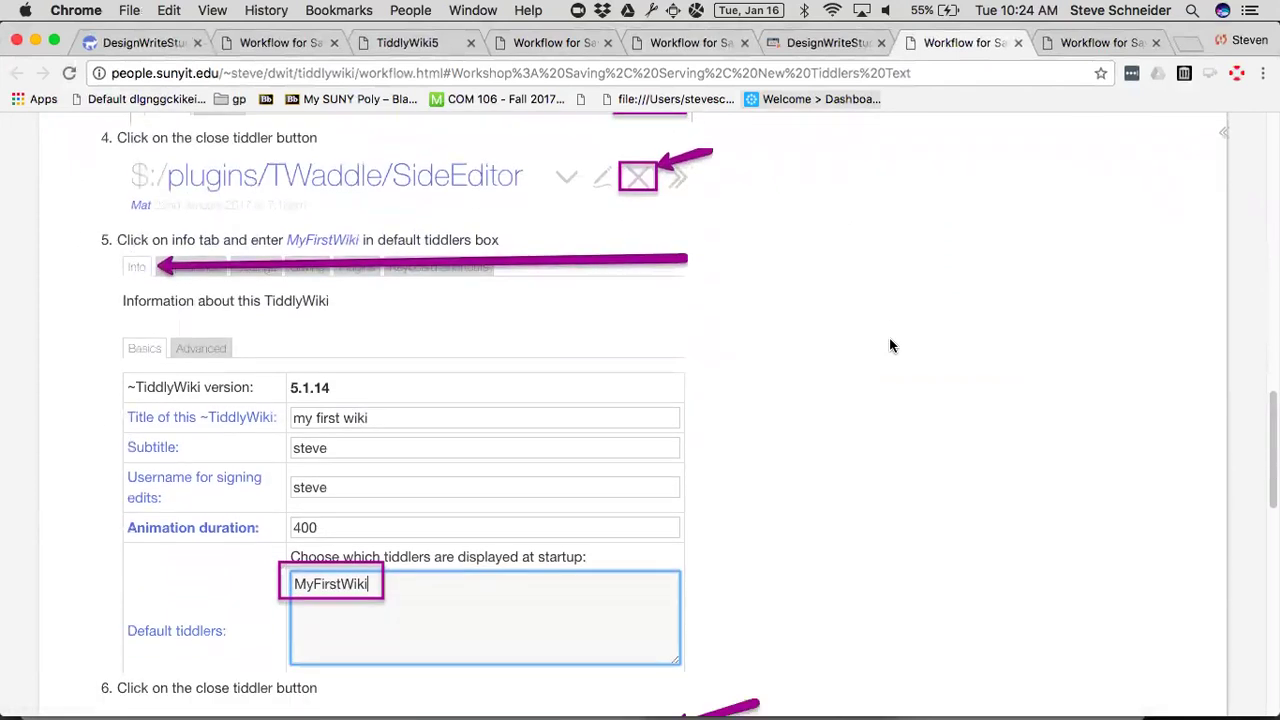
scroll(891, 345, "down", 10)
scroll(891, 345, "up", 20)
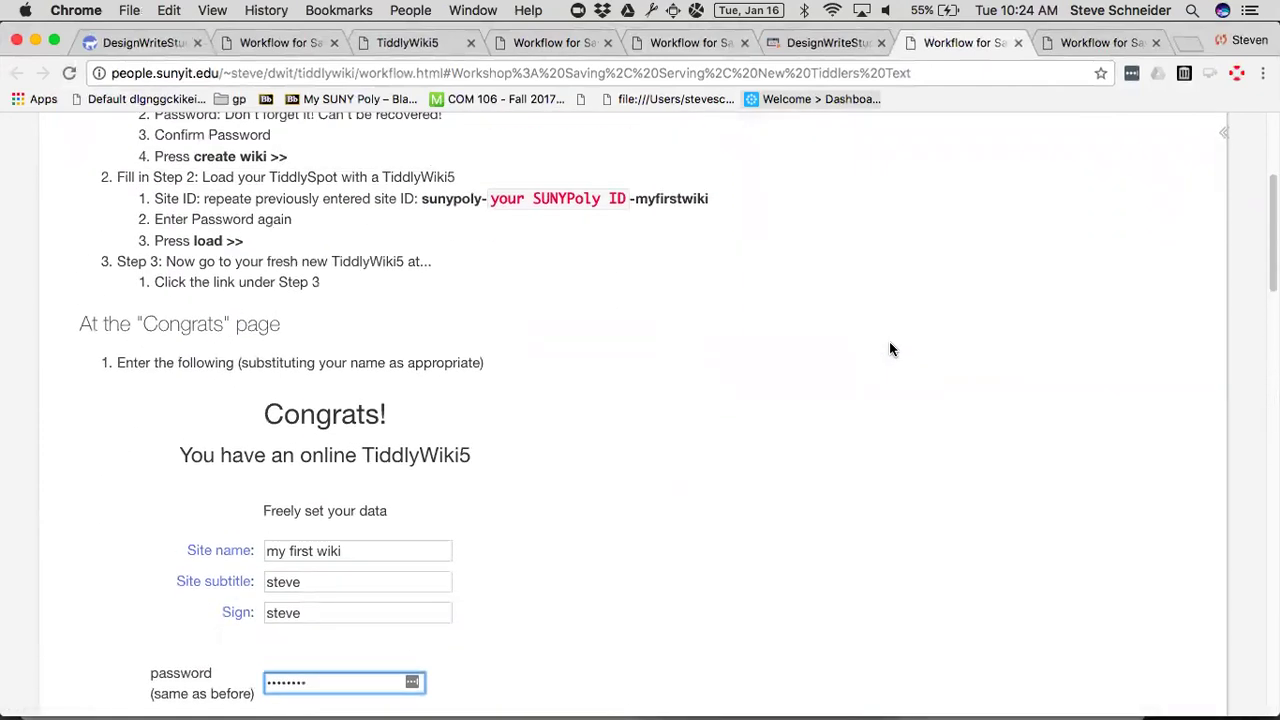
scroll(891, 349, "up", 3)
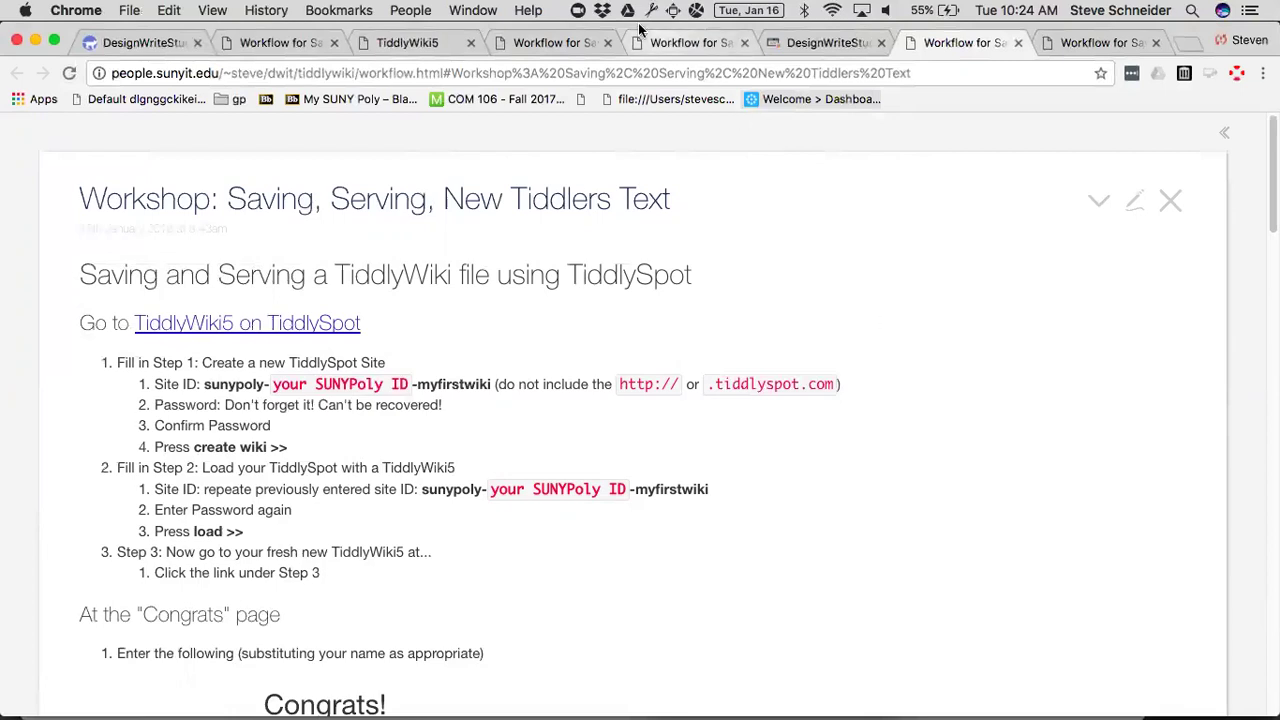
Tile the browser window with the workshop instructions on the left half of the screen
left_click(674, 11)
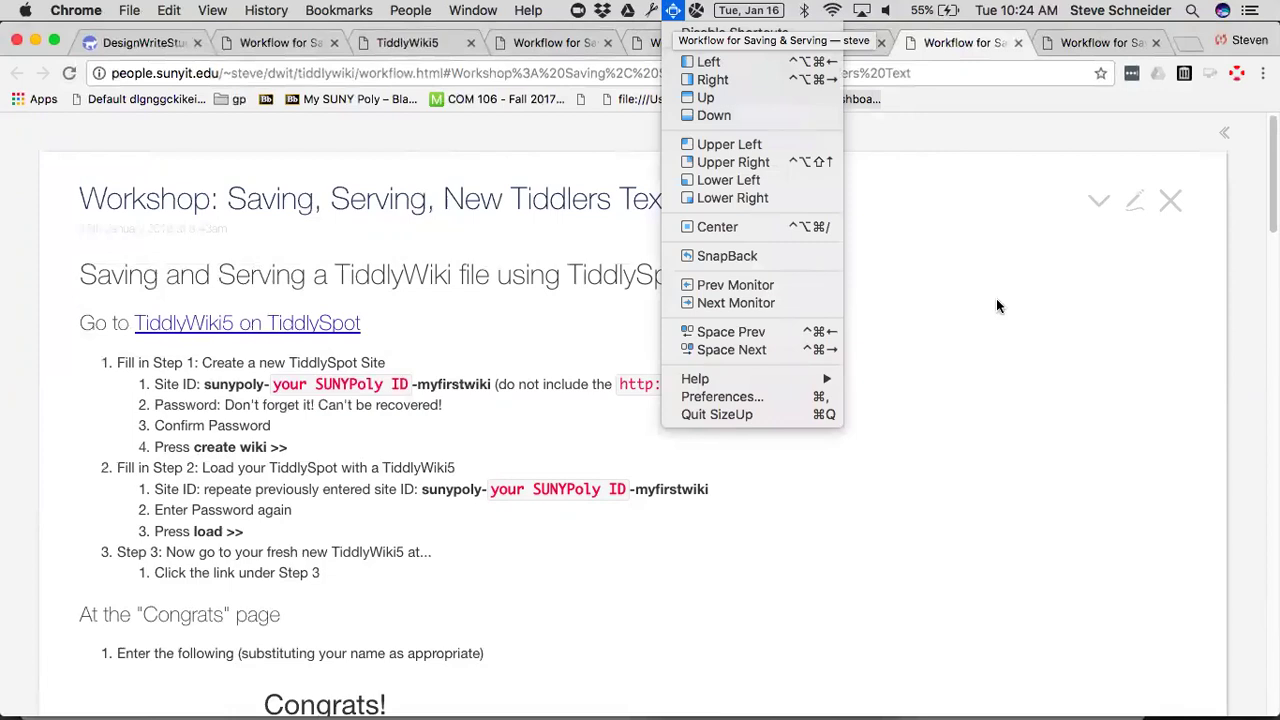
left_click(1010, 30)
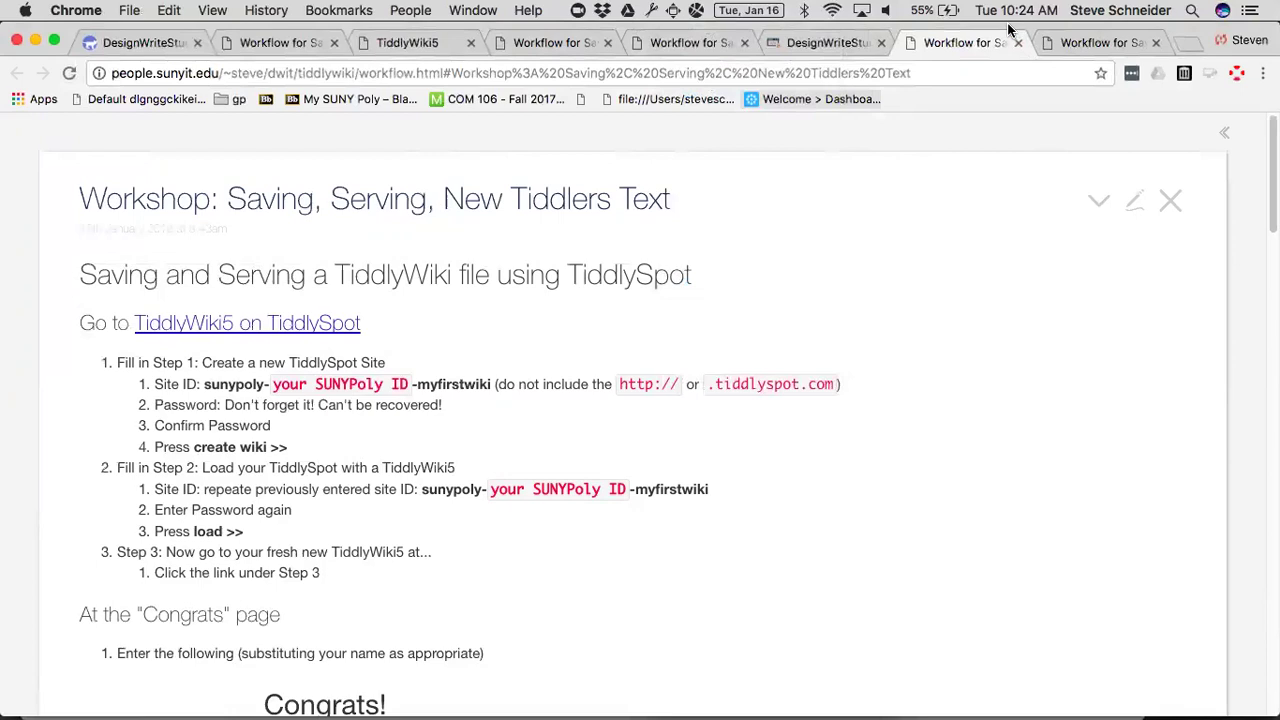
key("ctrl+alt+super+Left")
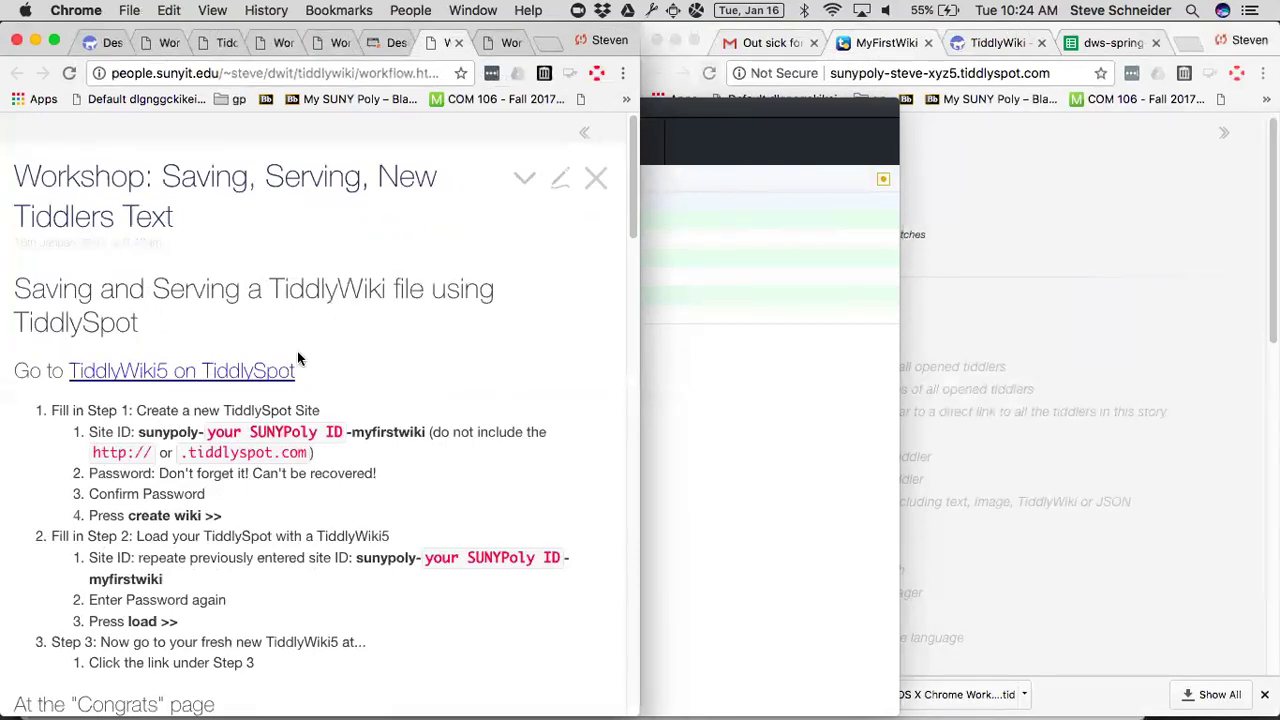
Open the TiddlyWiki5 on TiddlySpot page and place it in its own window beside the instructions
left_click(269, 373)
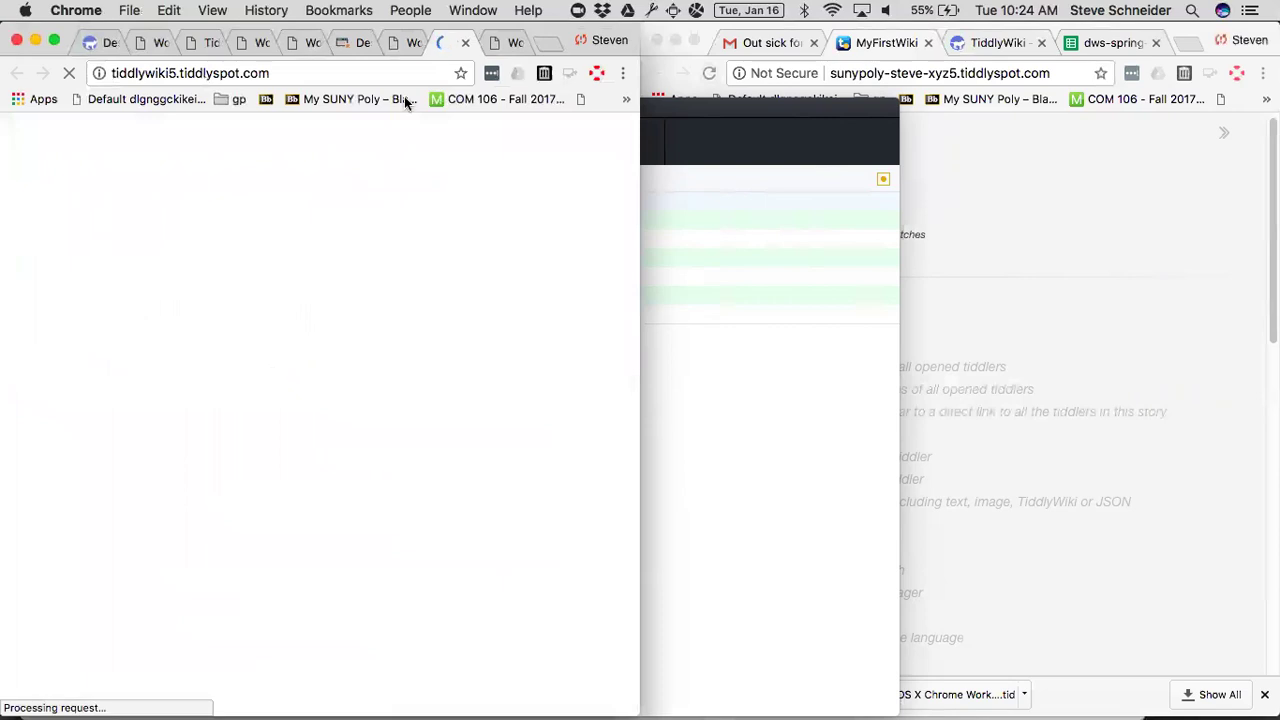
left_click_drag(449, 40, 867, 77)
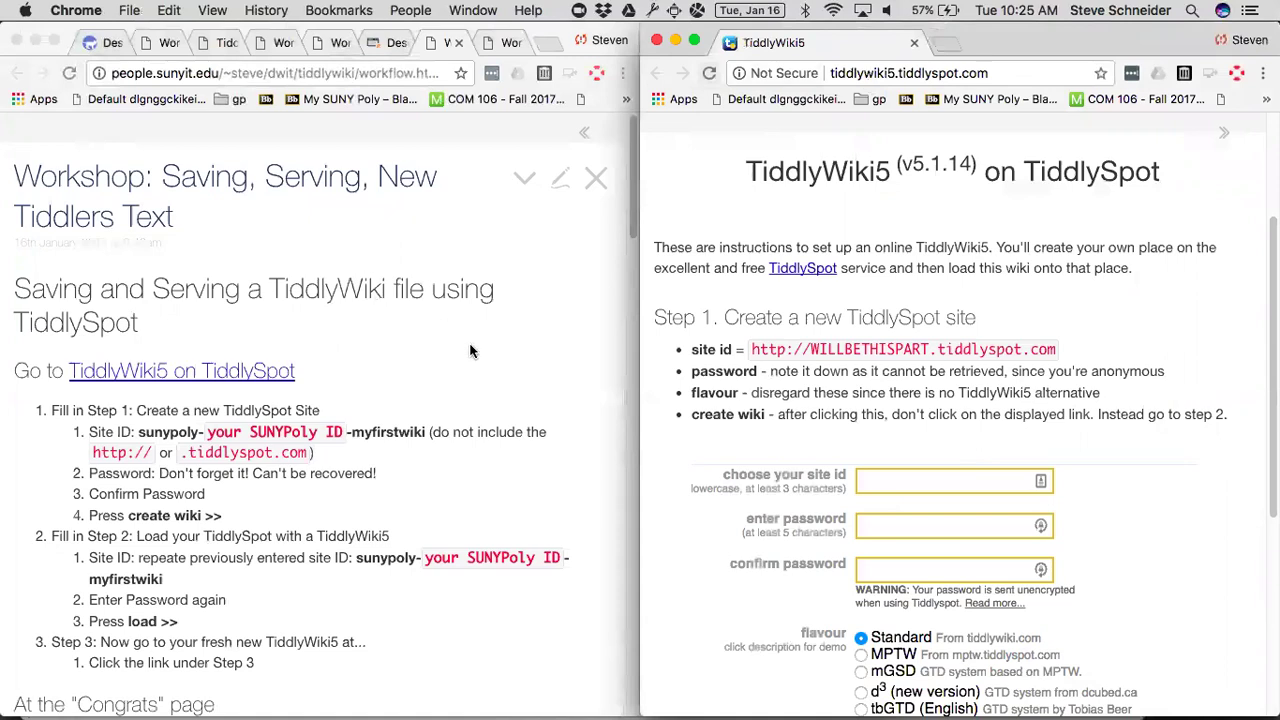
Enter the new TiddlySpot site's ID as "sunypoly-", the user's own SUNYPoly ID and "-myfirstwiki"
scroll(470, 350, "down", 5)
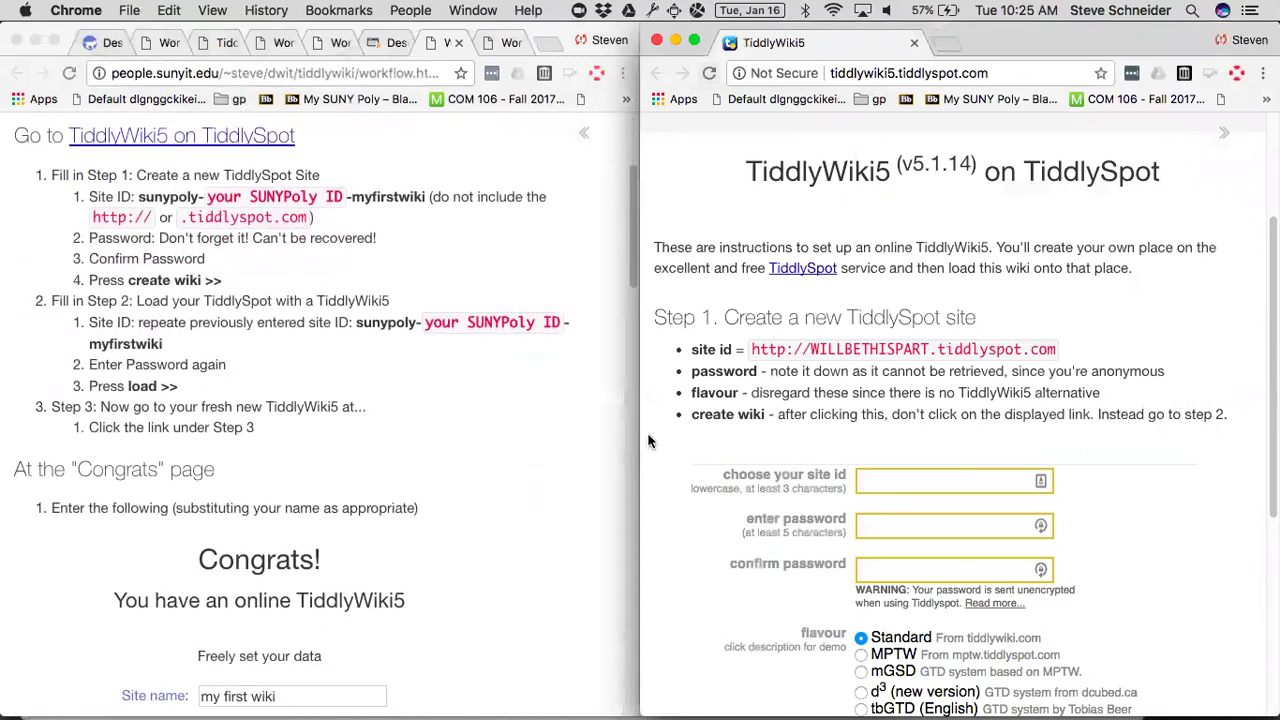
left_click(905, 483)
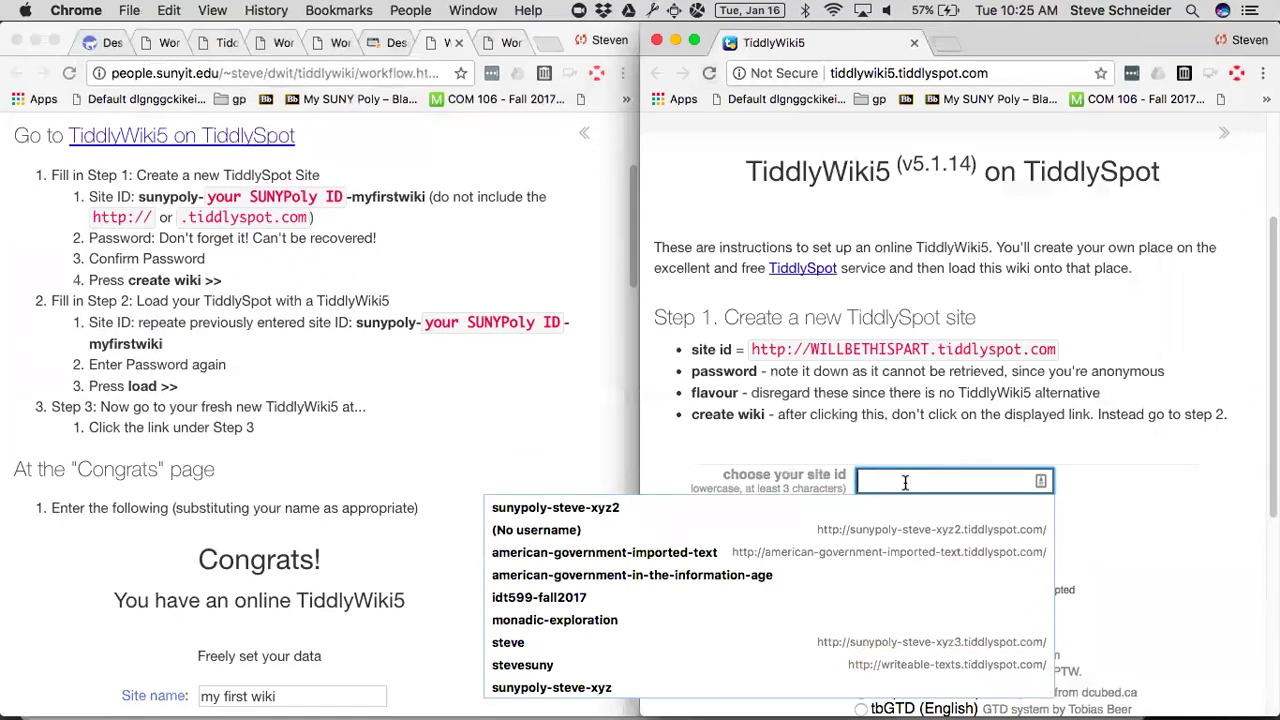
left_click(1105, 306)
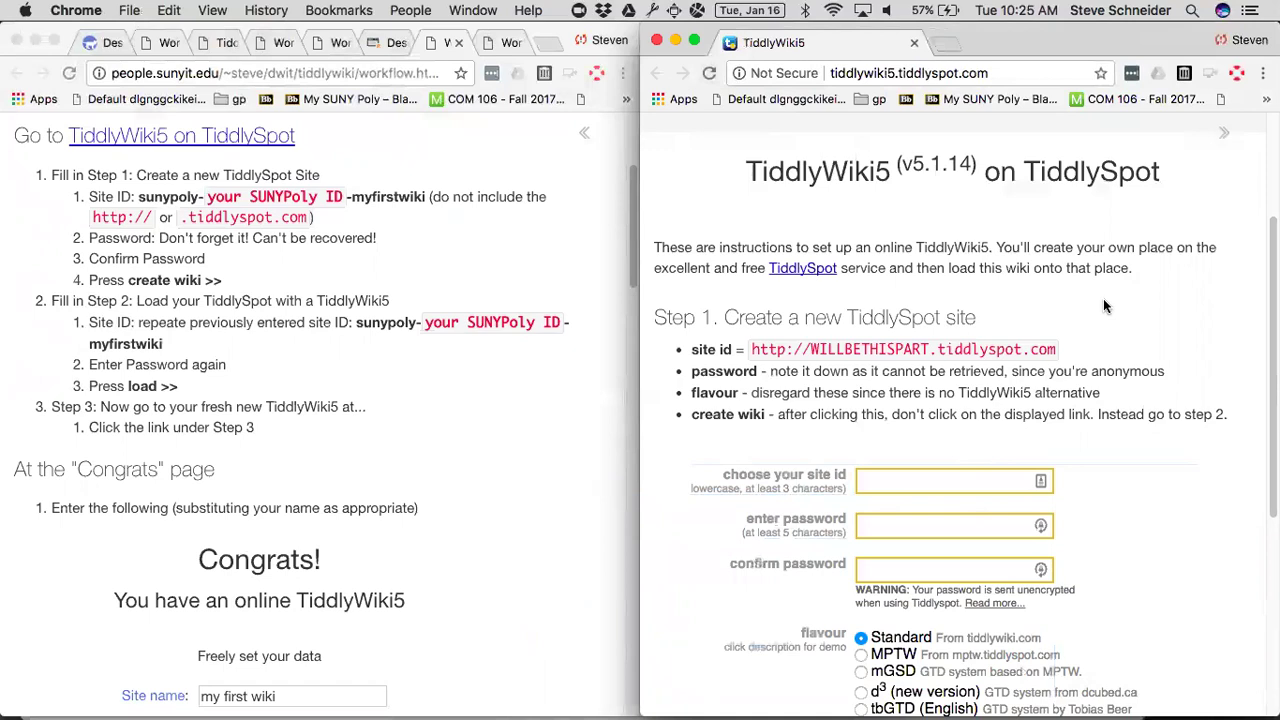
left_click(940, 479)
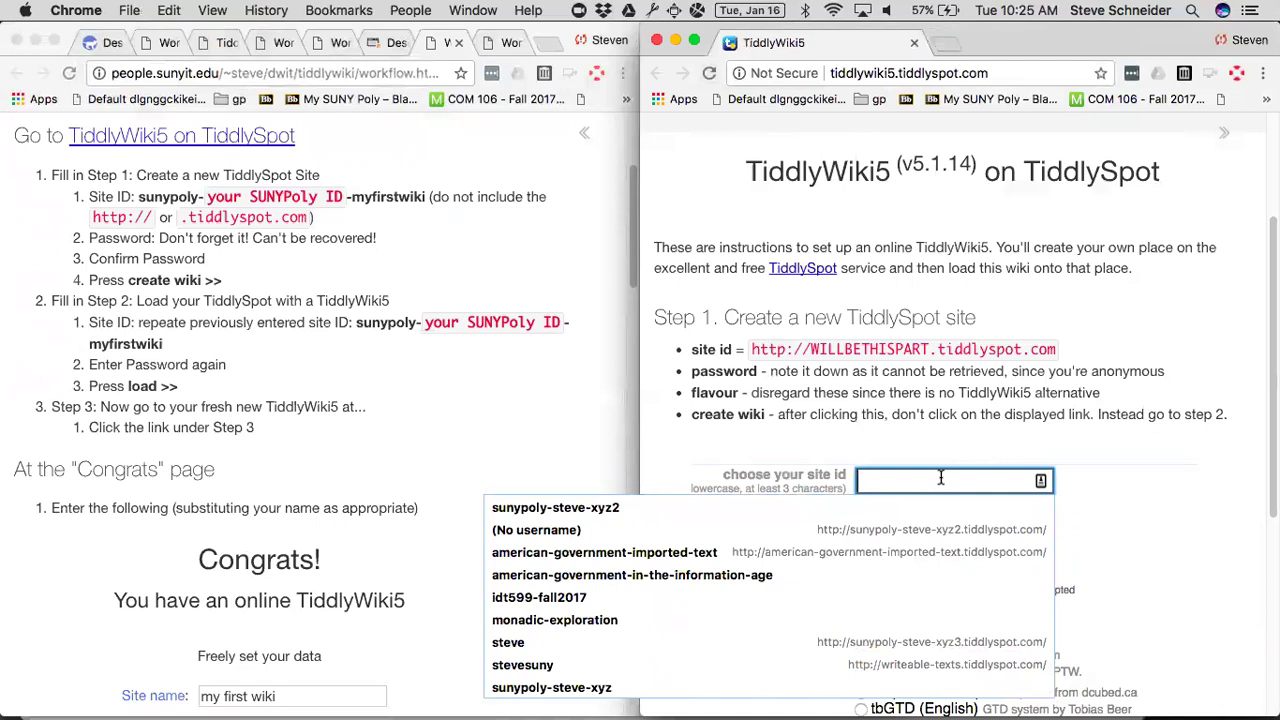
type("sunypoly")
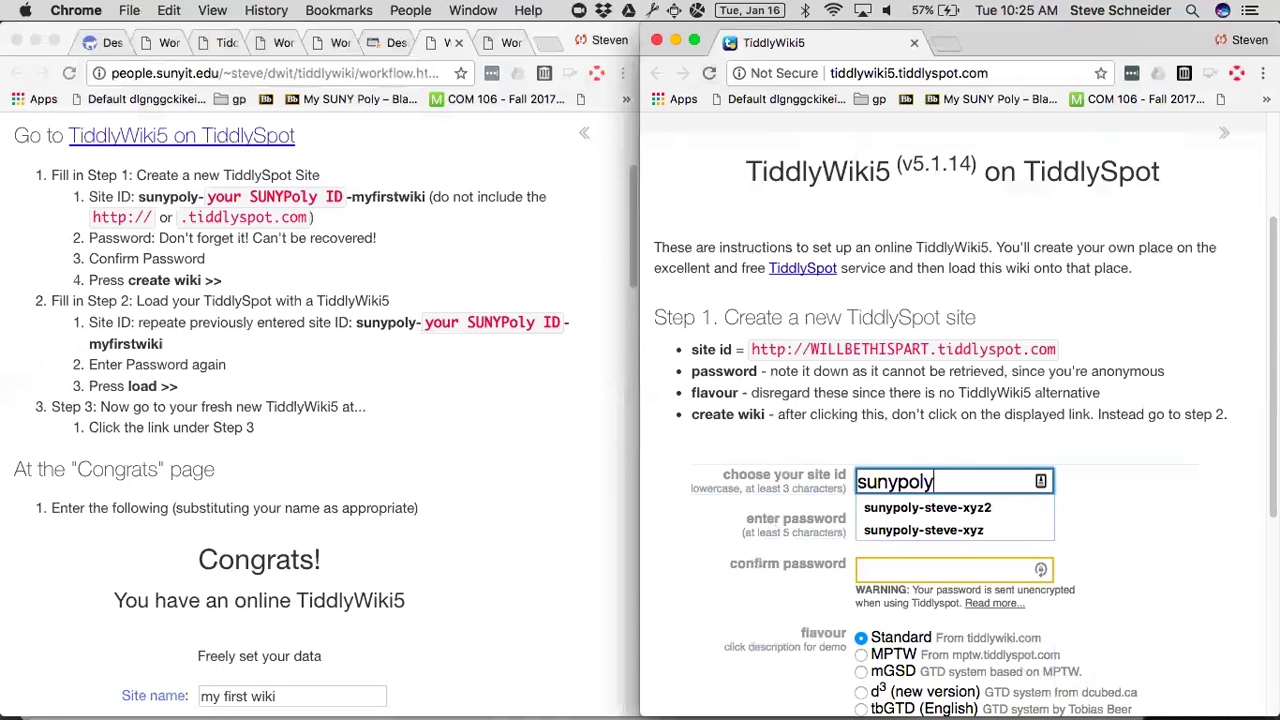
type("-")
type("steve")
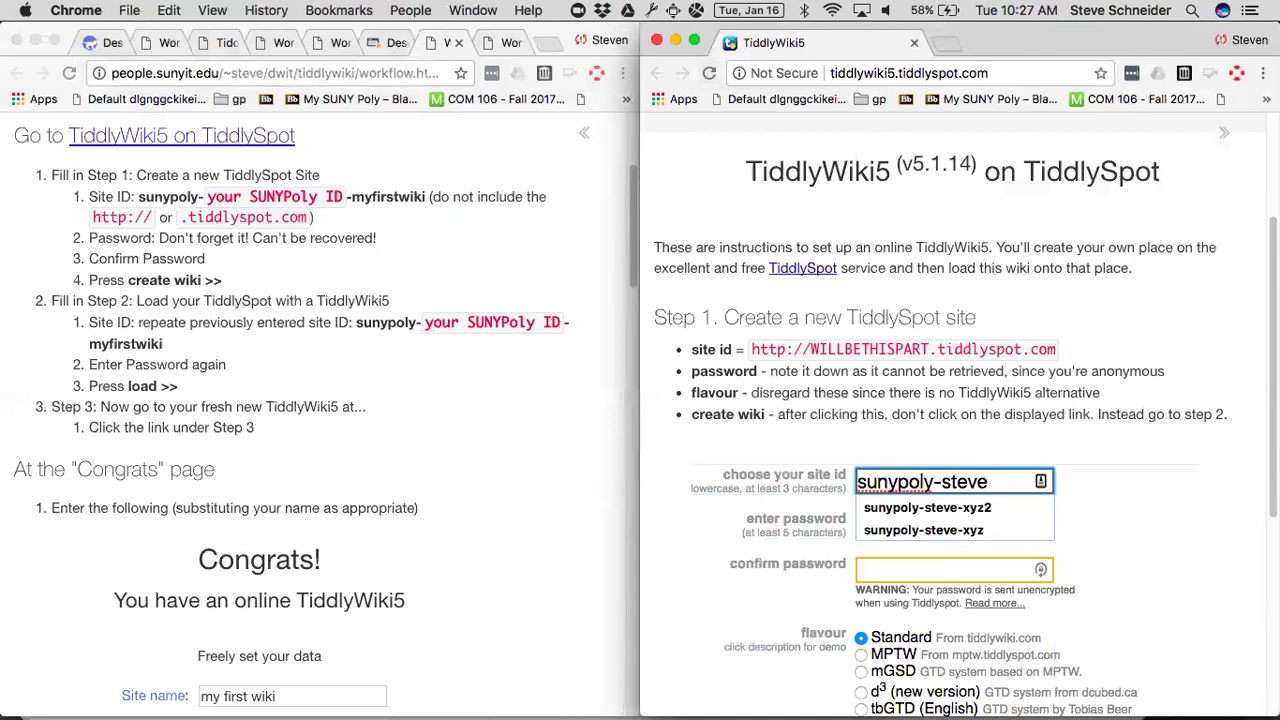
type("-")
type("my")
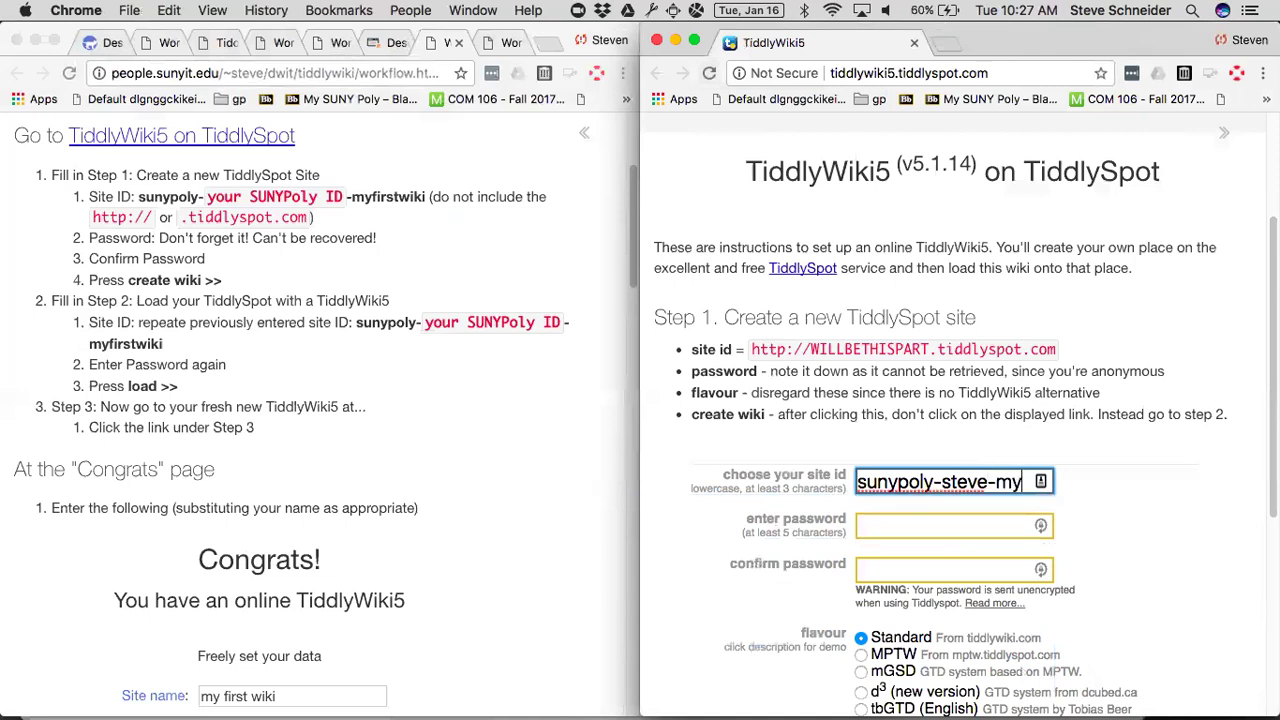
type("firstwiki")
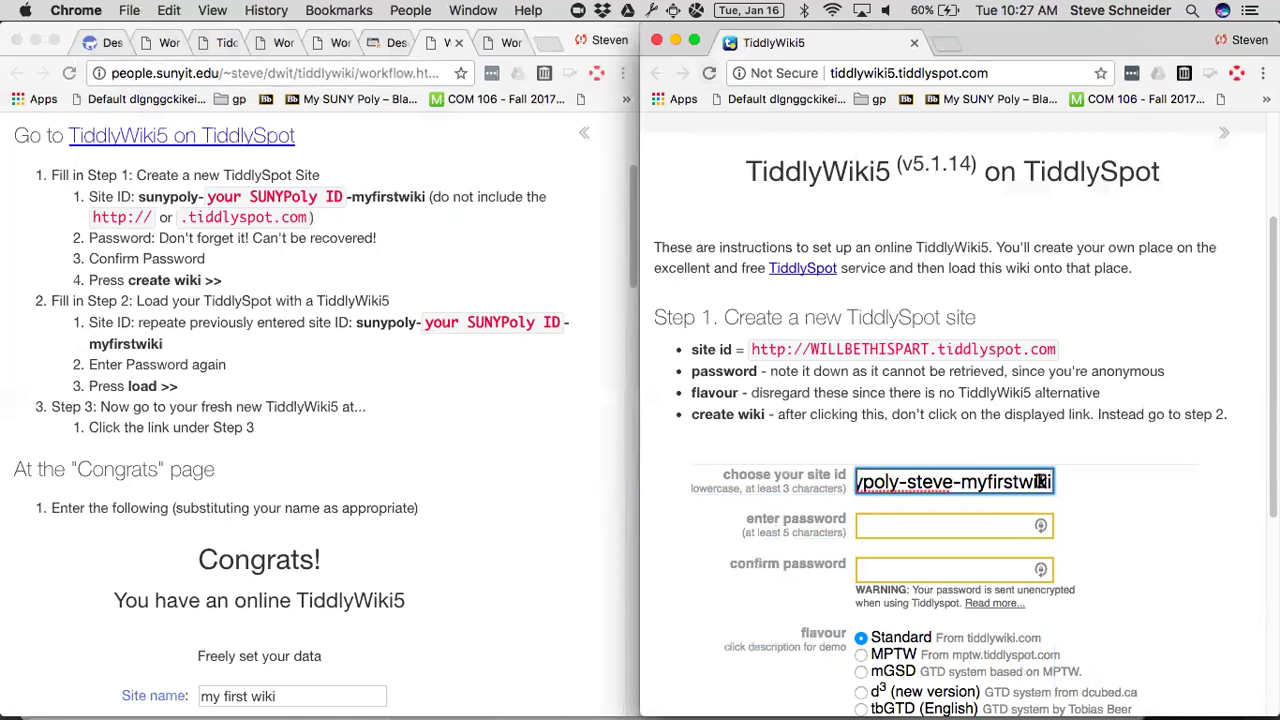
Copy the complete site ID and check for it in the clipboard history
triple_click(951, 482)
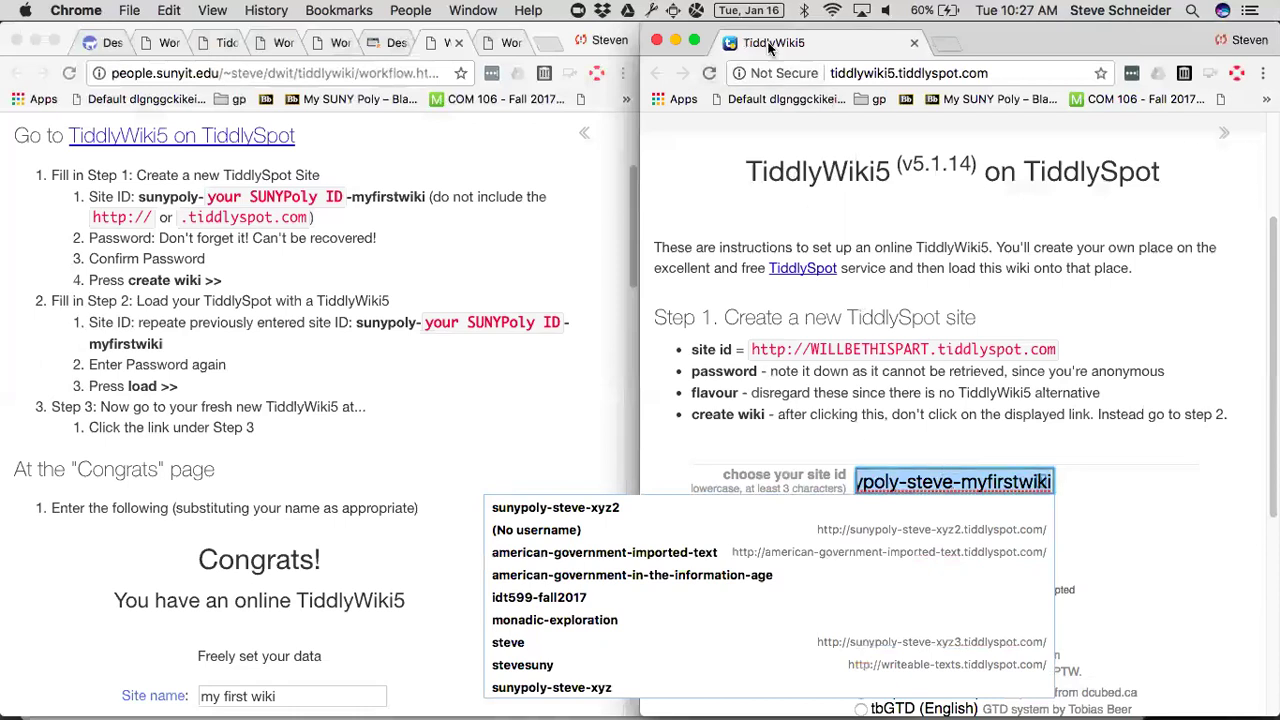
left_click(650, 10)
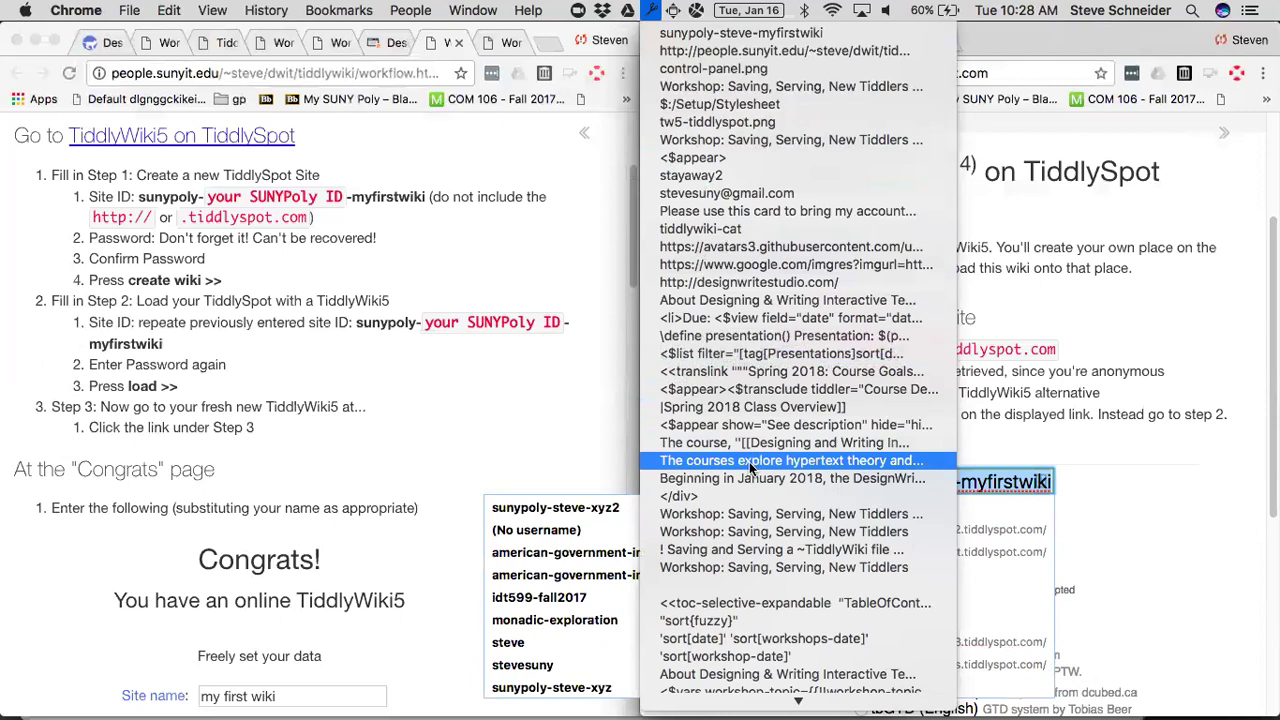
left_click(1050, 43)
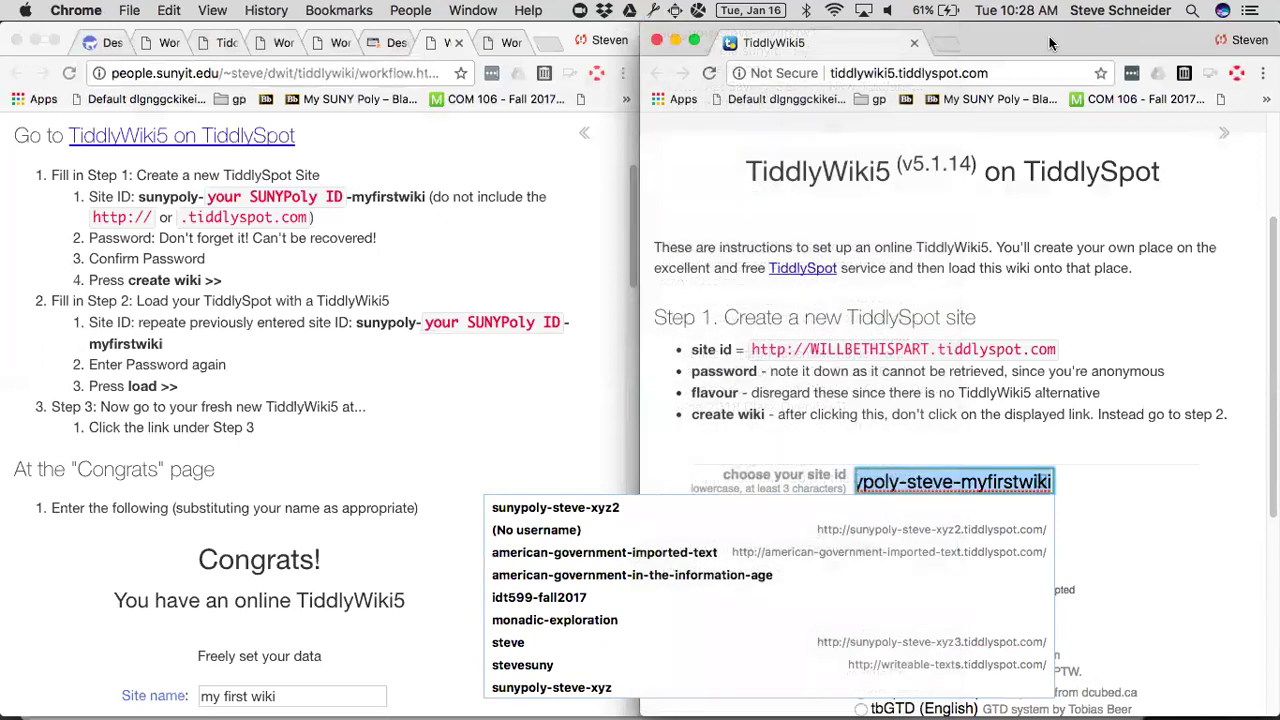
left_click(1117, 433)
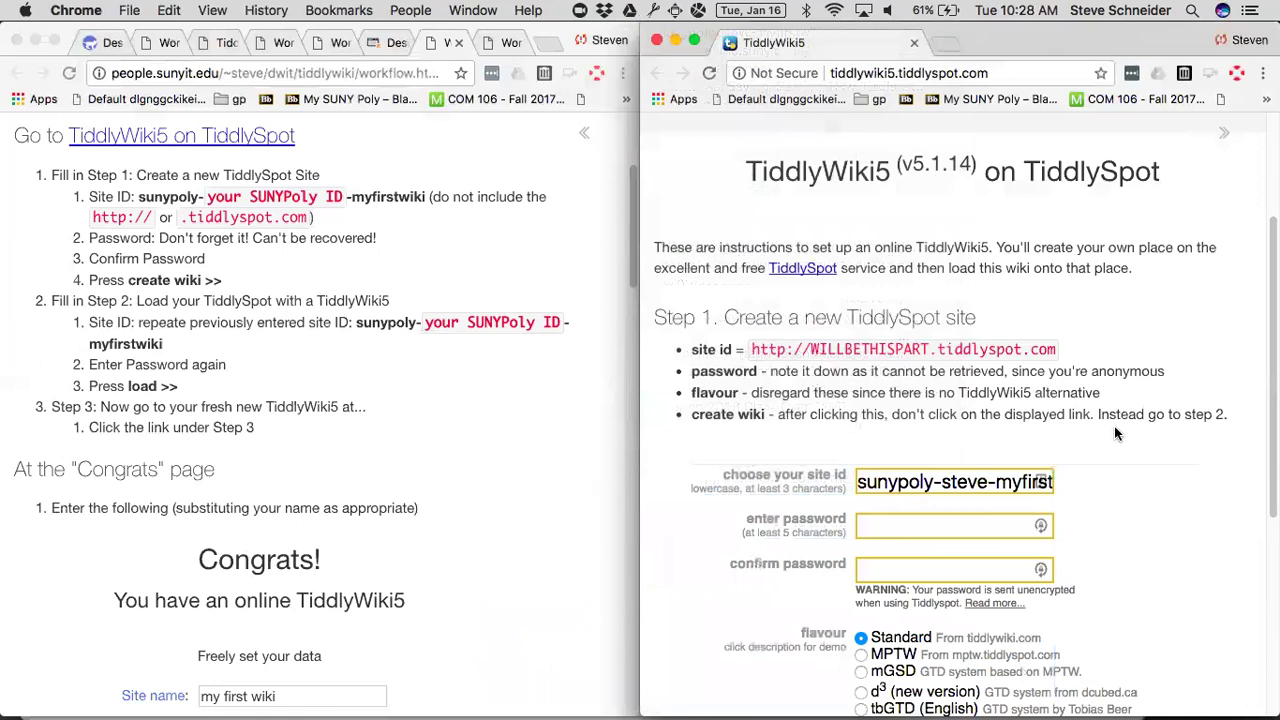
Enter the new TiddlySpot site's password and repeat it in the password confirmation field
double_click(976, 481)
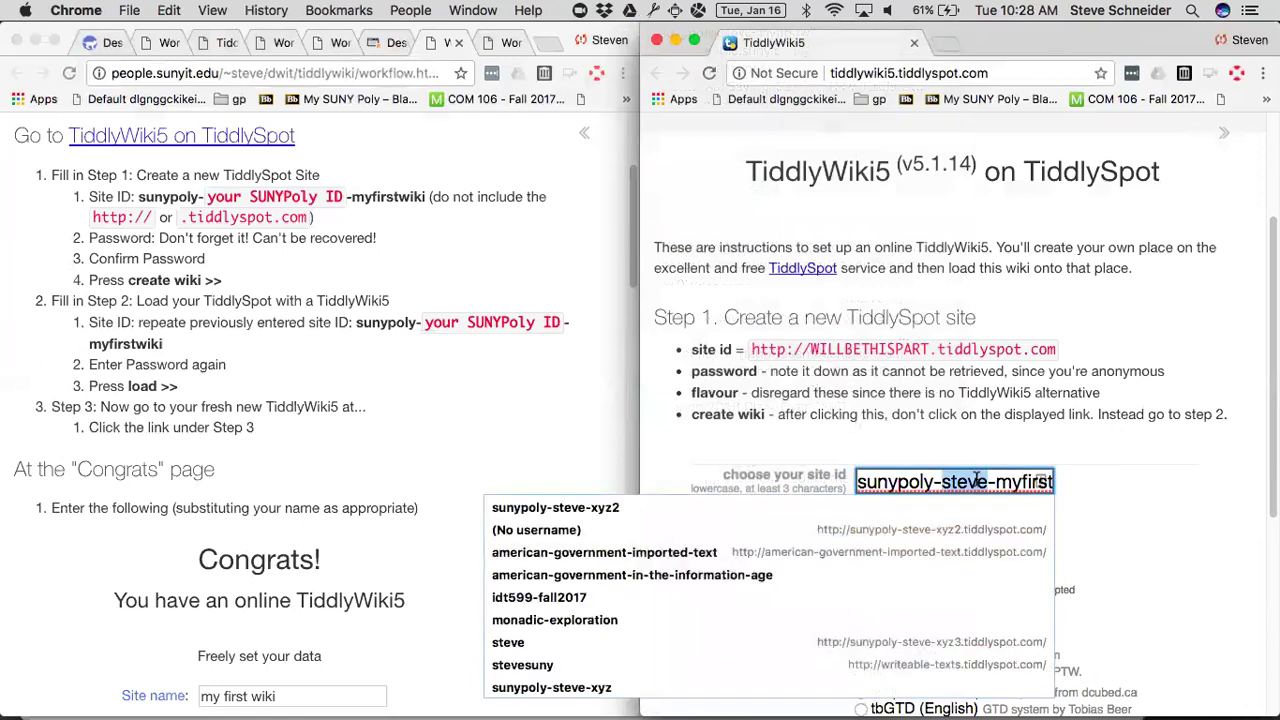
triple_click(976, 481)
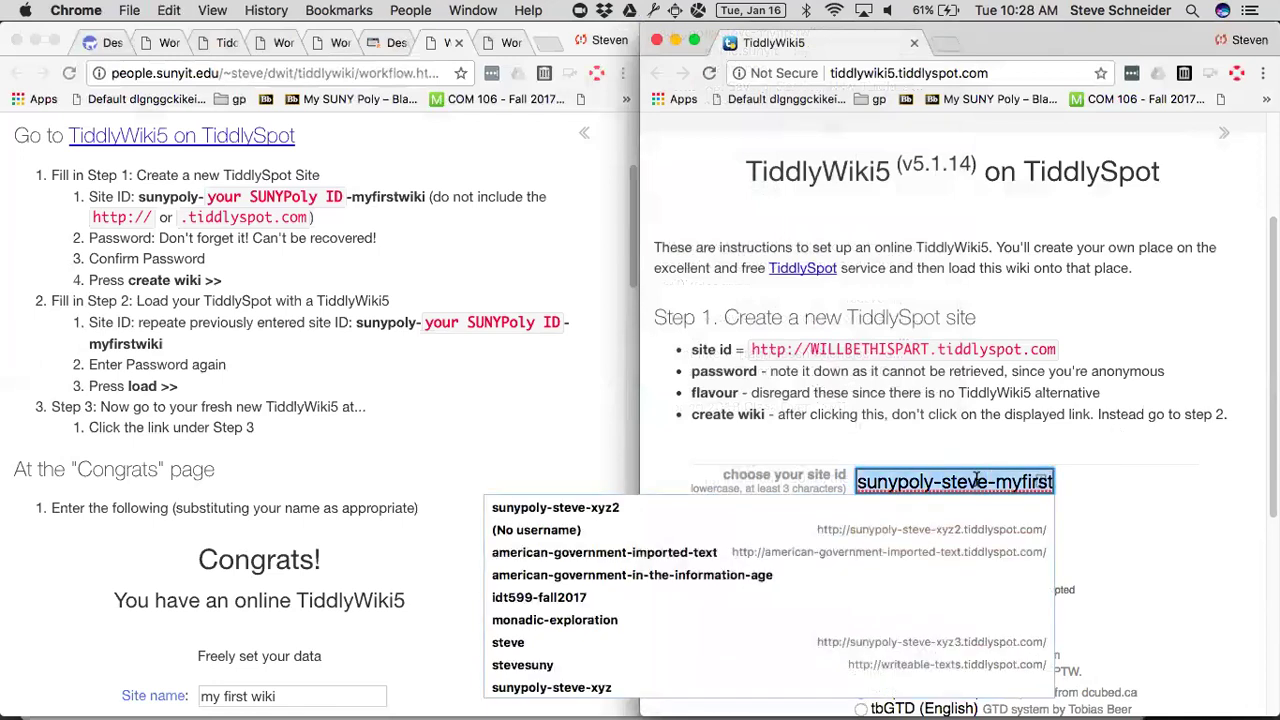
left_click(1160, 524)
left_click(946, 524)
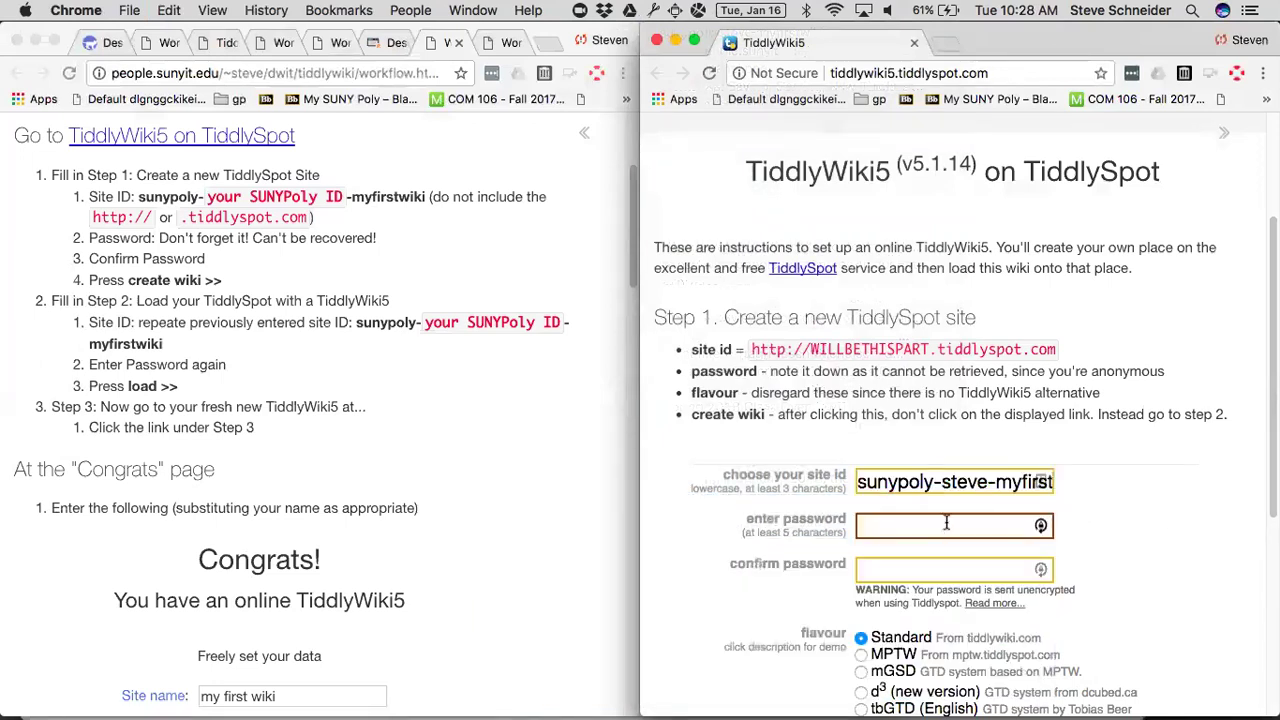
type("••••••••")
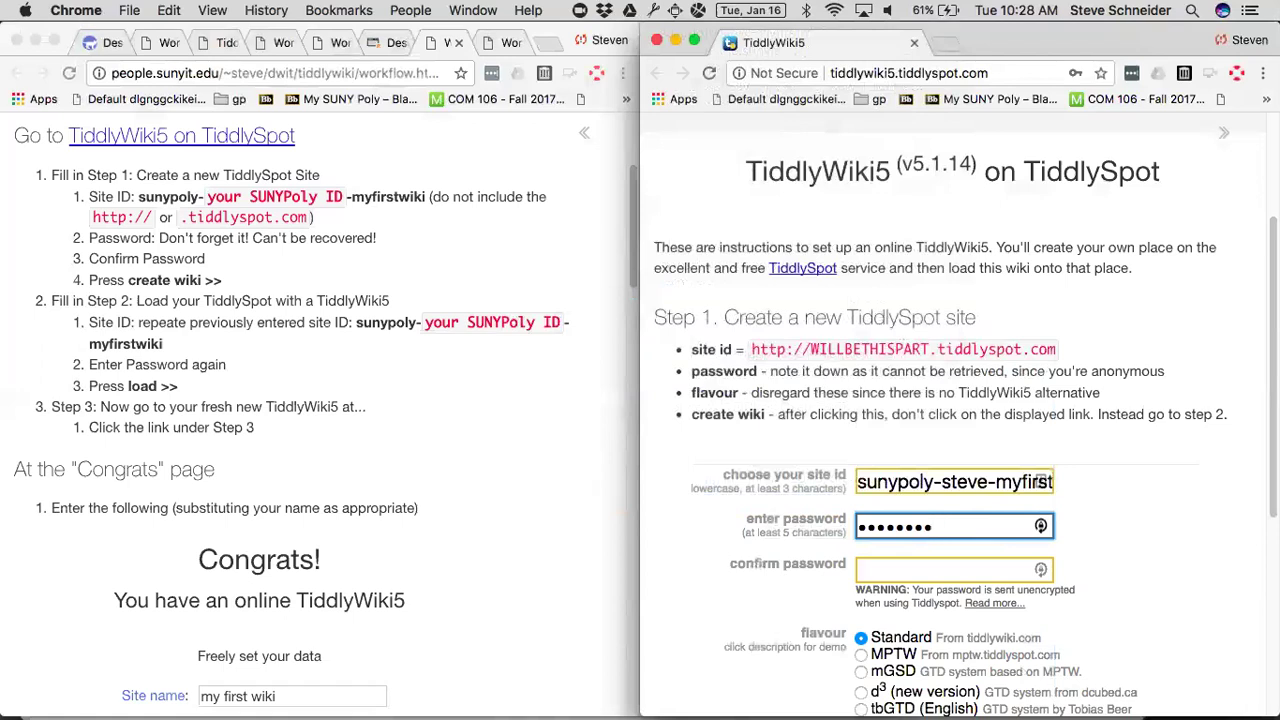
left_click(899, 573)
type("•••")
key("BackSpace")
key("BackSpace")
key("BackSpace")
type("••••••••")
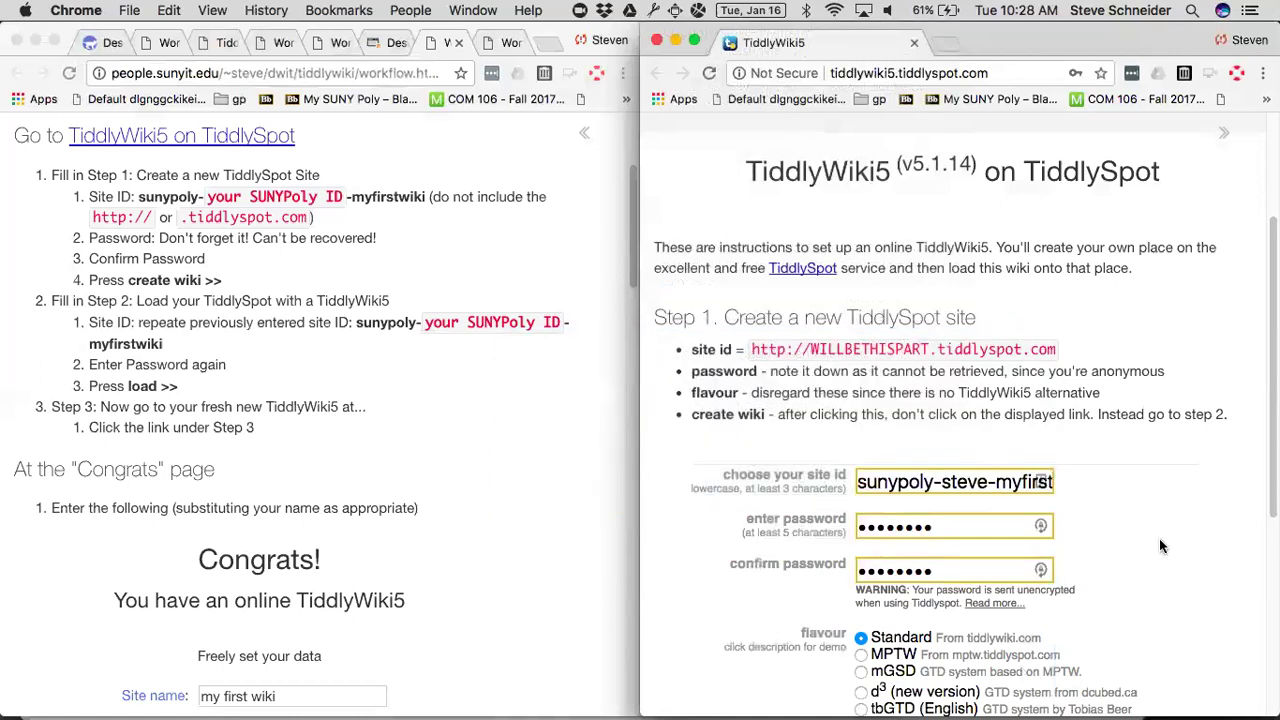
Create the wiki with the Standard flavour and let the browser save the site's login
scroll(1159, 540, "down", 3)
scroll(1160, 541, "down", 1)
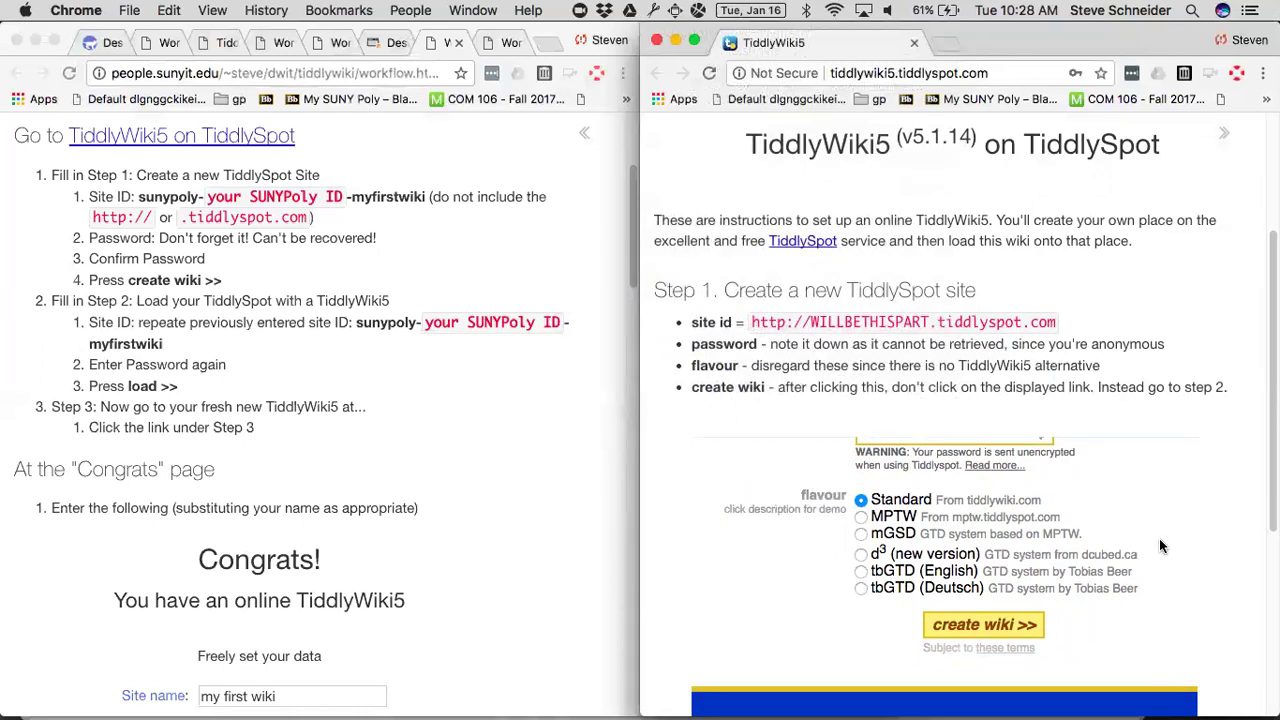
scroll(1160, 546, "down", 2)
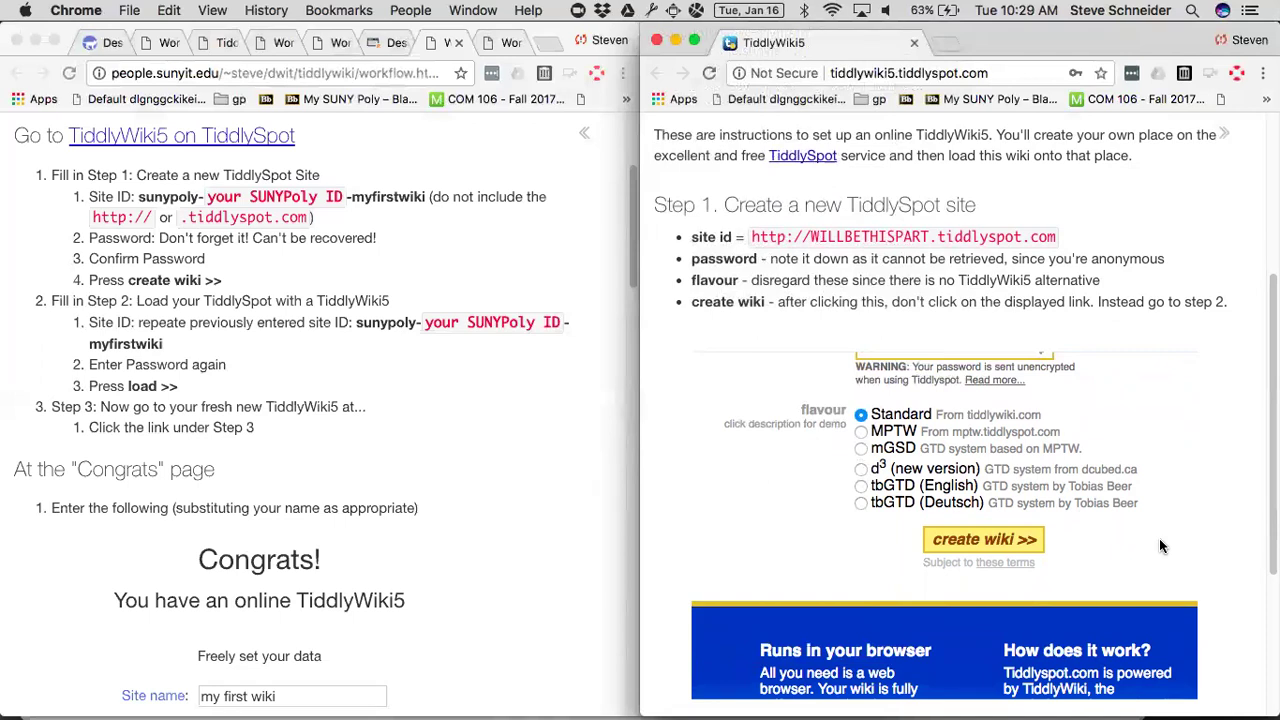
scroll(1159, 546, "down", 3)
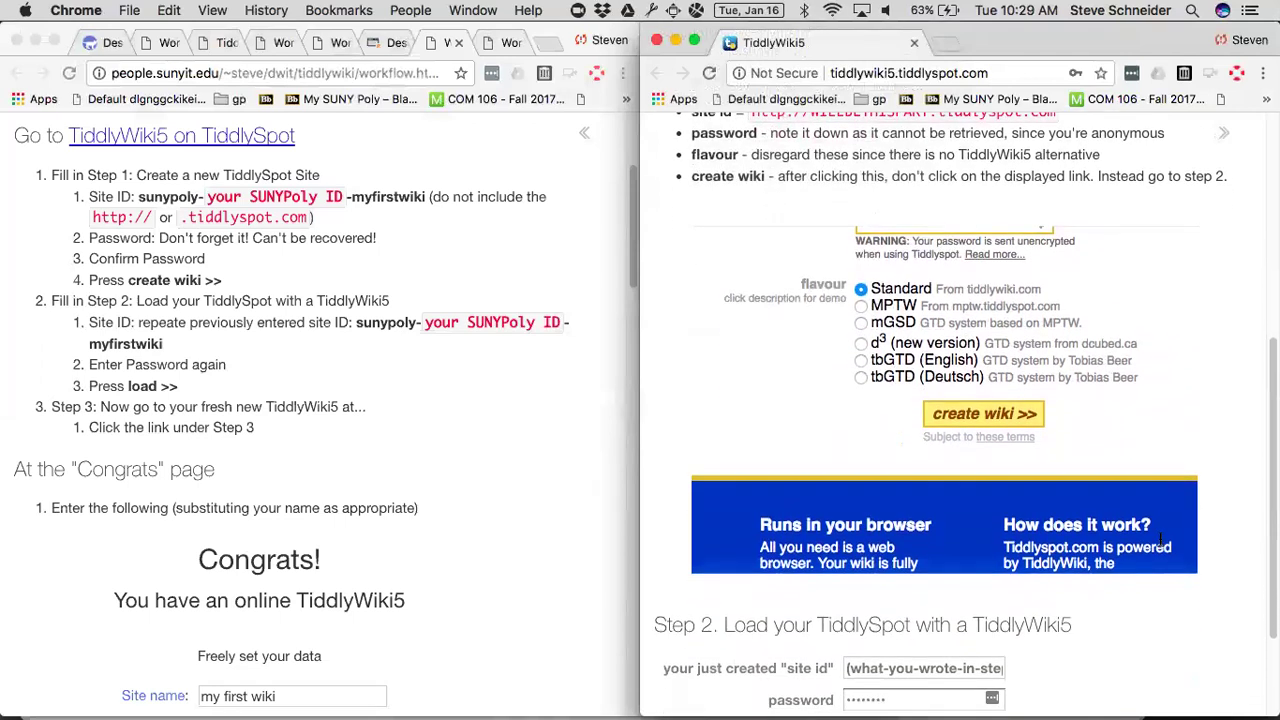
left_click(984, 415)
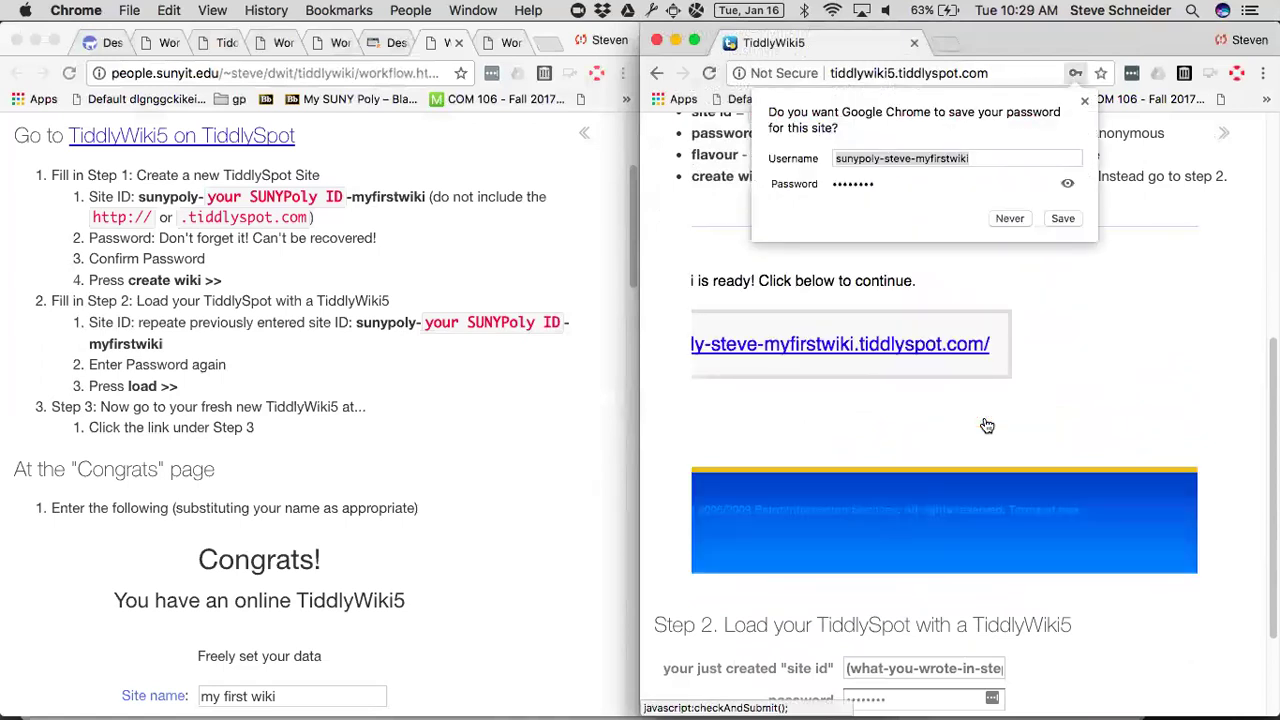
left_click(1061, 218)
scroll(1060, 220, "left", 5)
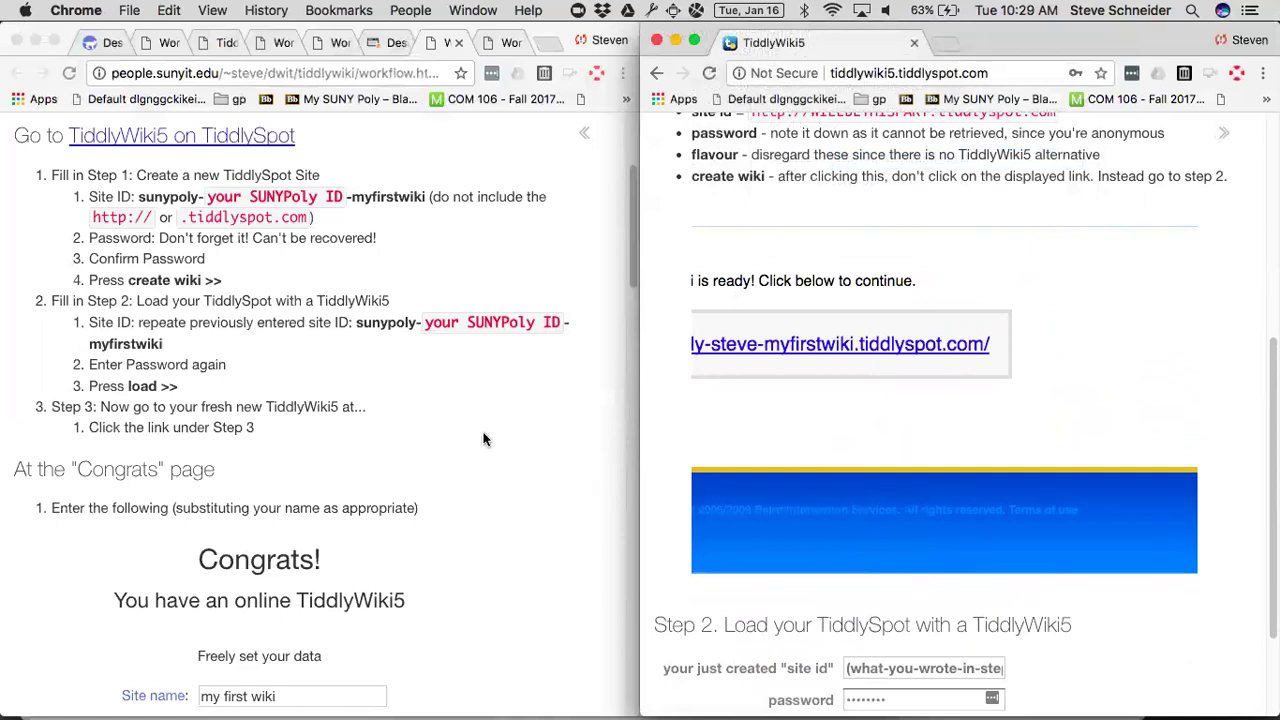
Fill in the Step 2 site ID with "sunypoly-", the user's own SUNYPoly ID and "-myfirstwiki"
scroll(1121, 452, "down", 3)
scroll(1120, 452, "down", 2)
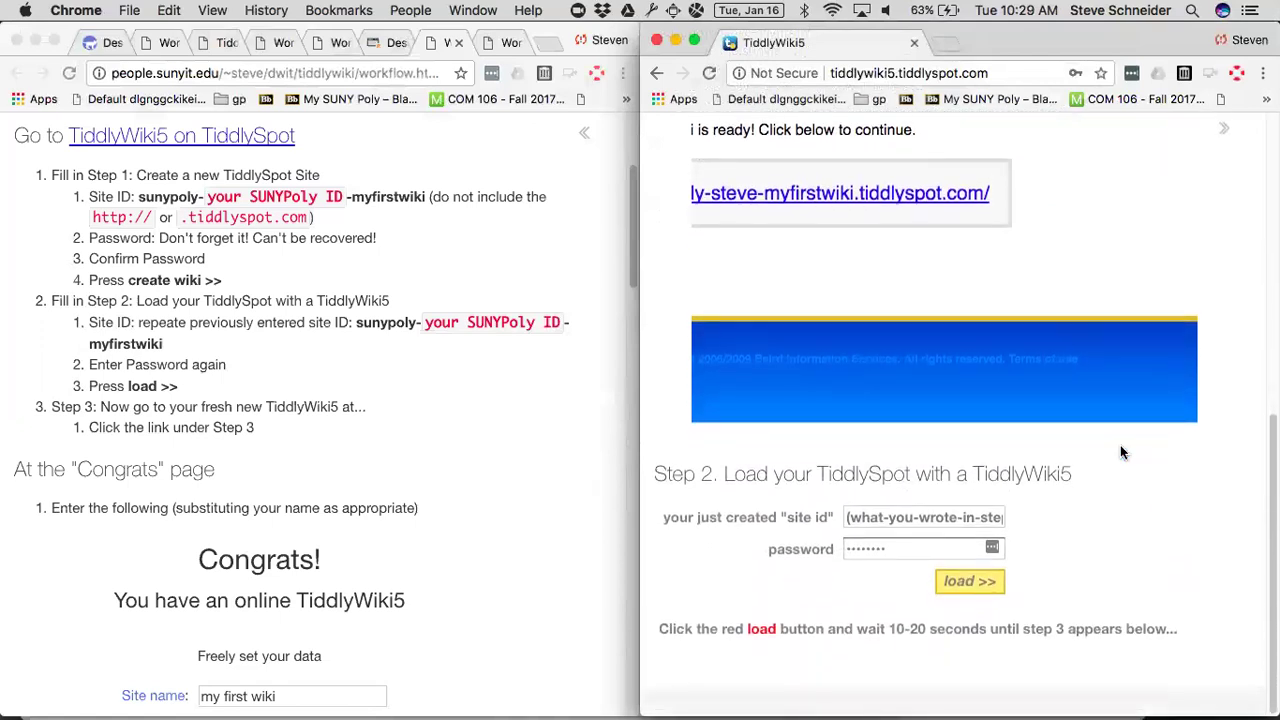
left_click(920, 521)
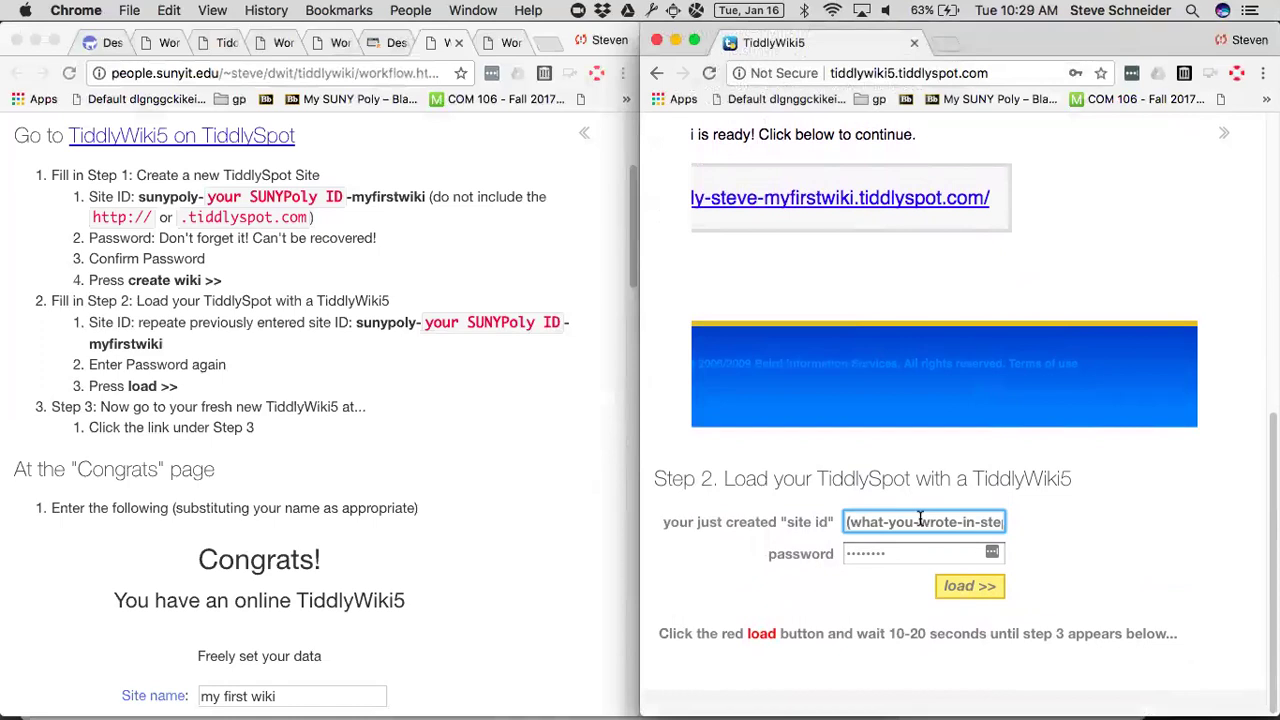
type("sunypoly-steve-myfirstwiki")
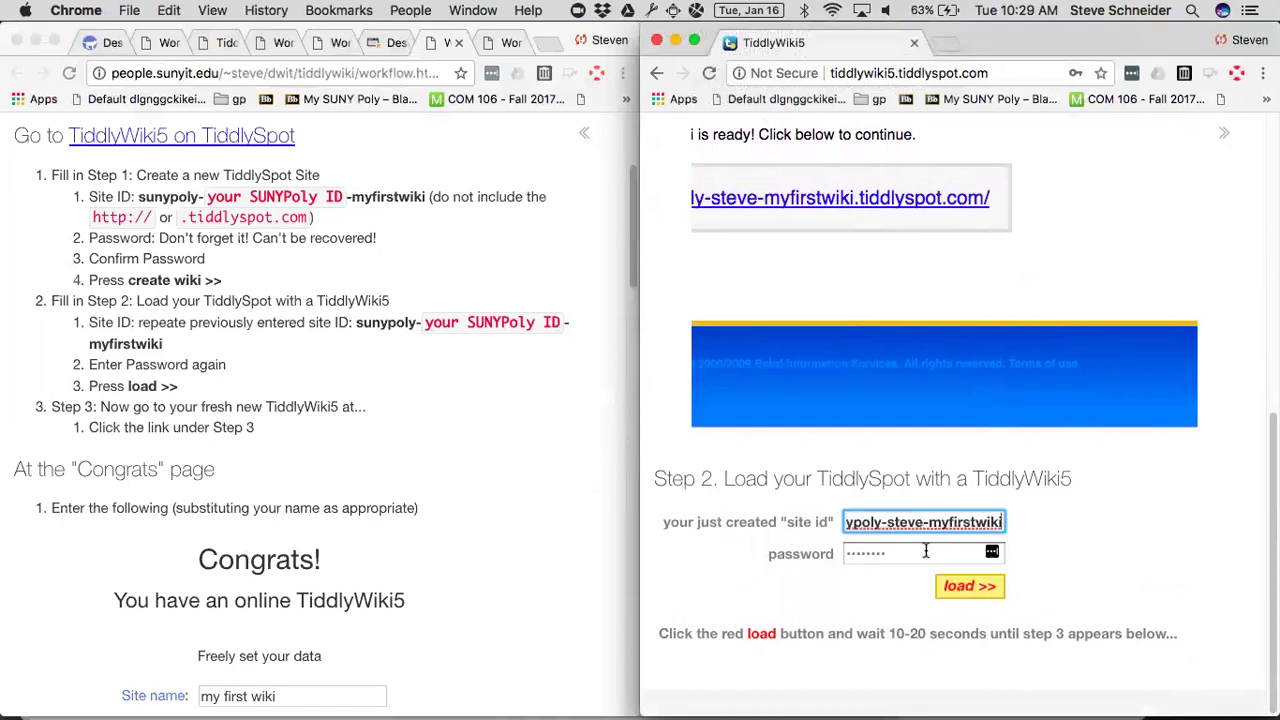
Enter the site password in Step 2 and load TiddlyWiki5 onto the new TiddlySpot site
left_click(926, 552)
type("••••••••••")
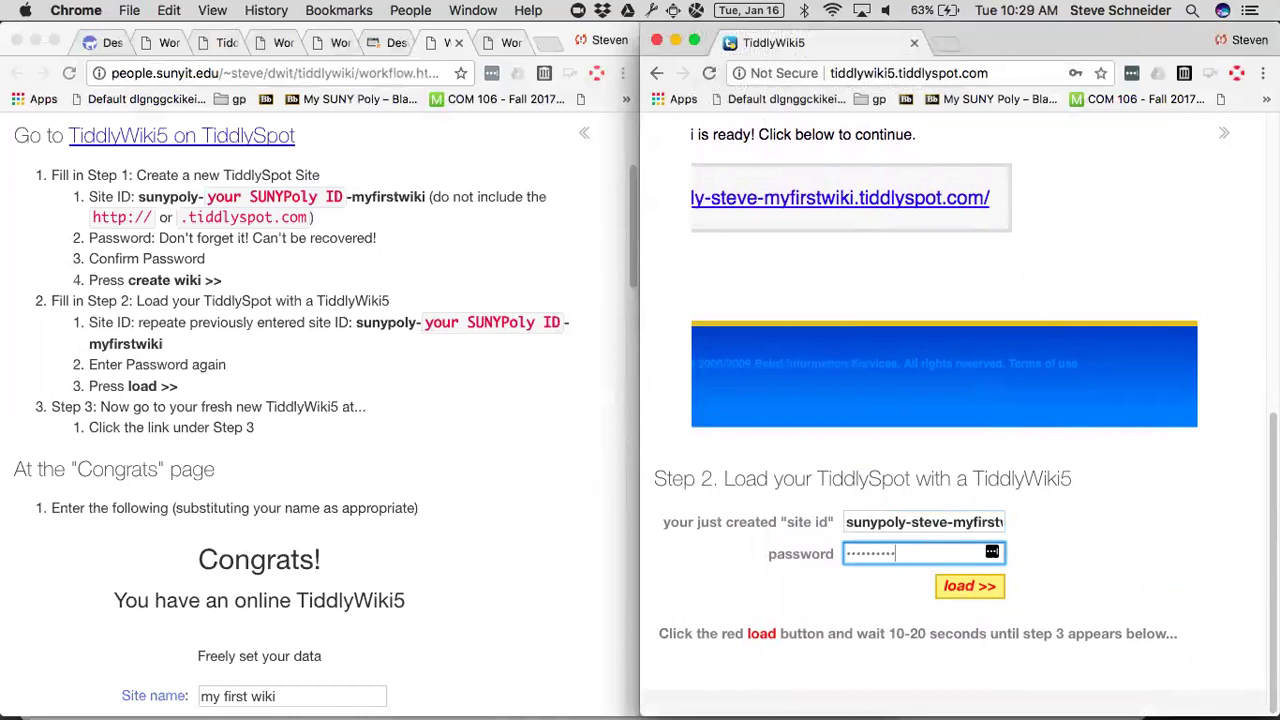
key("BackSpace")
key("BackSpace")
key("BackSpace")
key("BackSpace")
key("BackSpace")
key("BackSpace")
key("BackSpace")
key("BackSpace")
type("••••••••")
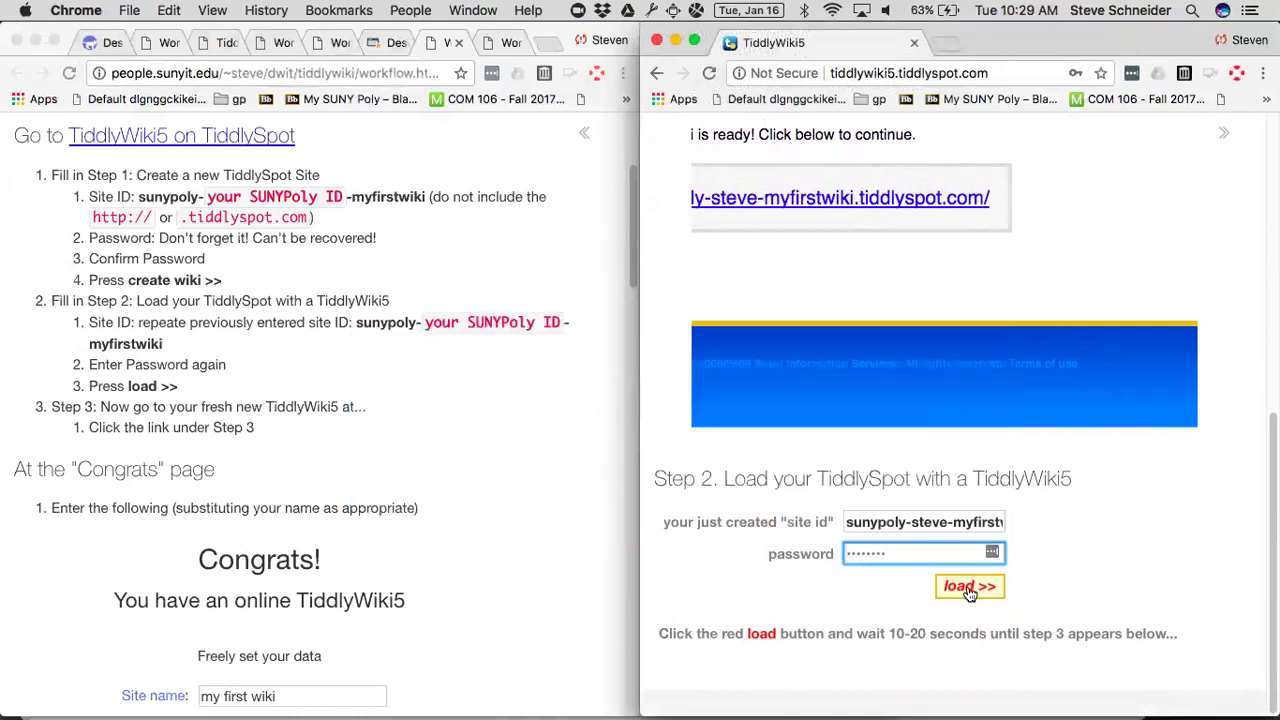
left_click(969, 591)
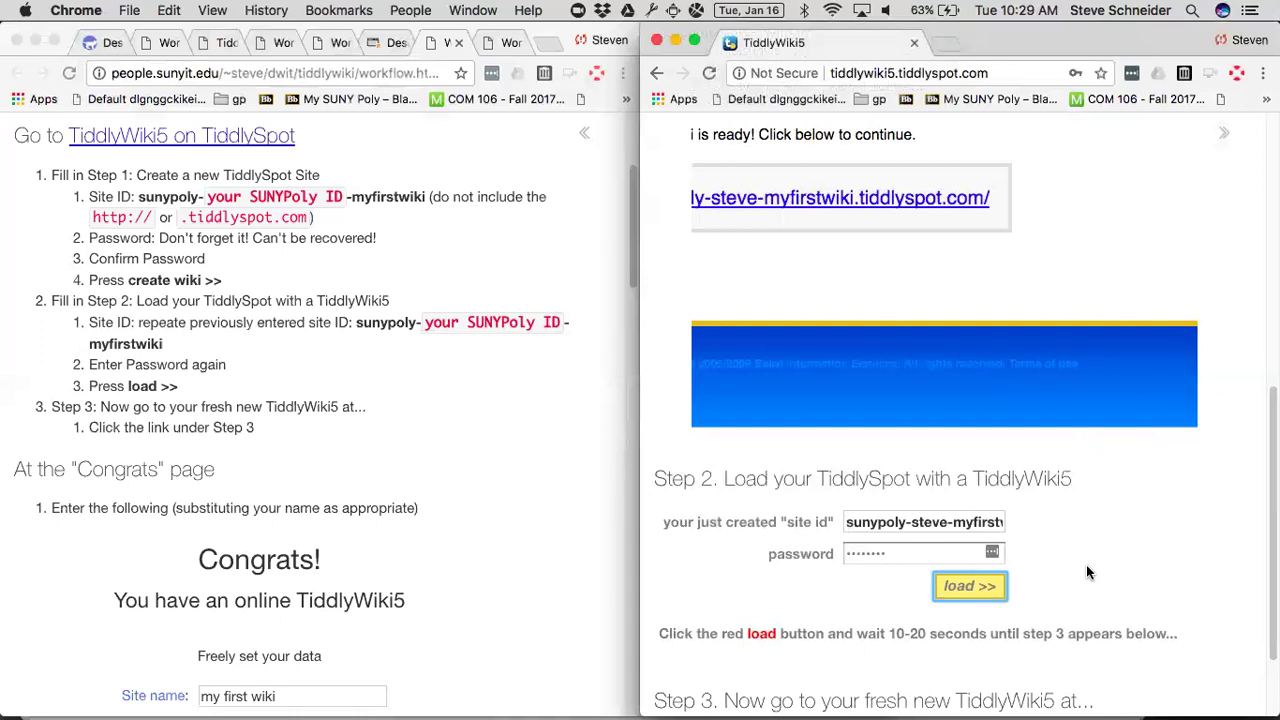
Open the freshly loaded TiddlyWiki5 from its Step 3 link
scroll(1086, 564, "up", 2)
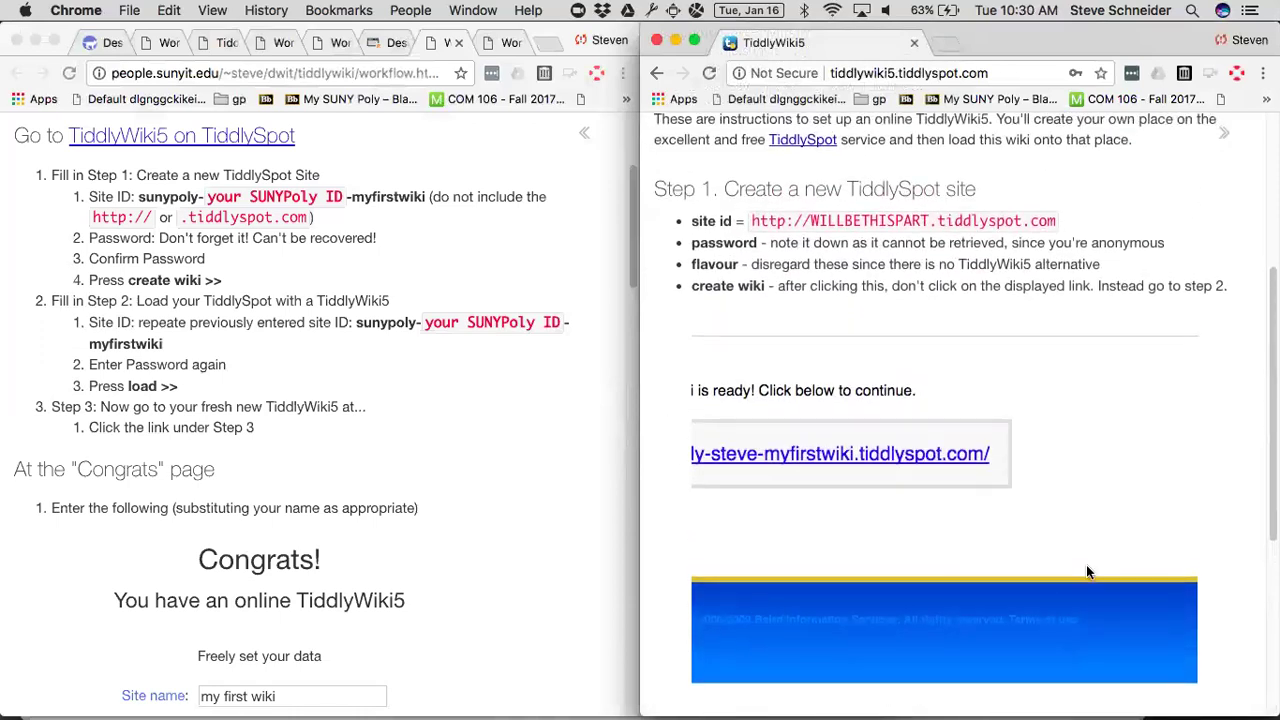
scroll(1086, 564, "down", 5)
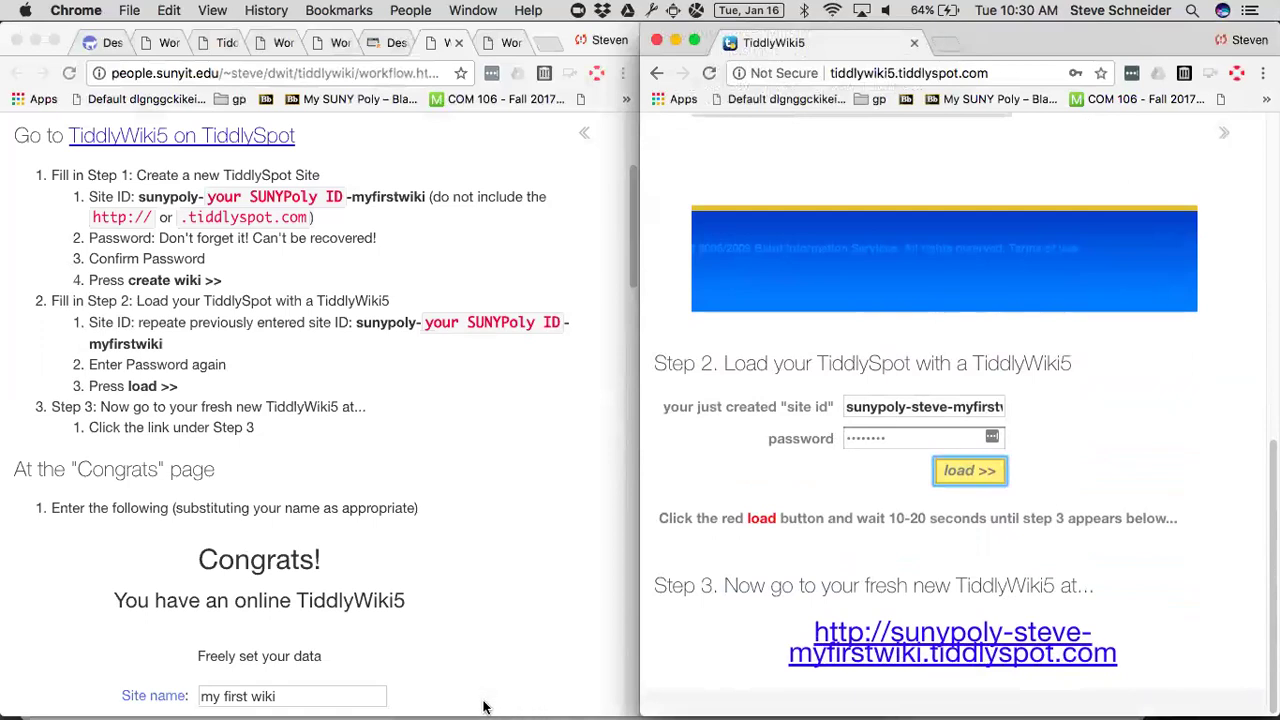
left_click(921, 652)
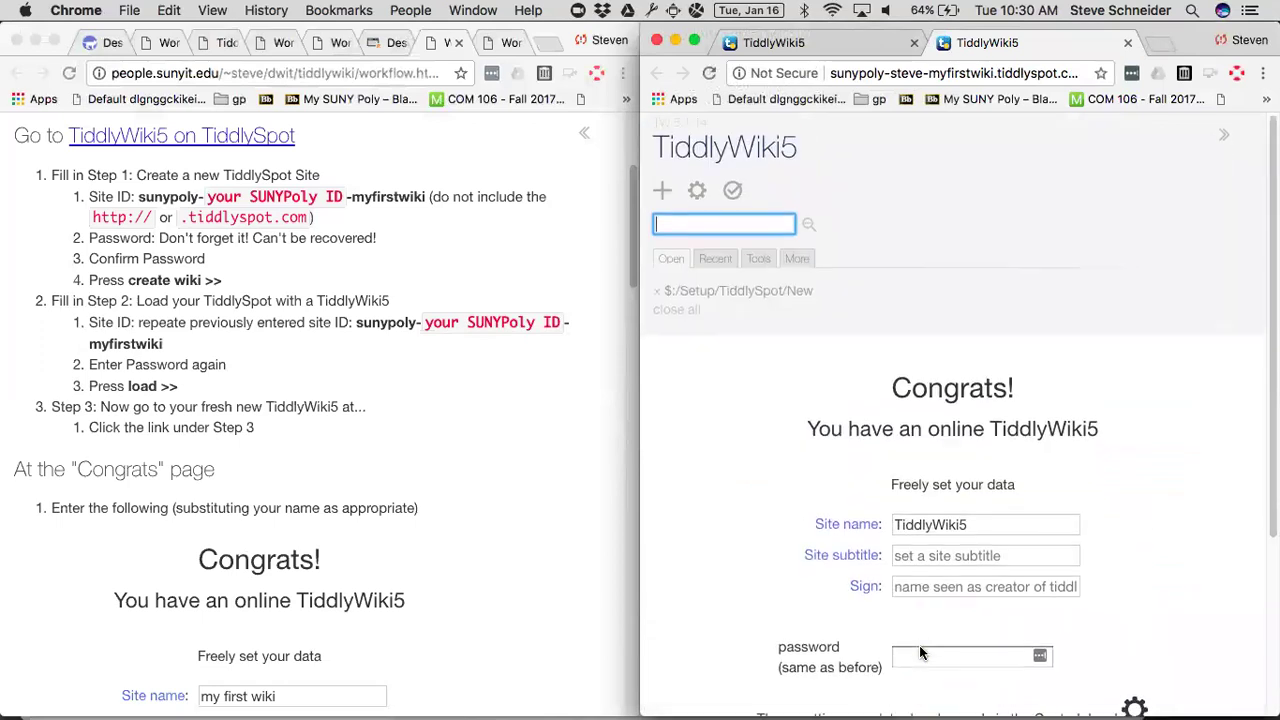
Go back to the TiddlyWiki5 on TiddlySpot page and review its three setup steps
left_click(849, 43)
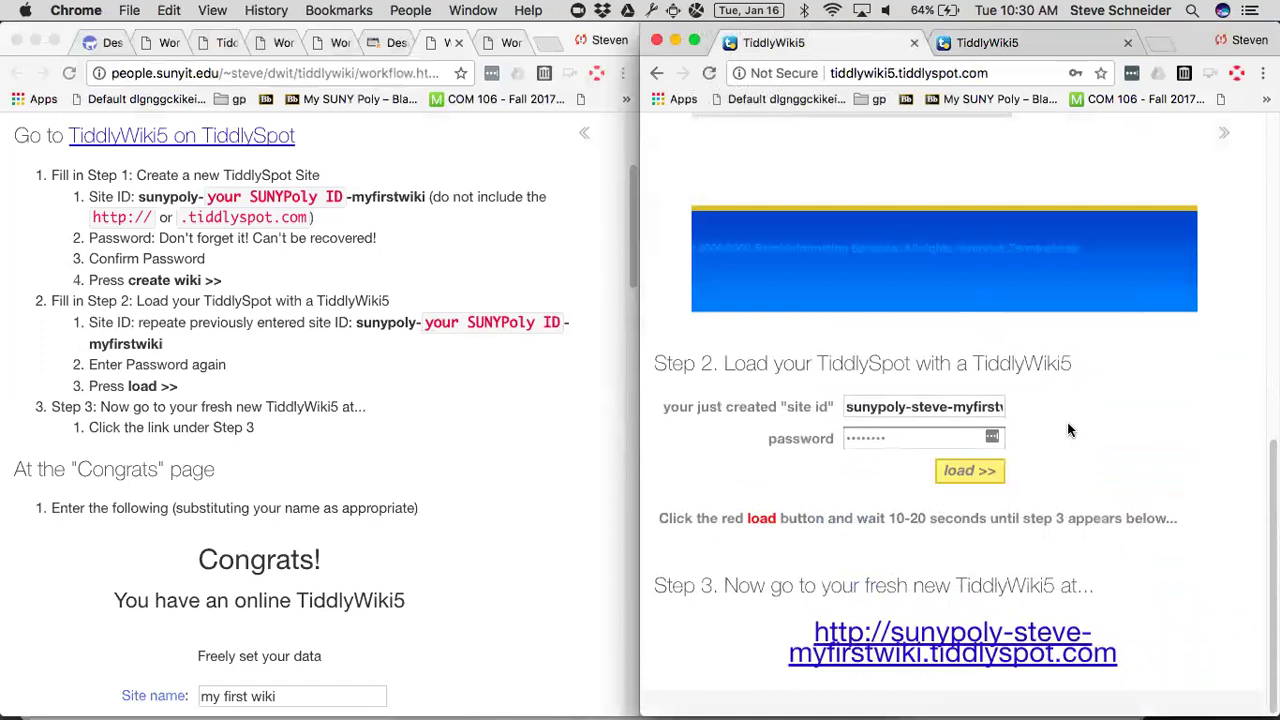
scroll(1067, 430, "up", 10)
scroll(1067, 430, "down", 3)
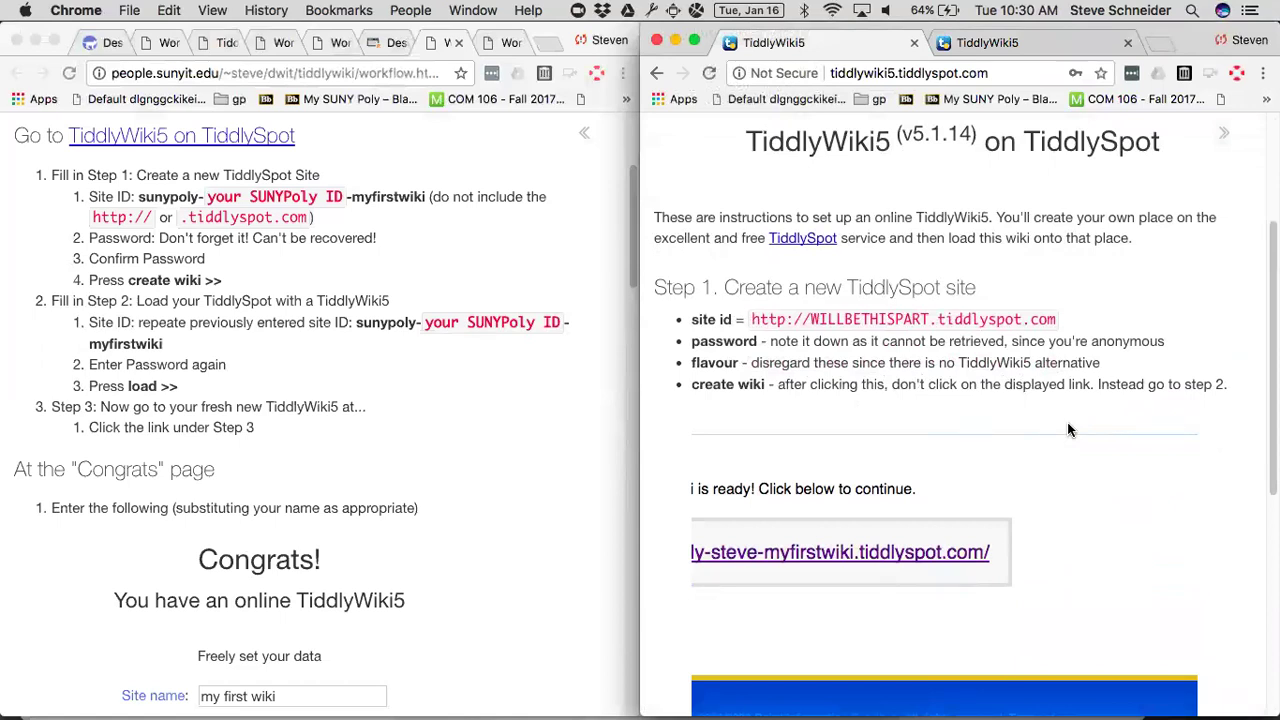
scroll(1067, 428, "down", 5)
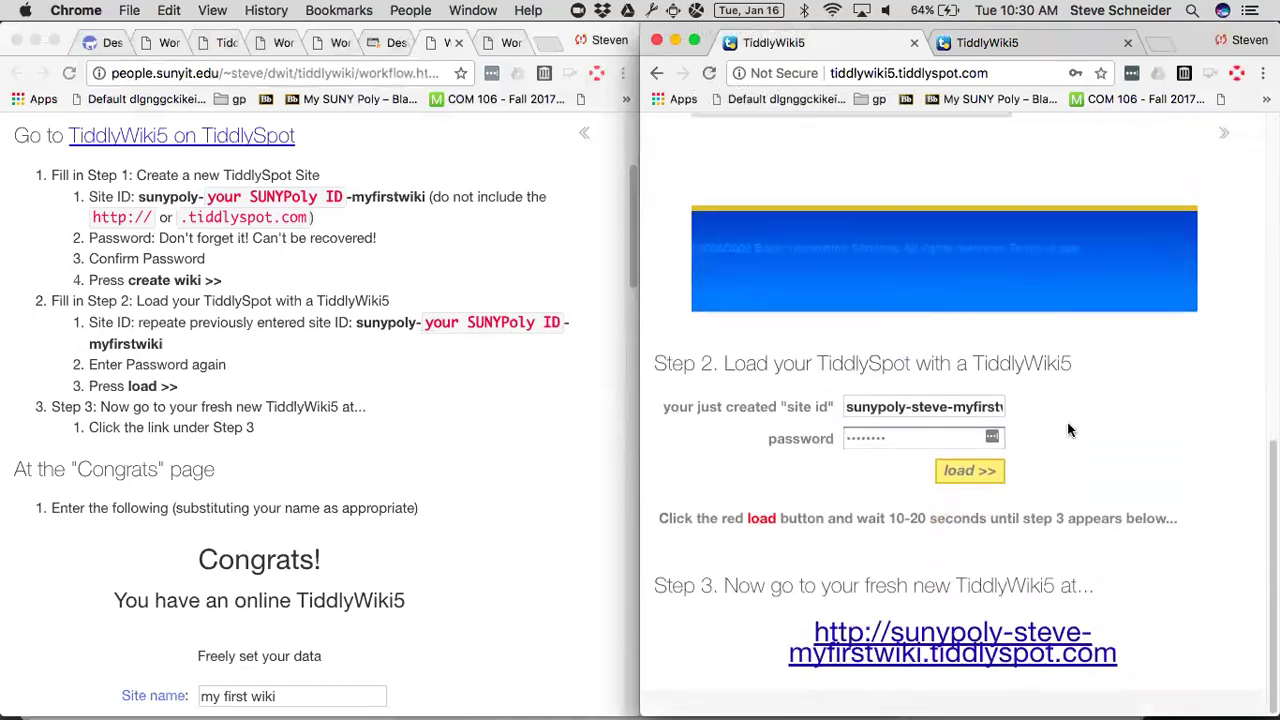
scroll(1067, 422, "up", 4)
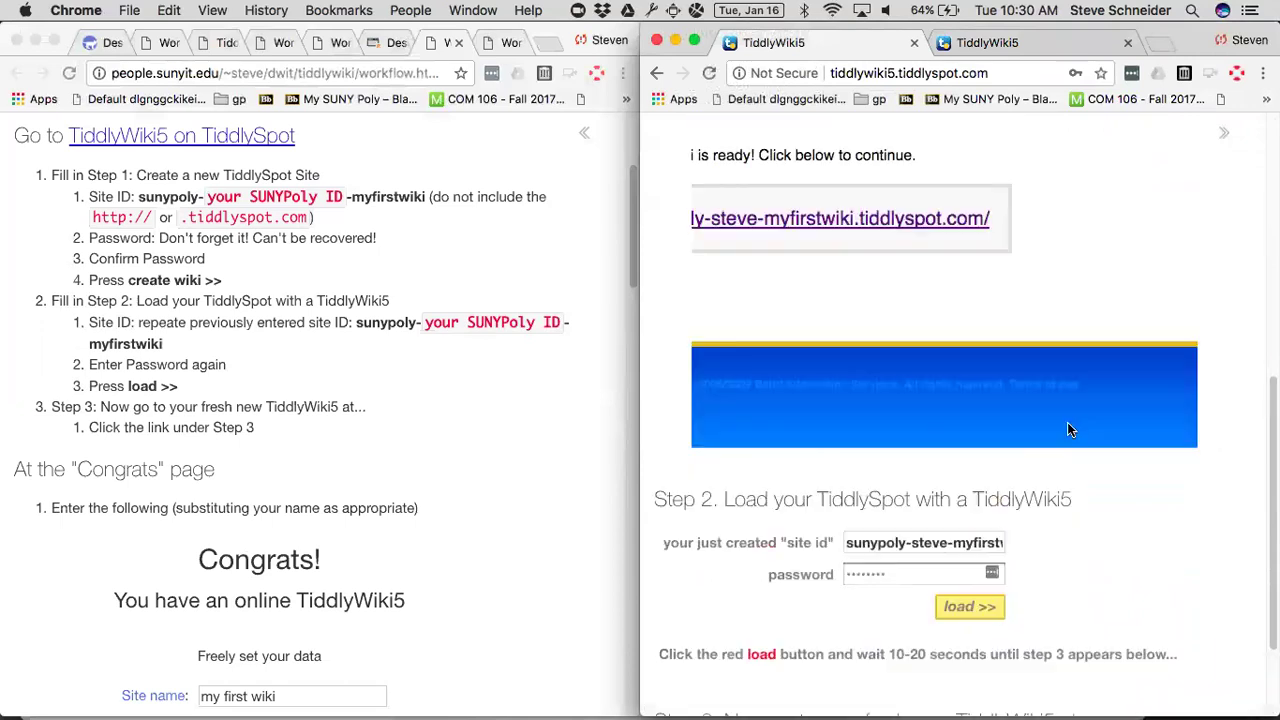
scroll(1067, 422, "down", 3)
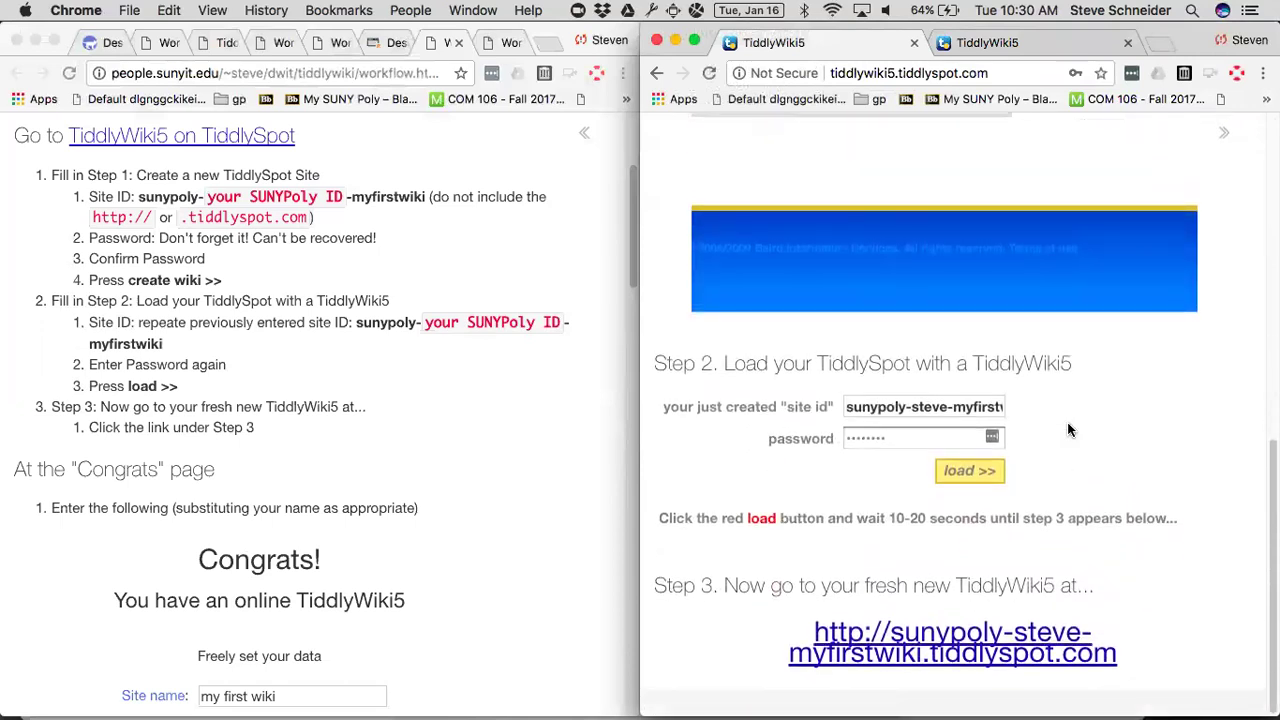
left_click(962, 480)
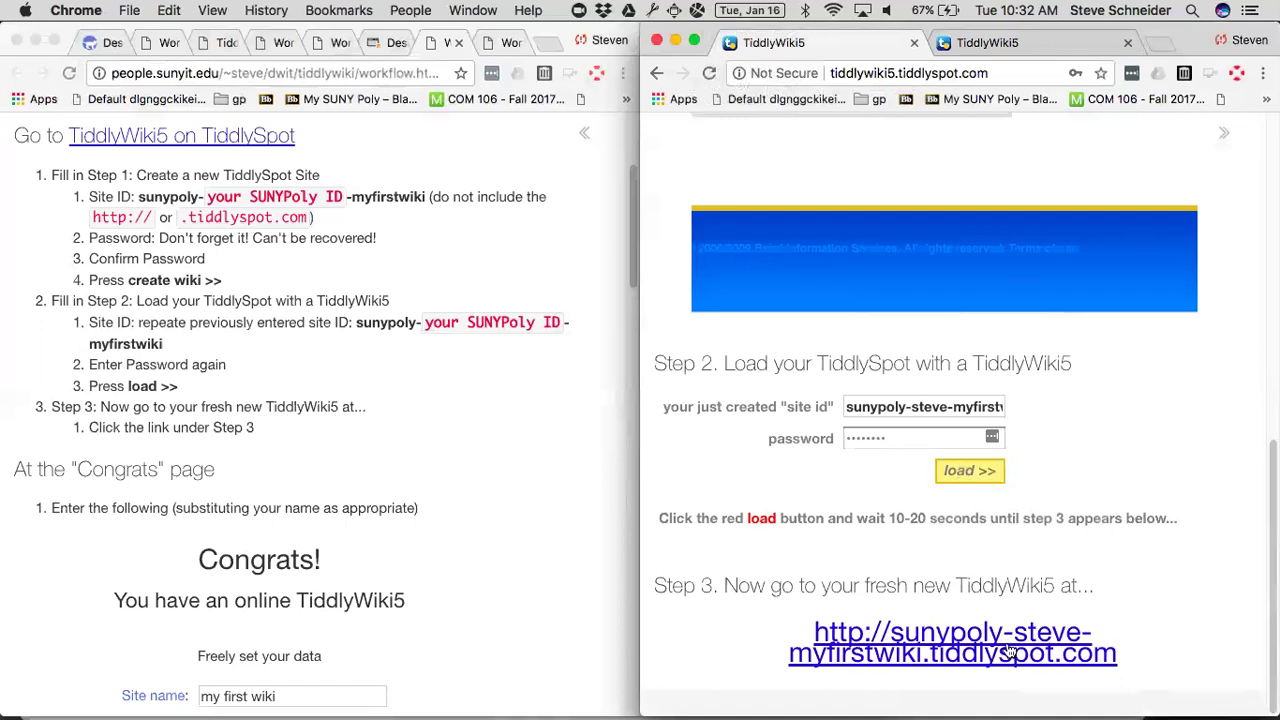
Return to the new wiki's Congrats page and set the site name to "my first wiki", following the workshop example
left_click(1003, 45)
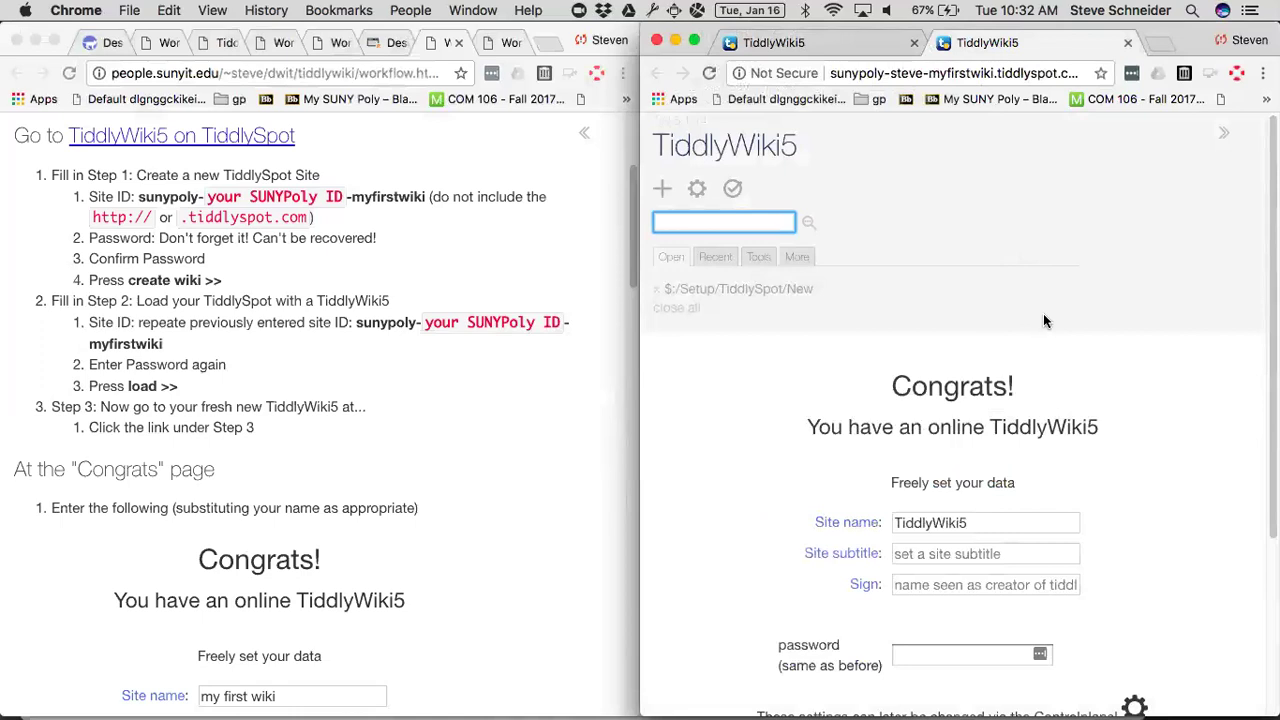
scroll(1043, 320, "down", 3)
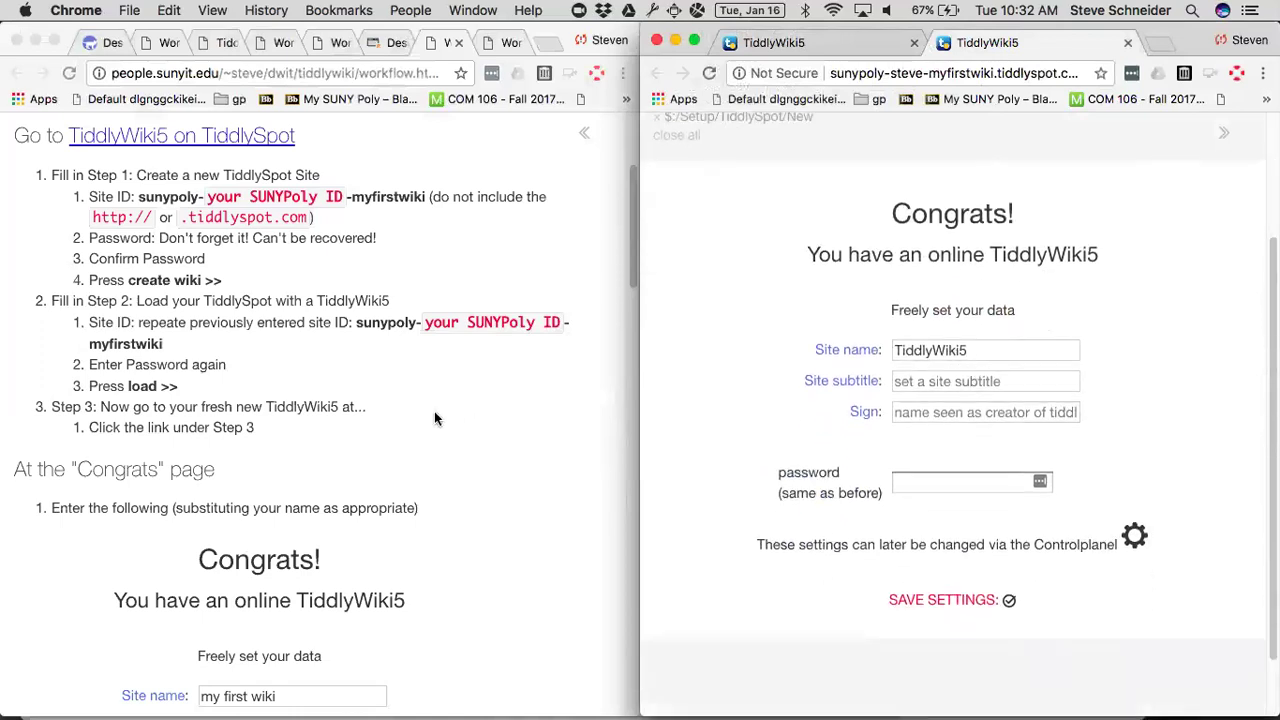
scroll(434, 418, "down", 5)
scroll(434, 418, "down", 5)
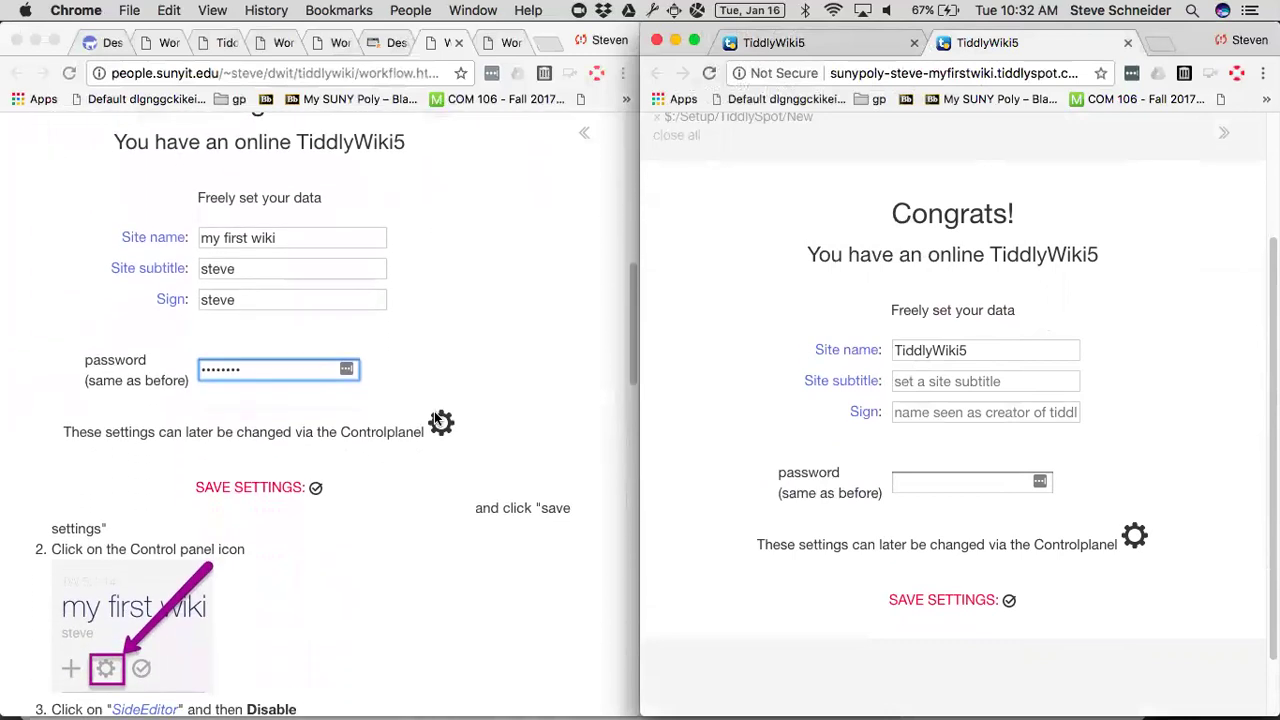
left_click(1019, 352)
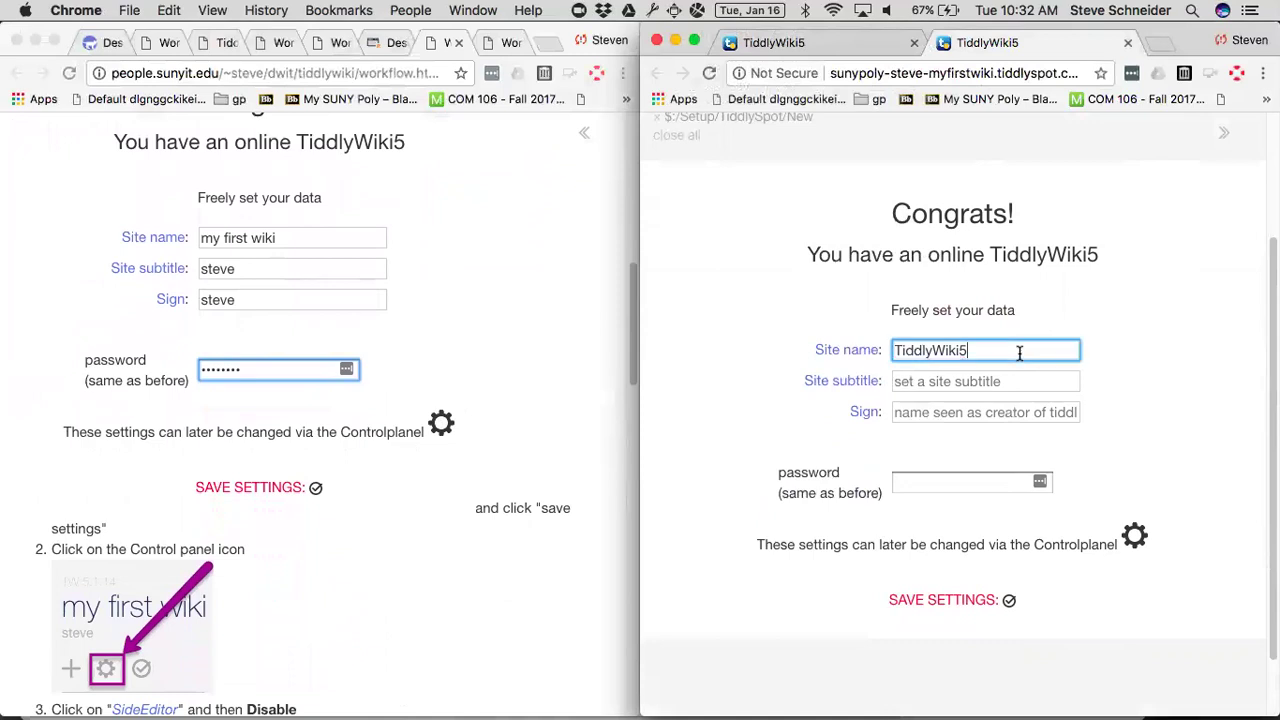
double_click(1019, 352)
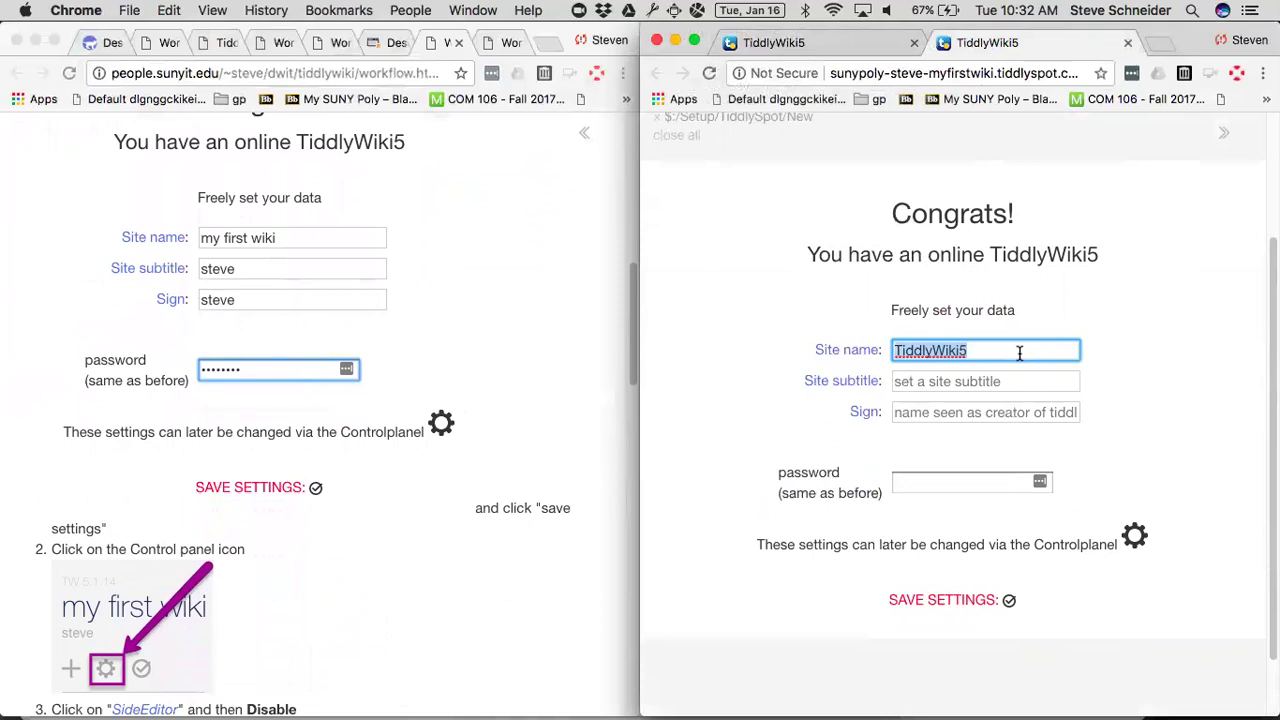
type("my first wiki")
key("Tab")
key("Tab")
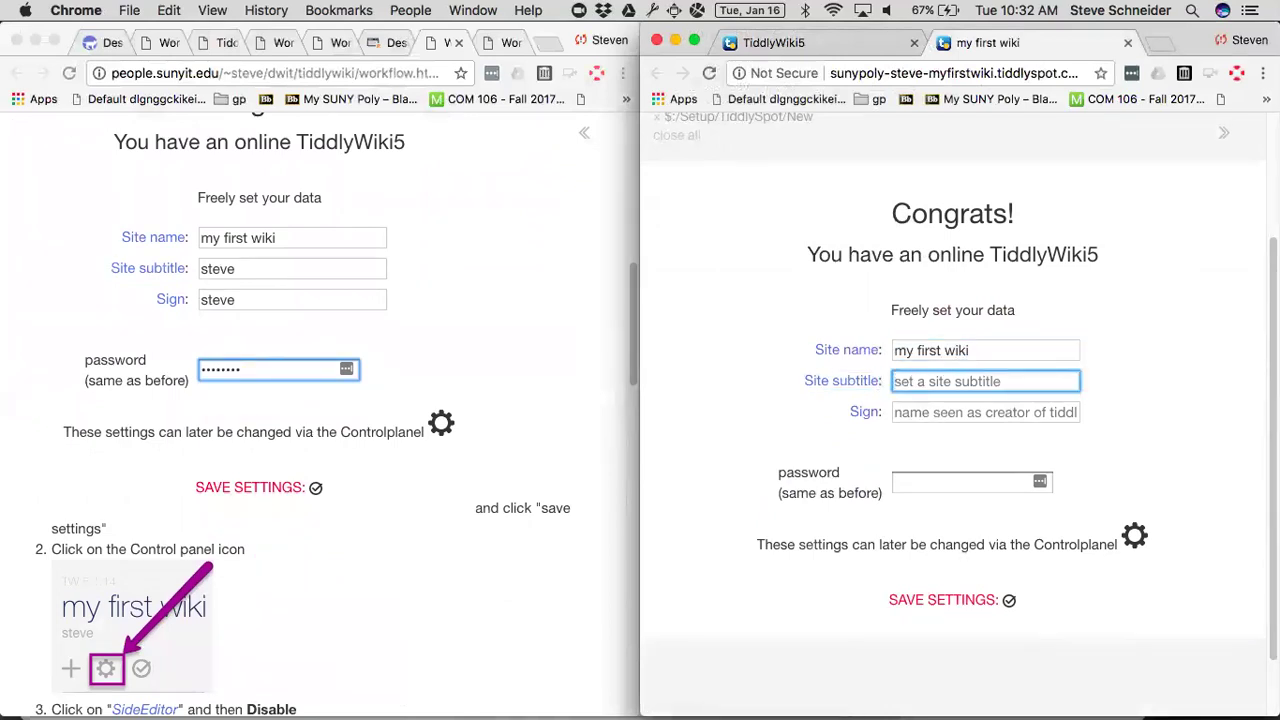
Enter the user's own first name as both the site subtitle and the sign
type("steve")
key("Tab")
key("Tab")
type("steve")
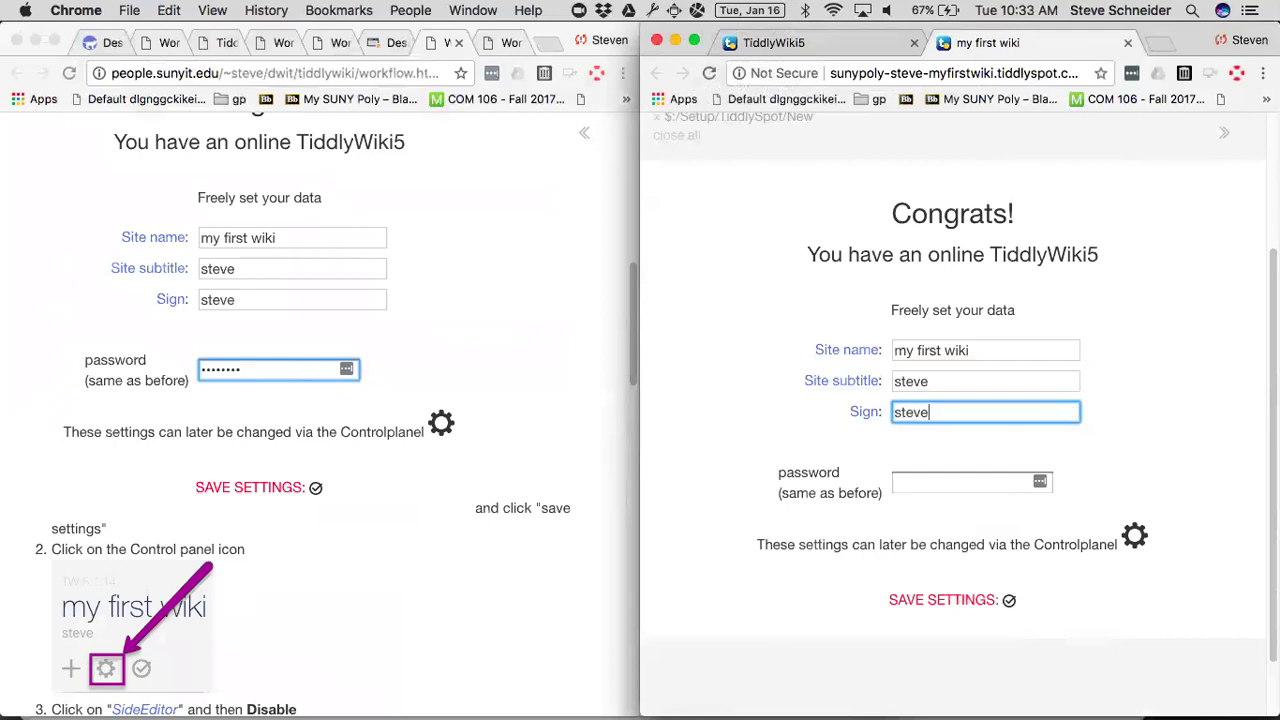
Enter the site password on the Congrats page and save the wiki's settings
key("Tab")
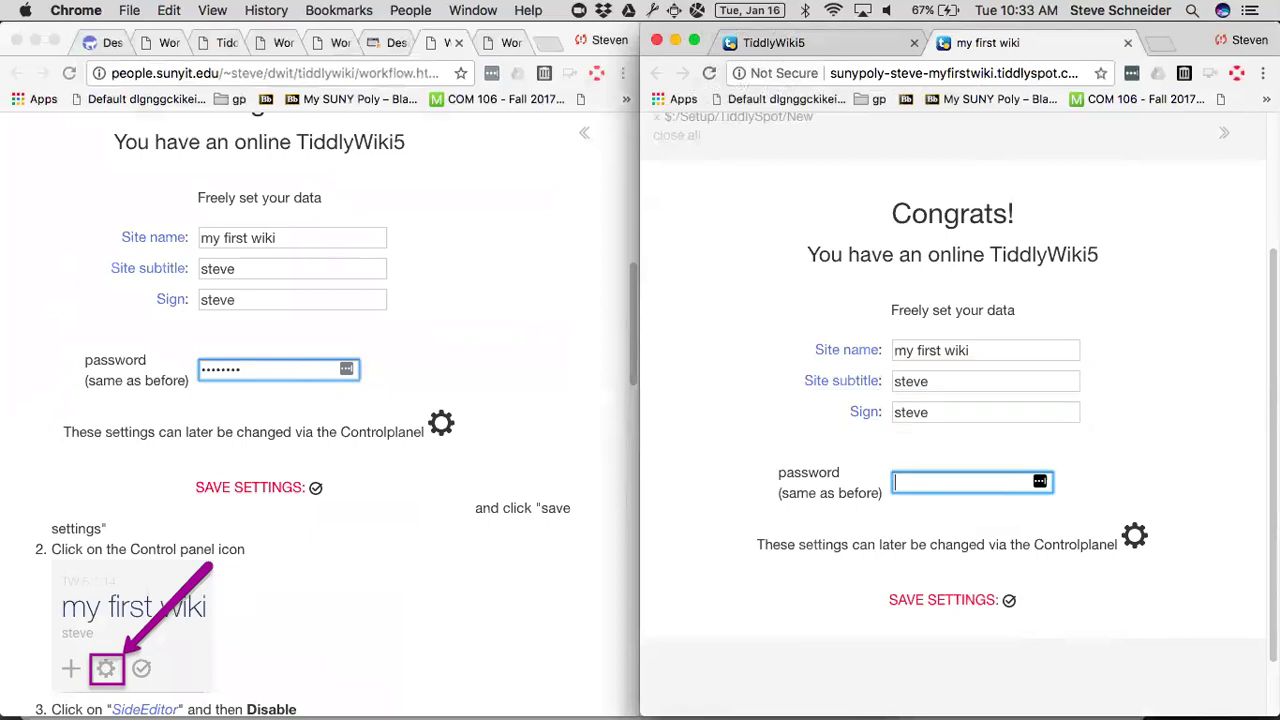
type("••••••••")
left_click(964, 600)
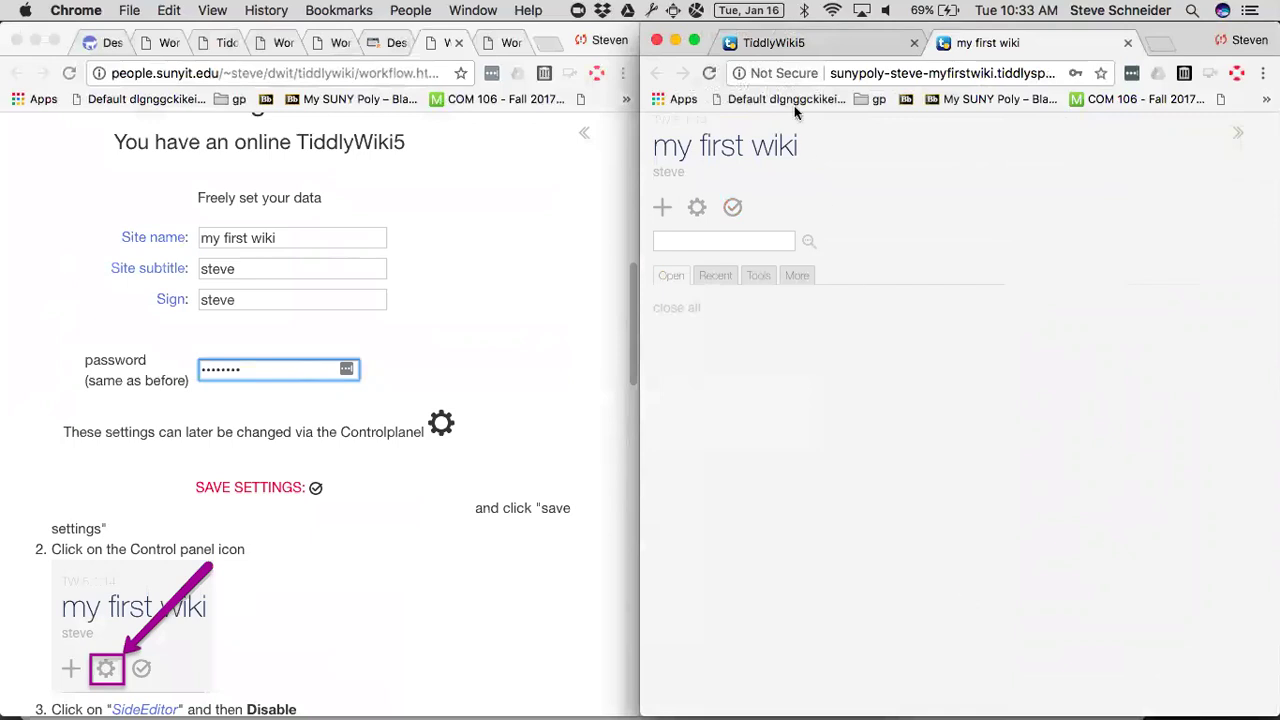
Reload the TiddlyWiki5 on TiddlySpot page and enter a new site ID combining sunypoly, the user's first name and xyz6, separated by hyphens
left_click(789, 42)
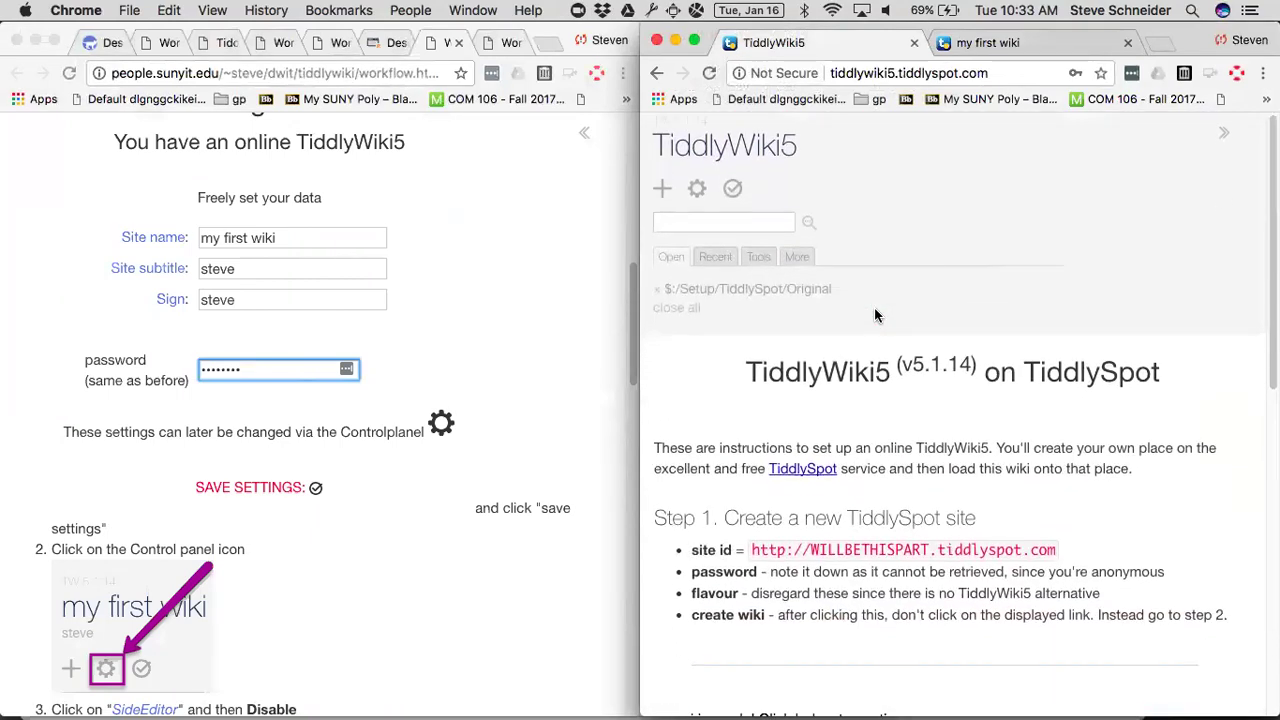
key("super+r")
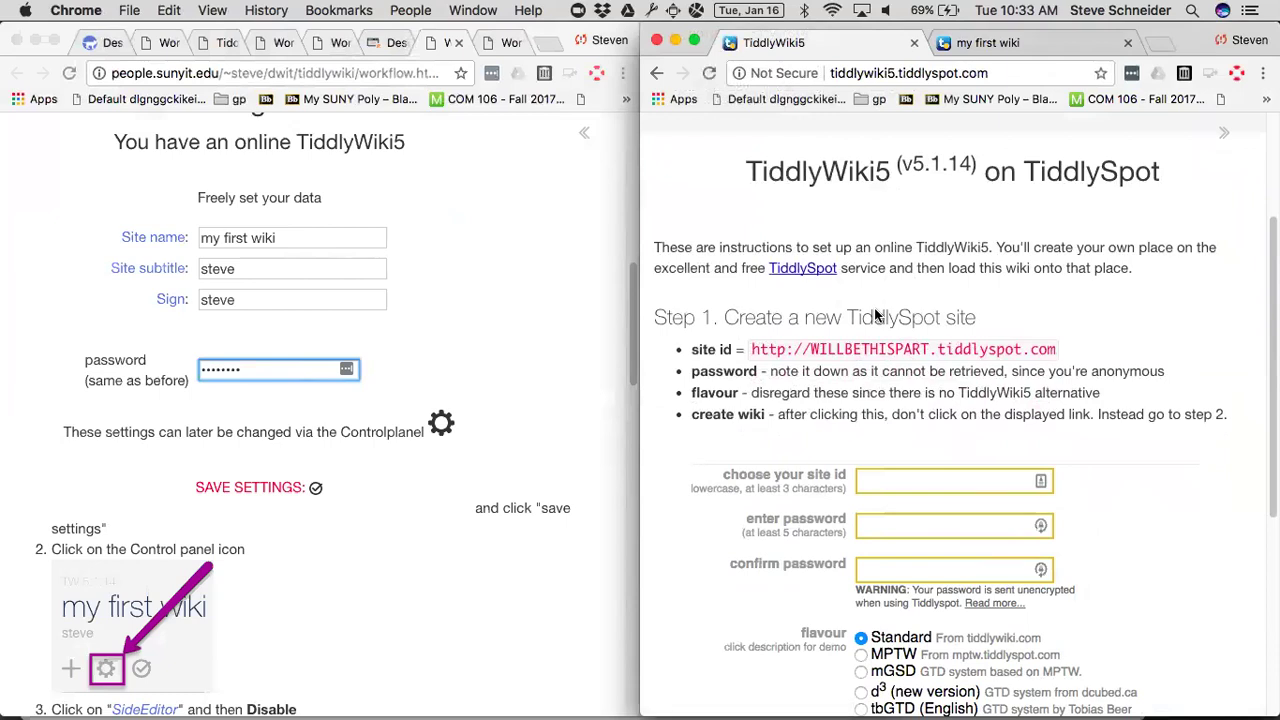
scroll(875, 316, "down", 2)
left_click(915, 401)
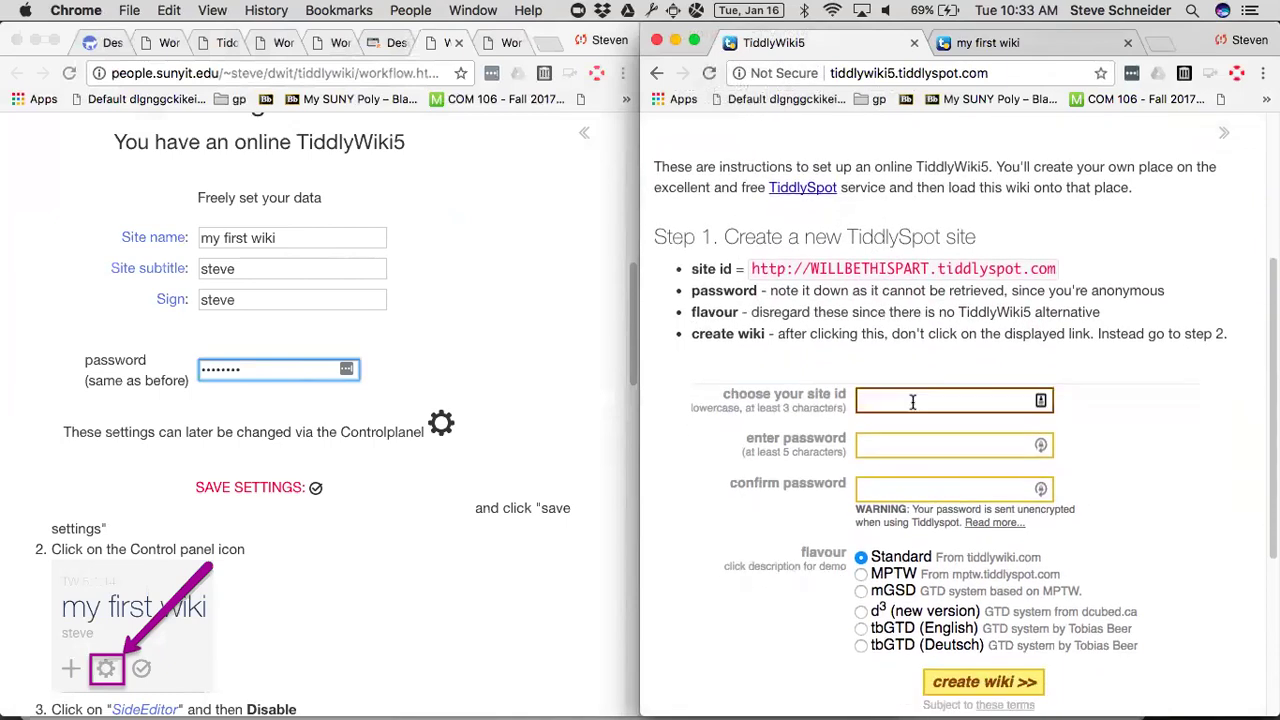
left_click(918, 402)
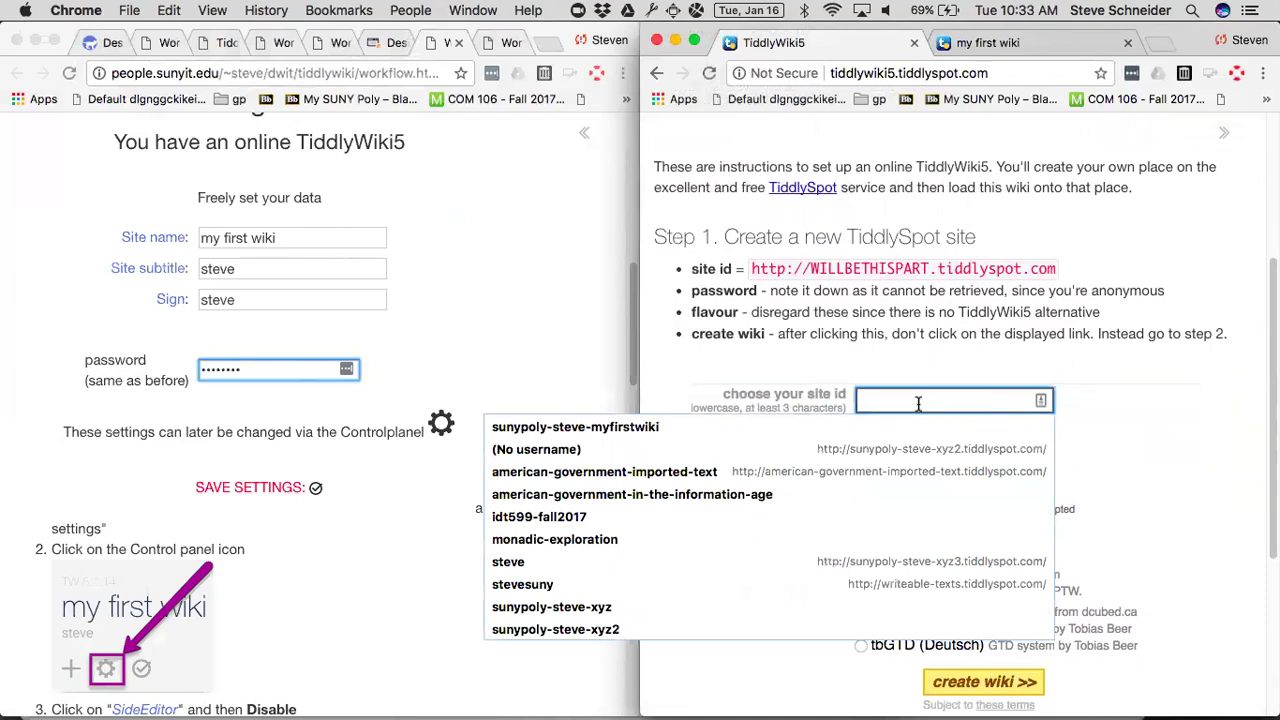
type("sunypoly-")
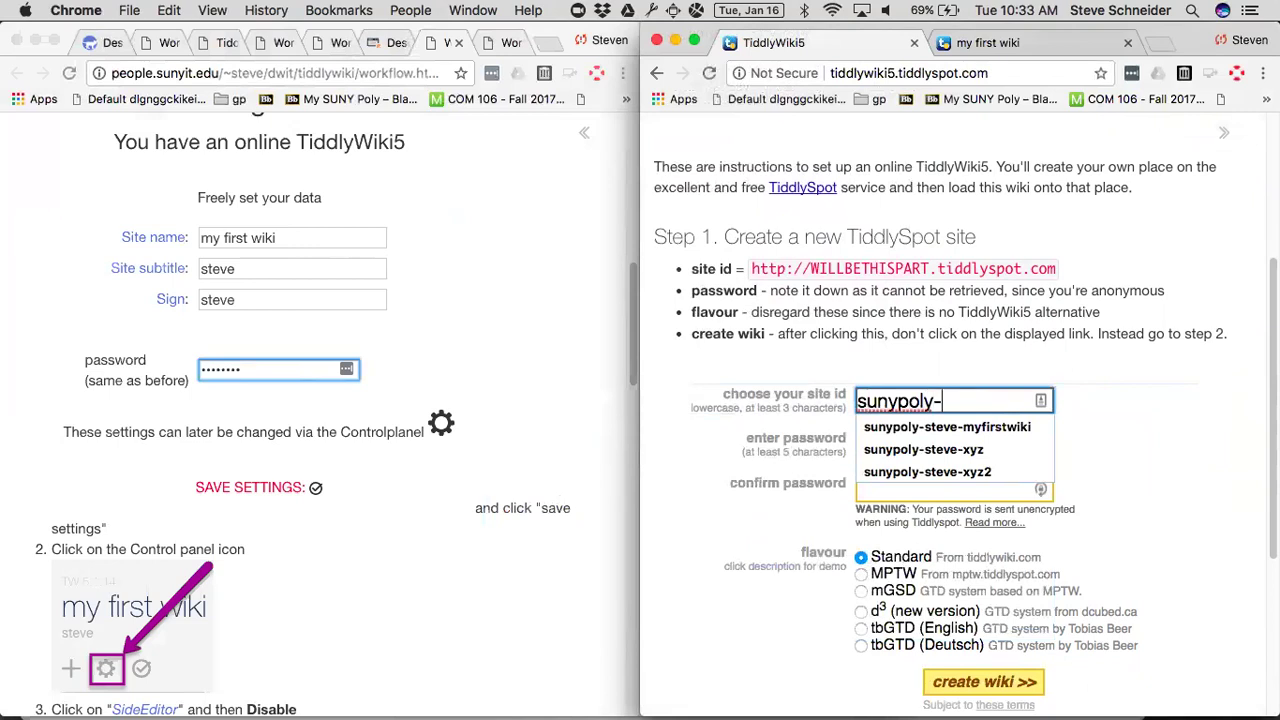
type("steve-xyz6")
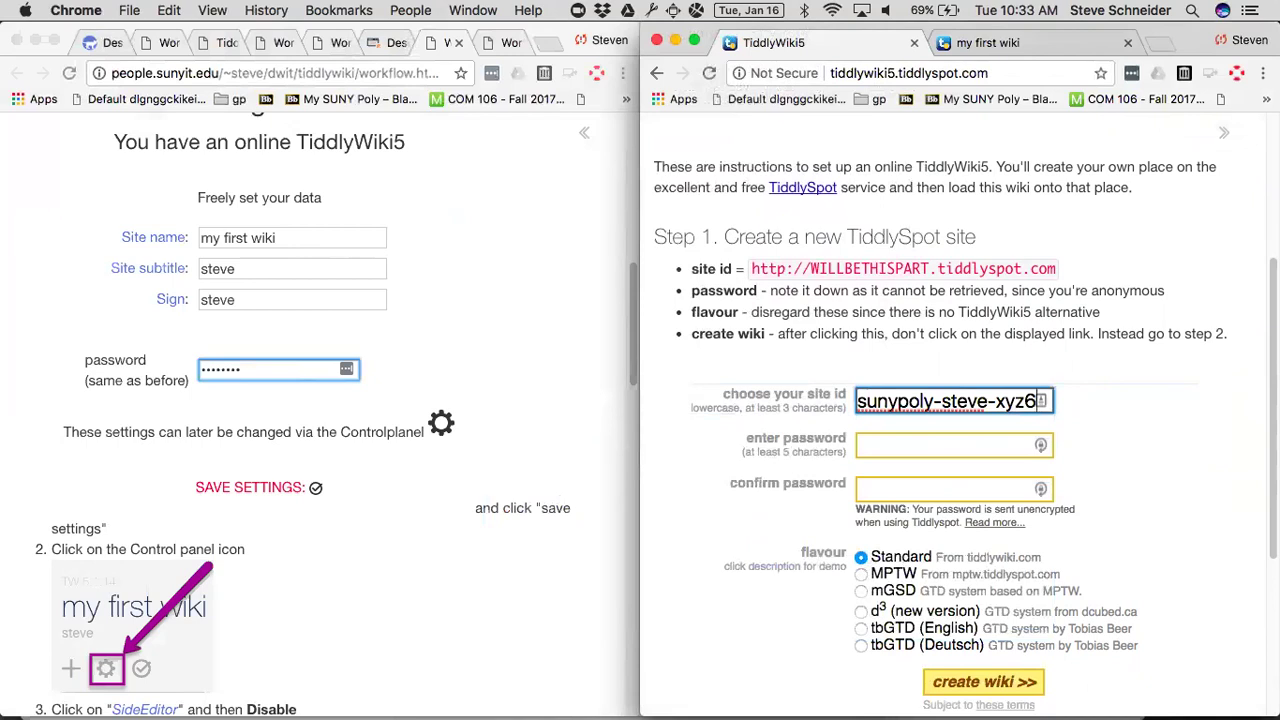
Enter and confirm the site password, create the wiki with the Standard flavour, and save the login in the browser
key("Tab")
type("st••••••")
key("Tab")
type("••••••••")
key("shift+Tab")
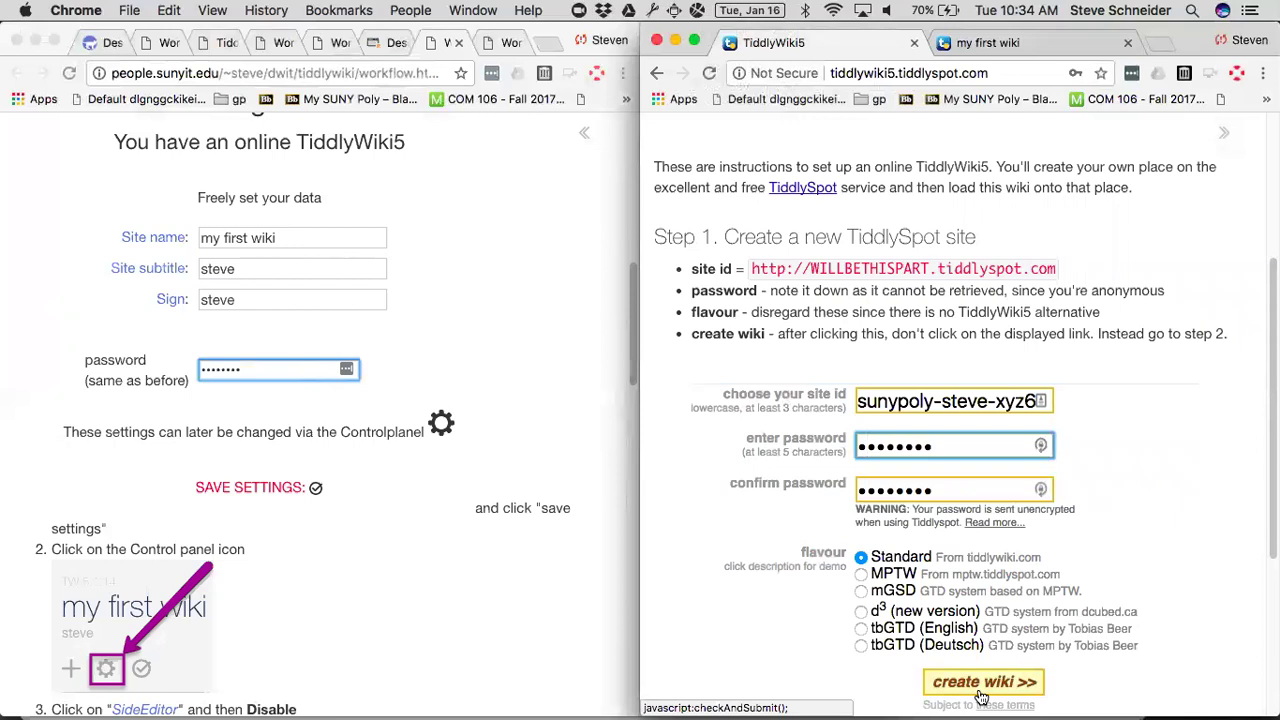
left_click(991, 689)
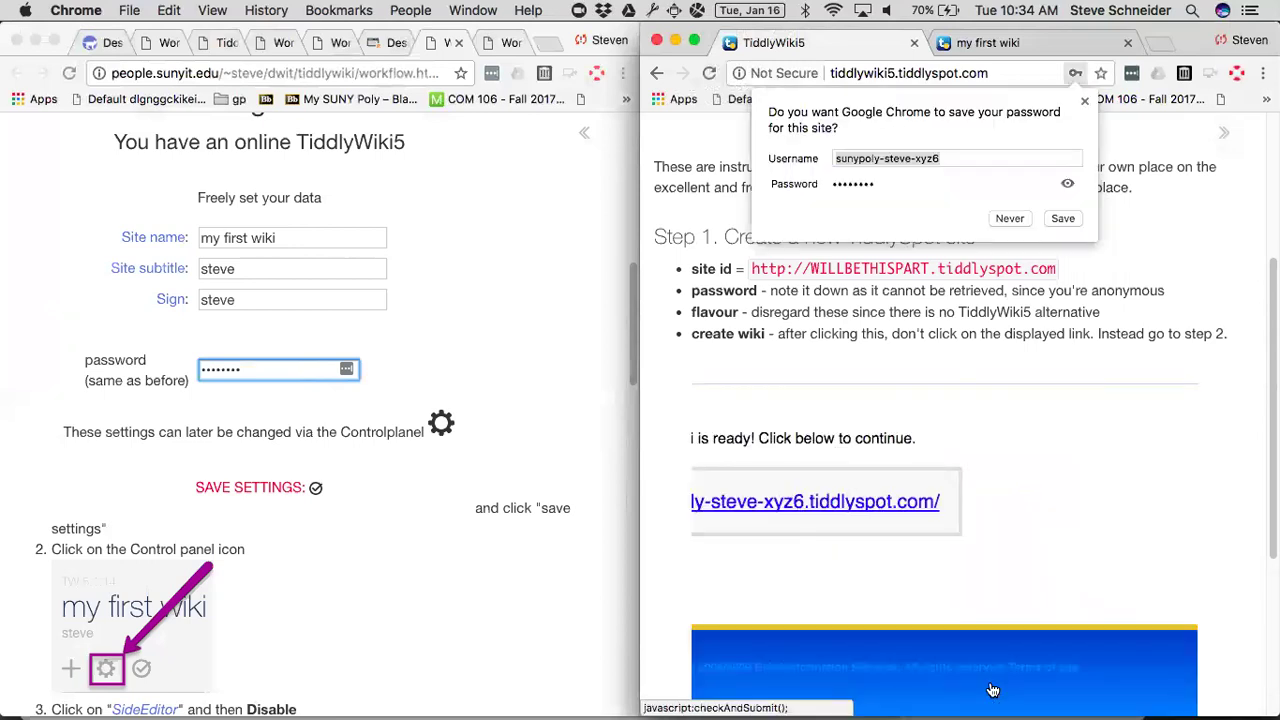
left_click(1064, 219)
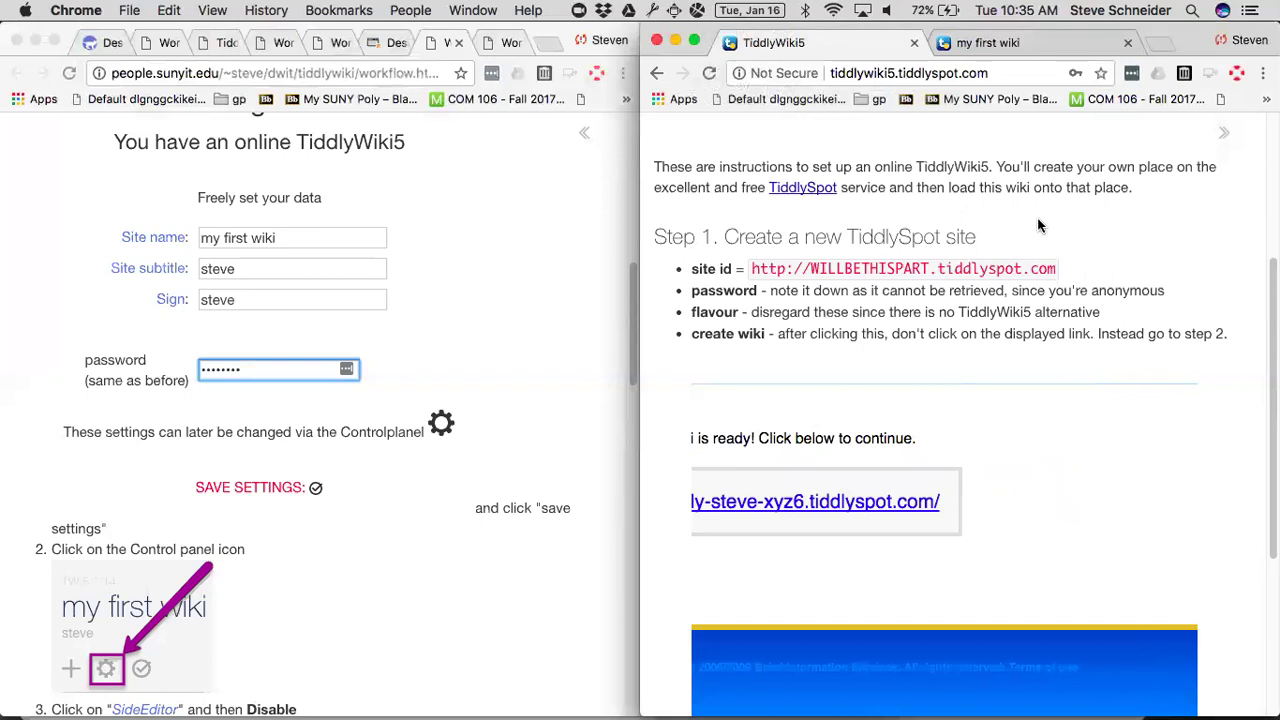
Review the workshop's site creation steps and reload the TiddlyWiki5 on TiddlySpot page for a blank form
scroll(1000, 318, "up", 3)
scroll(1000, 318, "up", 1)
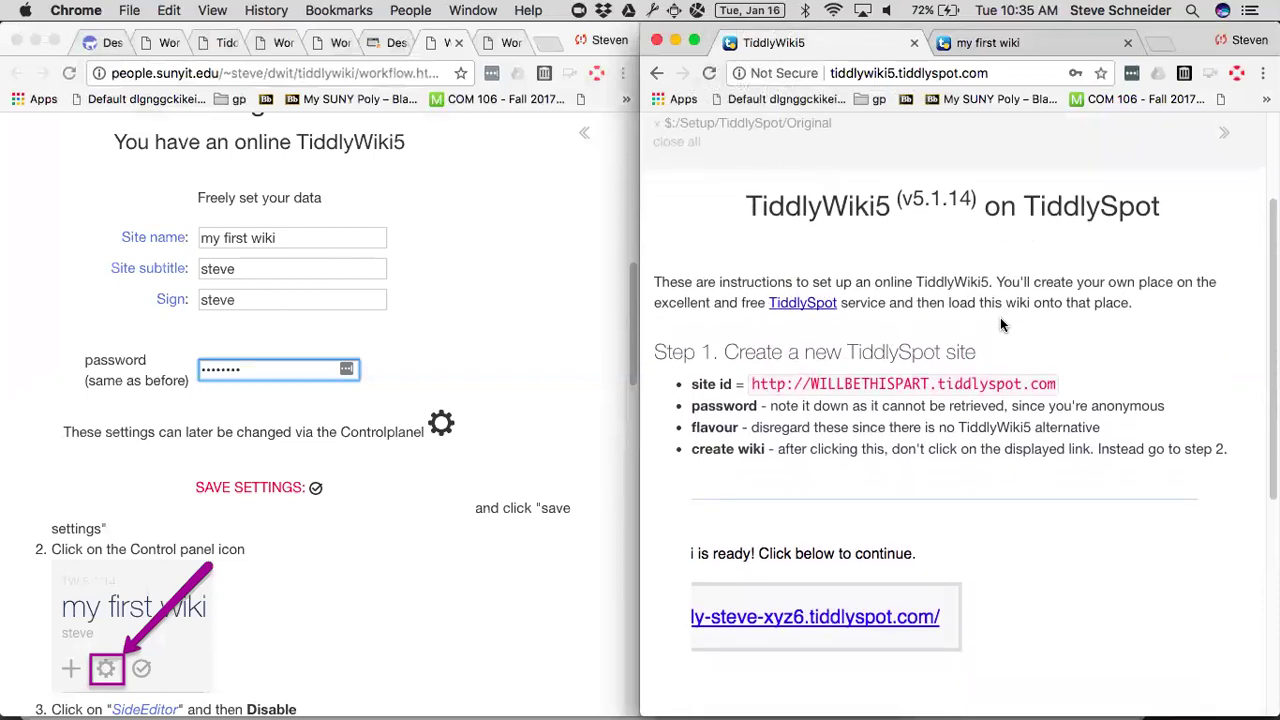
scroll(534, 289, "up", 9)
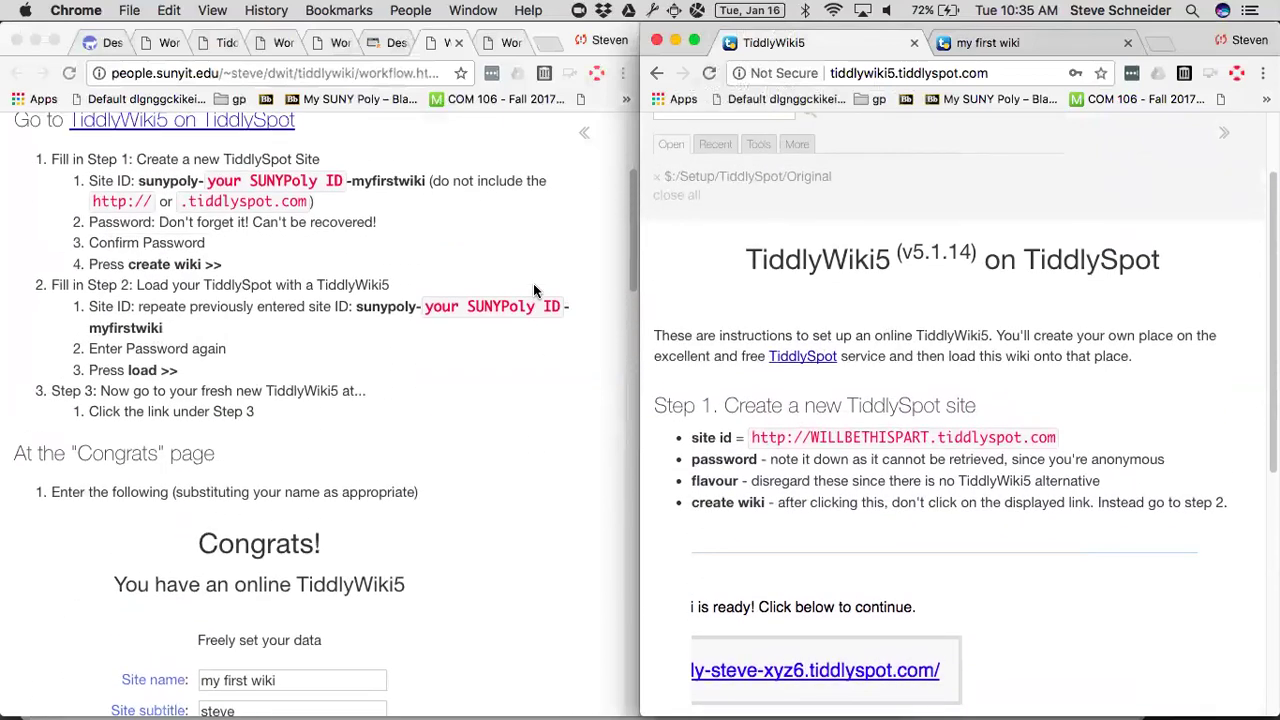
scroll(533, 289, "up", 2)
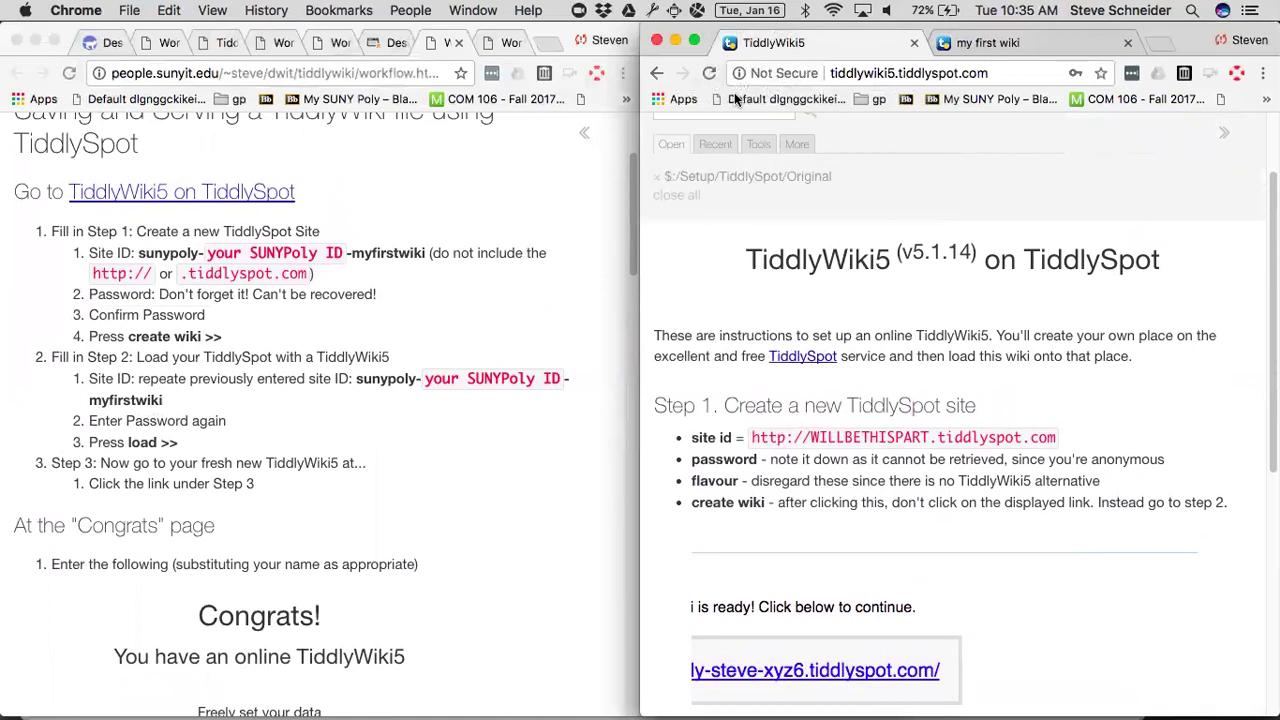
left_click(878, 72)
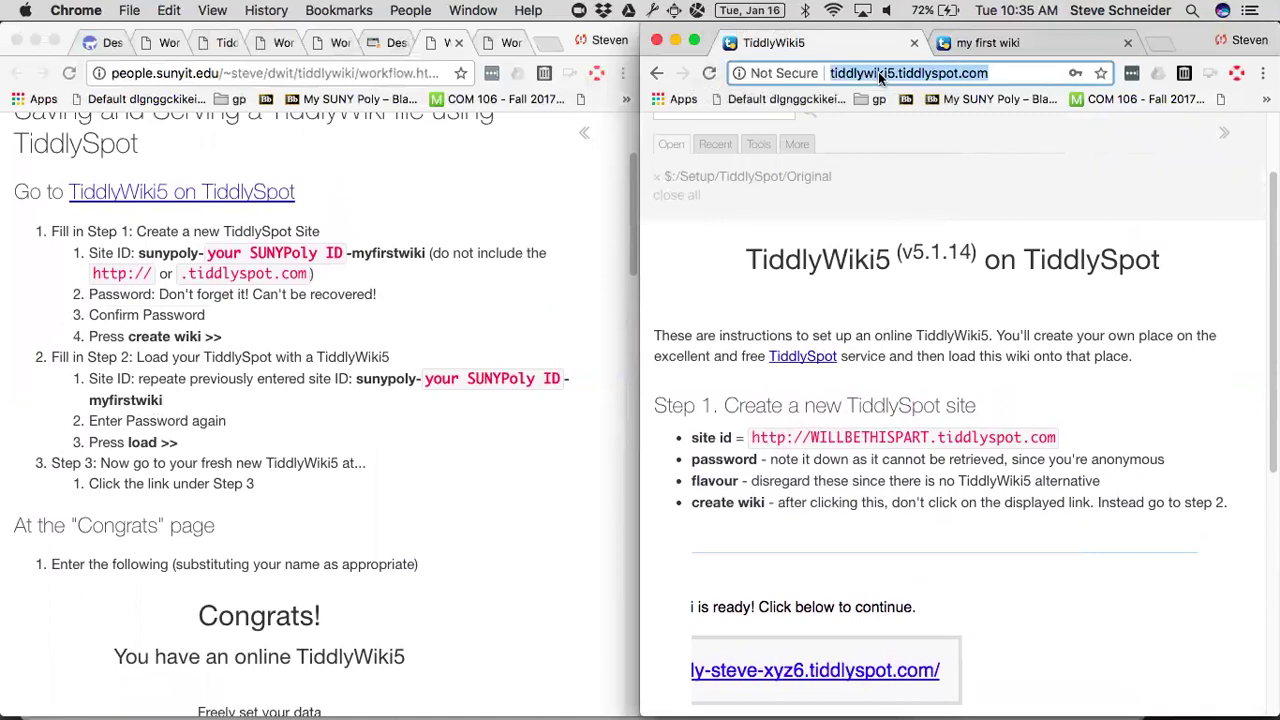
key("Return")
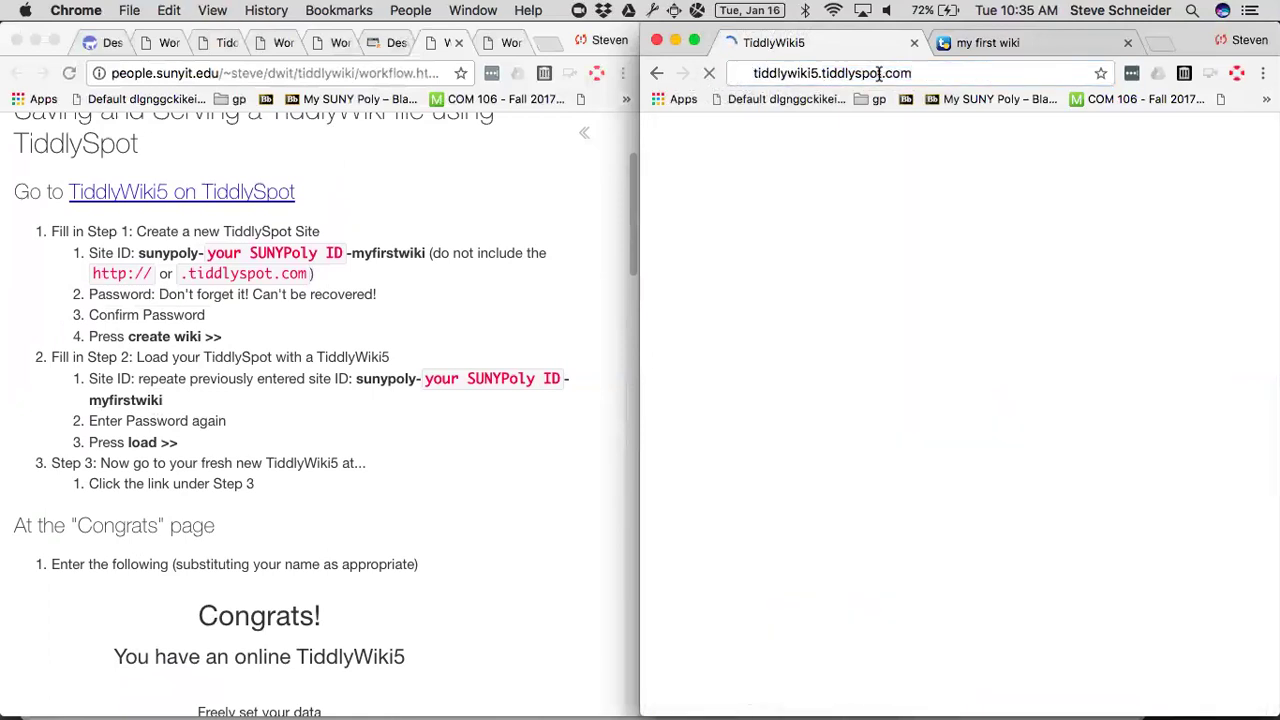
Fill the site form with the saved xyz6 login and password, changing the site ID's ending to xyz7
left_click(890, 481)
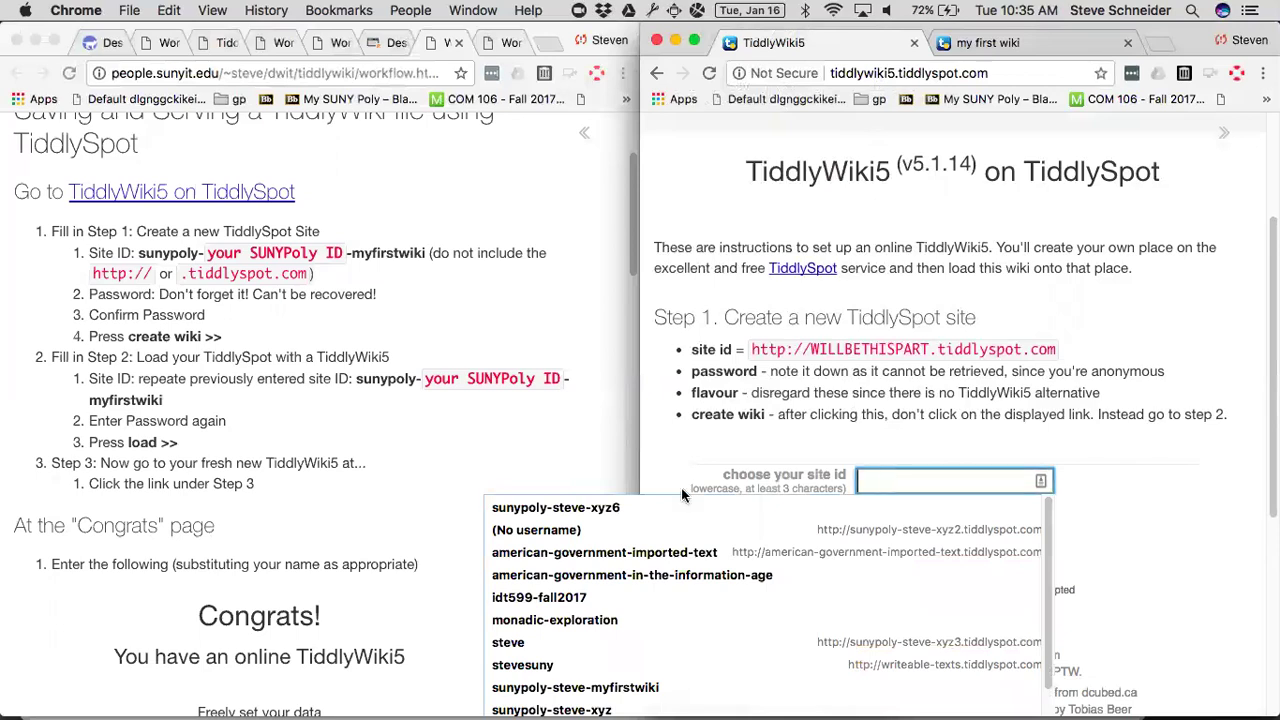
left_click(632, 508)
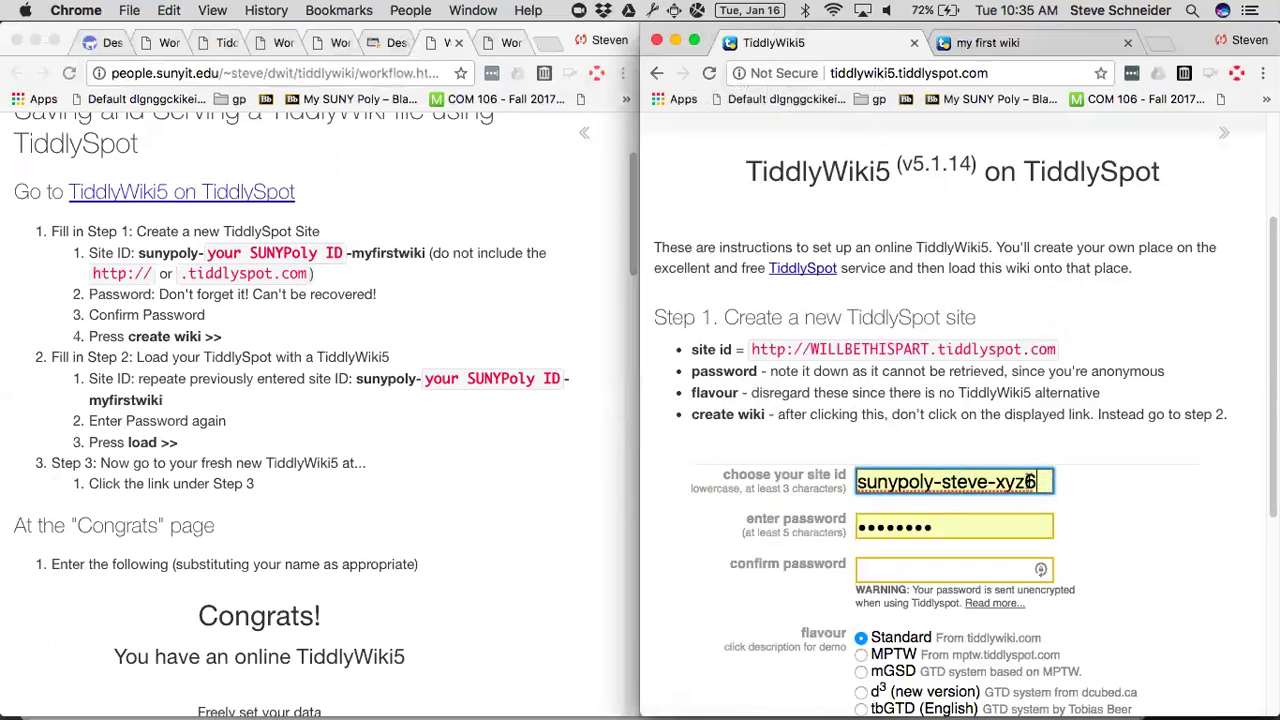
key("BackSpace")
type("7")
Enter the password in the confirmation field and try to create the xyz7 wiki with the Standard flavour
left_click(924, 573)
left_click(924, 573)
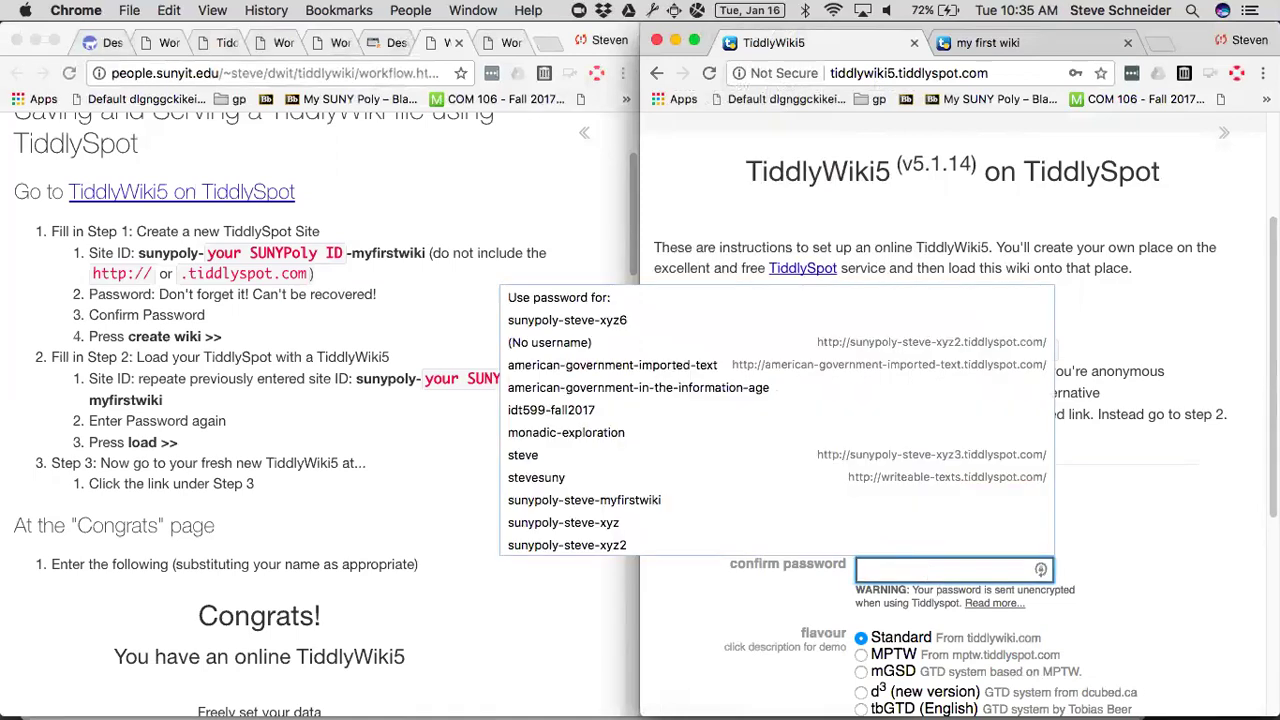
type("********")
scroll(975, 560, "down", 3)
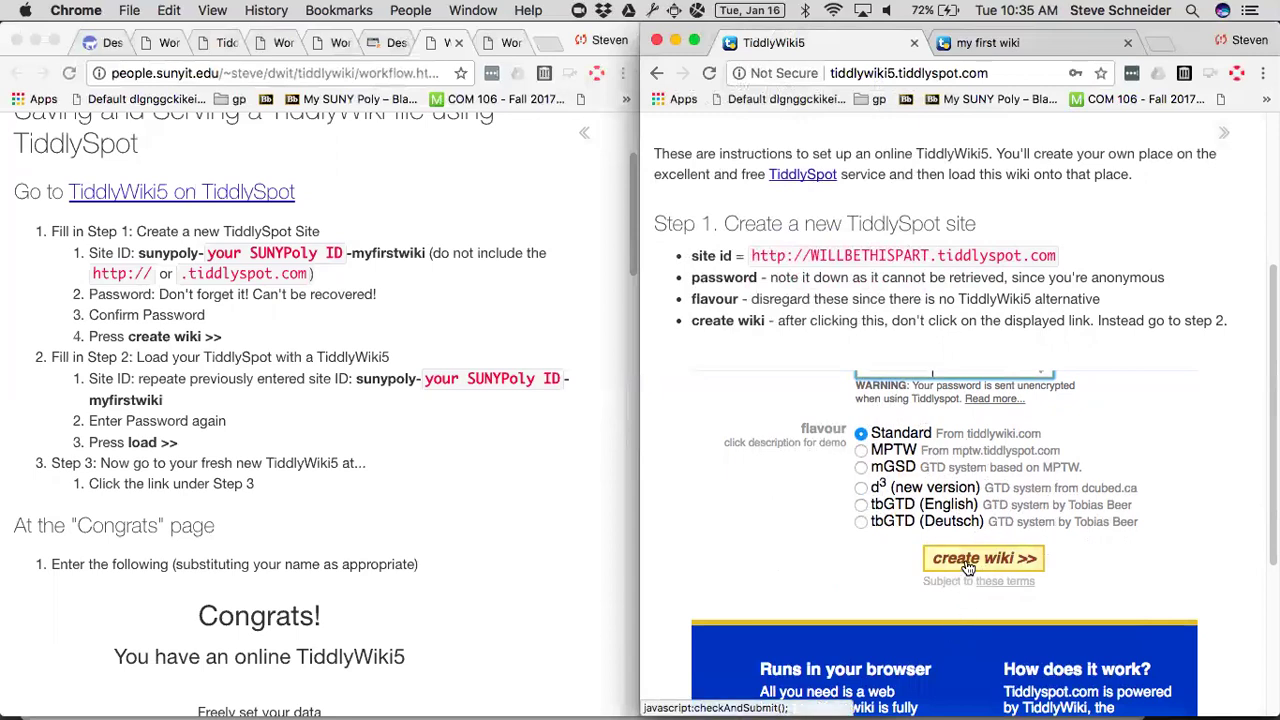
left_click(968, 566)
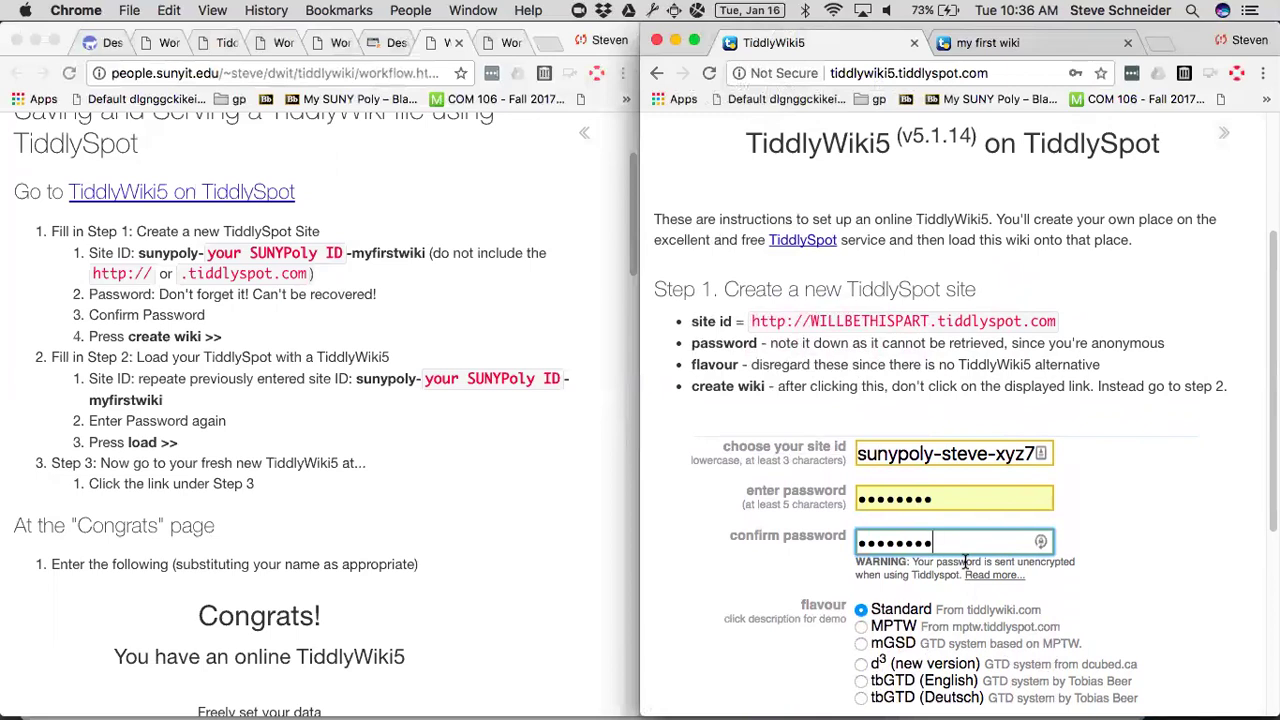
Reload the TiddlySpot setup page and decline to save the xyz7 site's password in the browser
left_click(1002, 80)
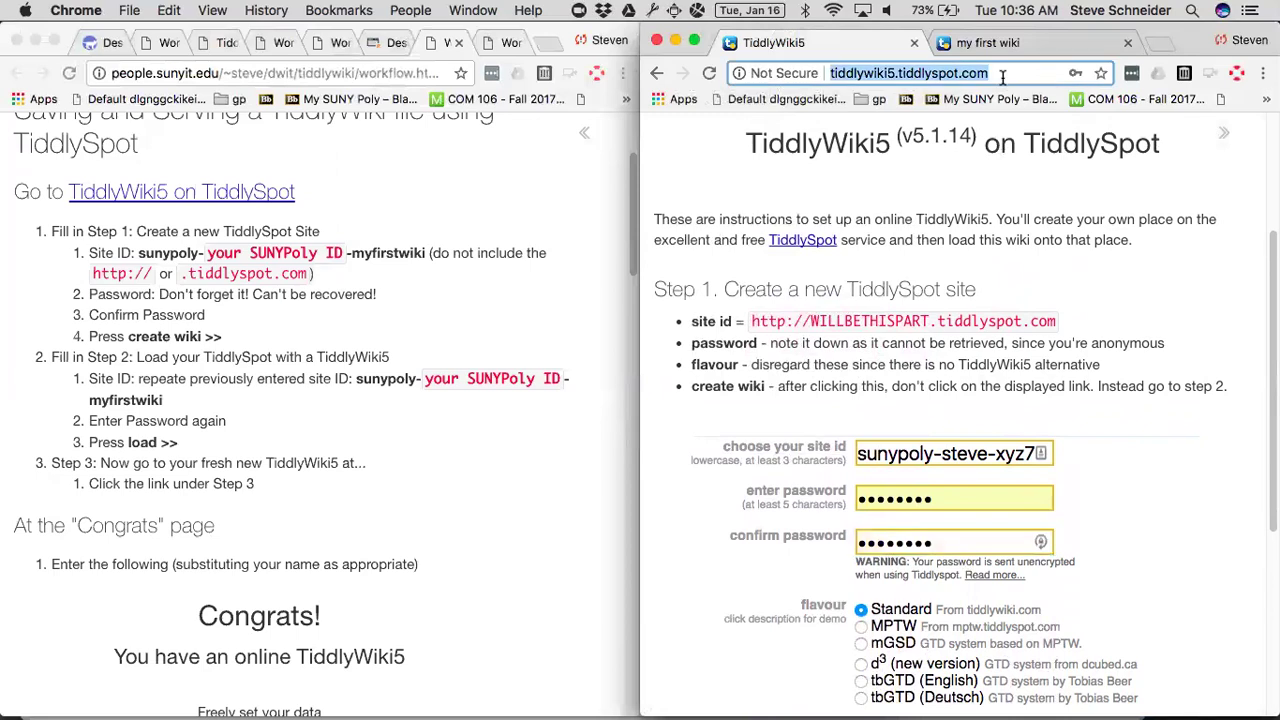
left_click(708, 73)
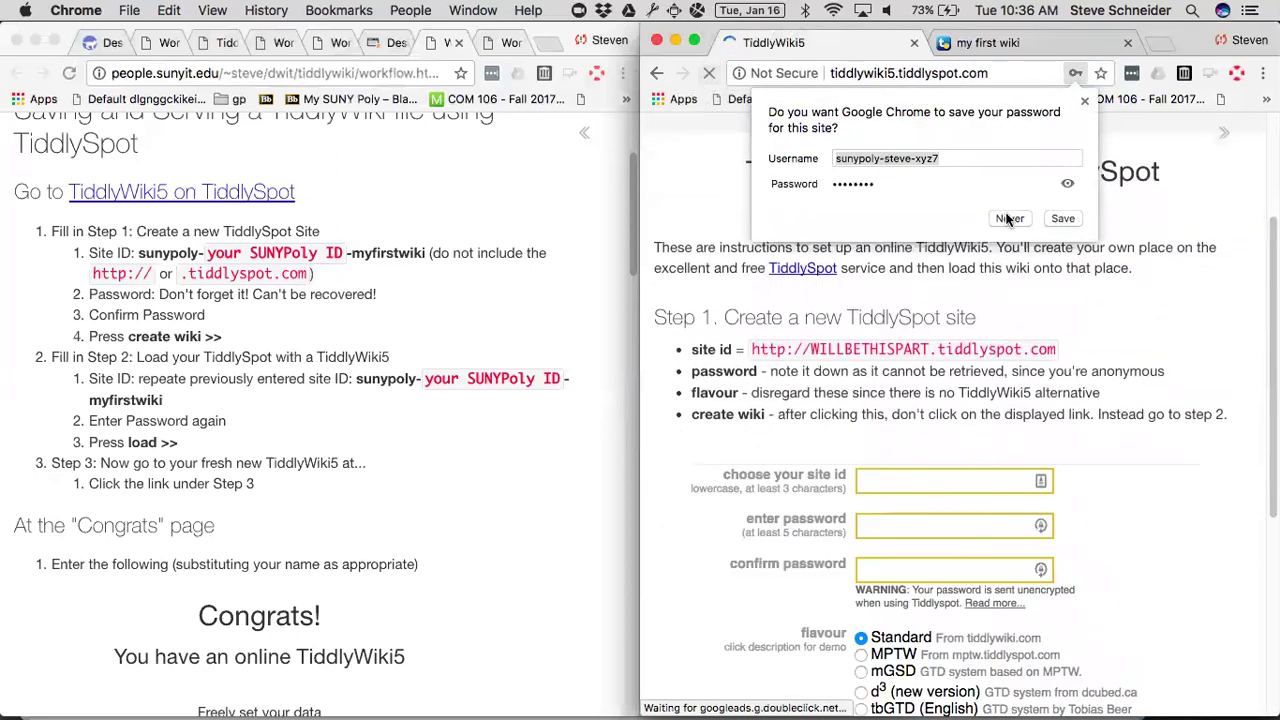
left_click(1008, 219)
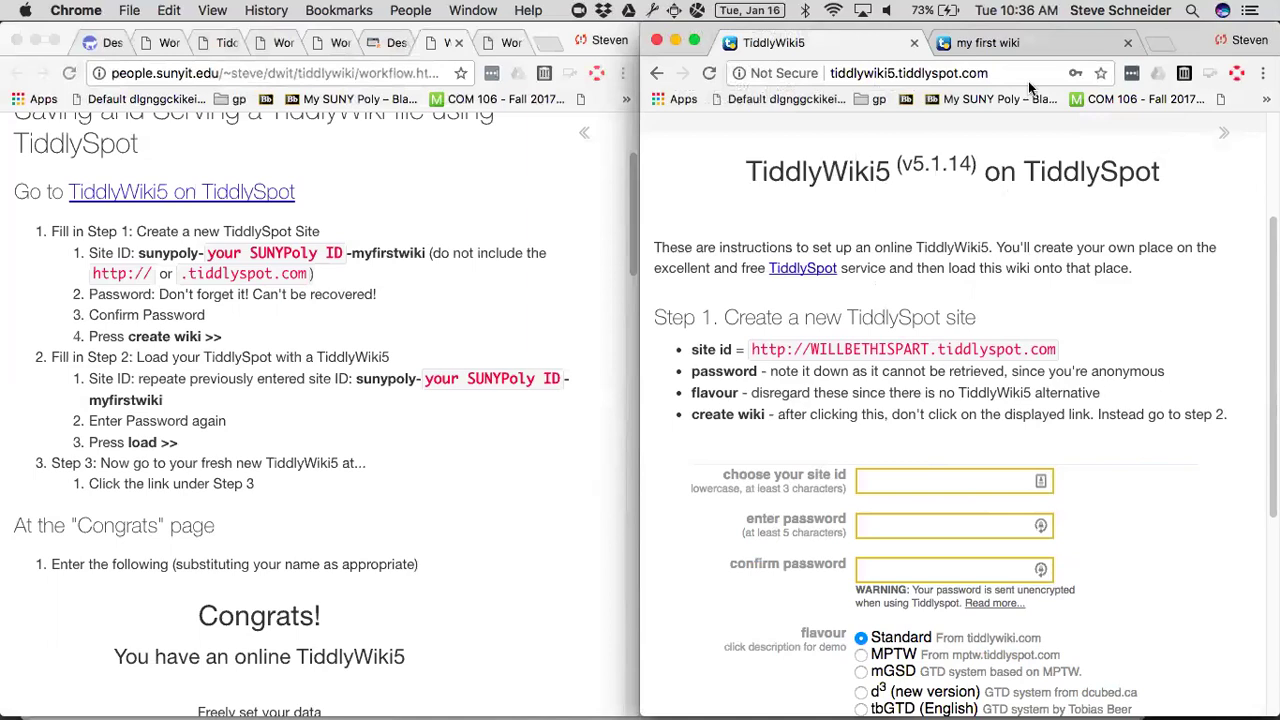
Return to "my first wiki" and open its control panel, following step 2 of the Congrats page instructions
left_click(1041, 42)
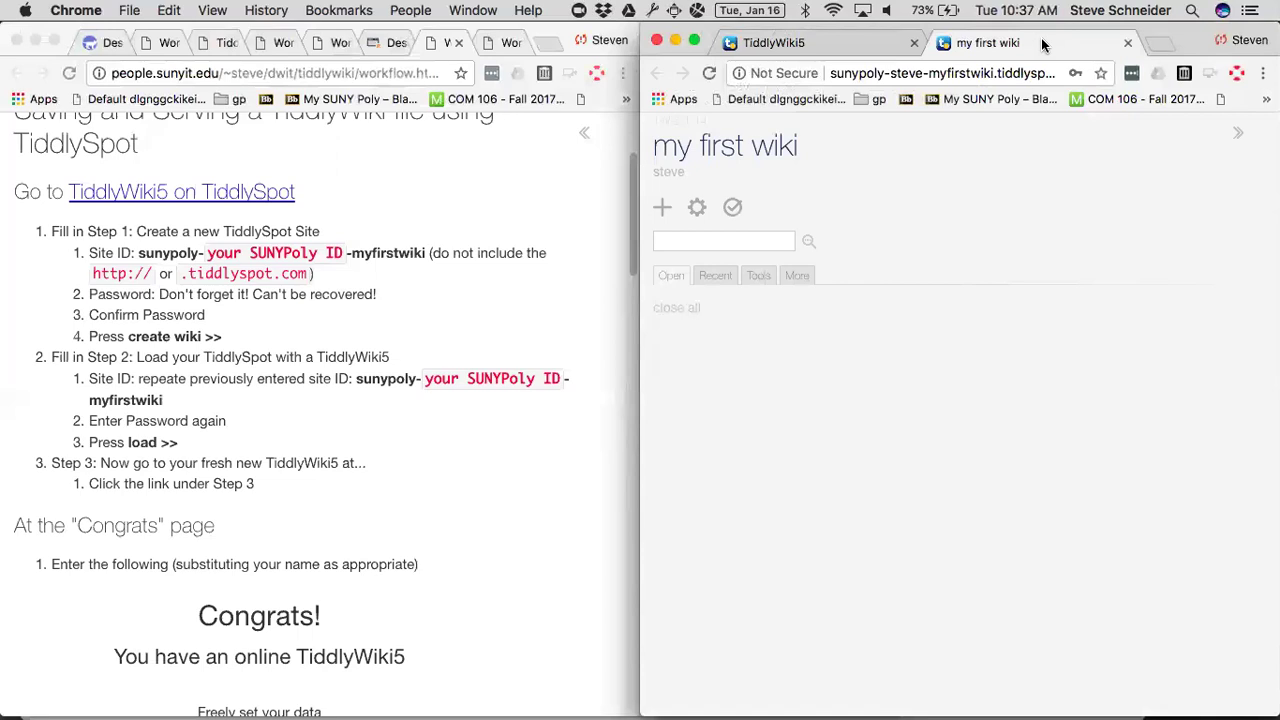
scroll(489, 472, "down", 10)
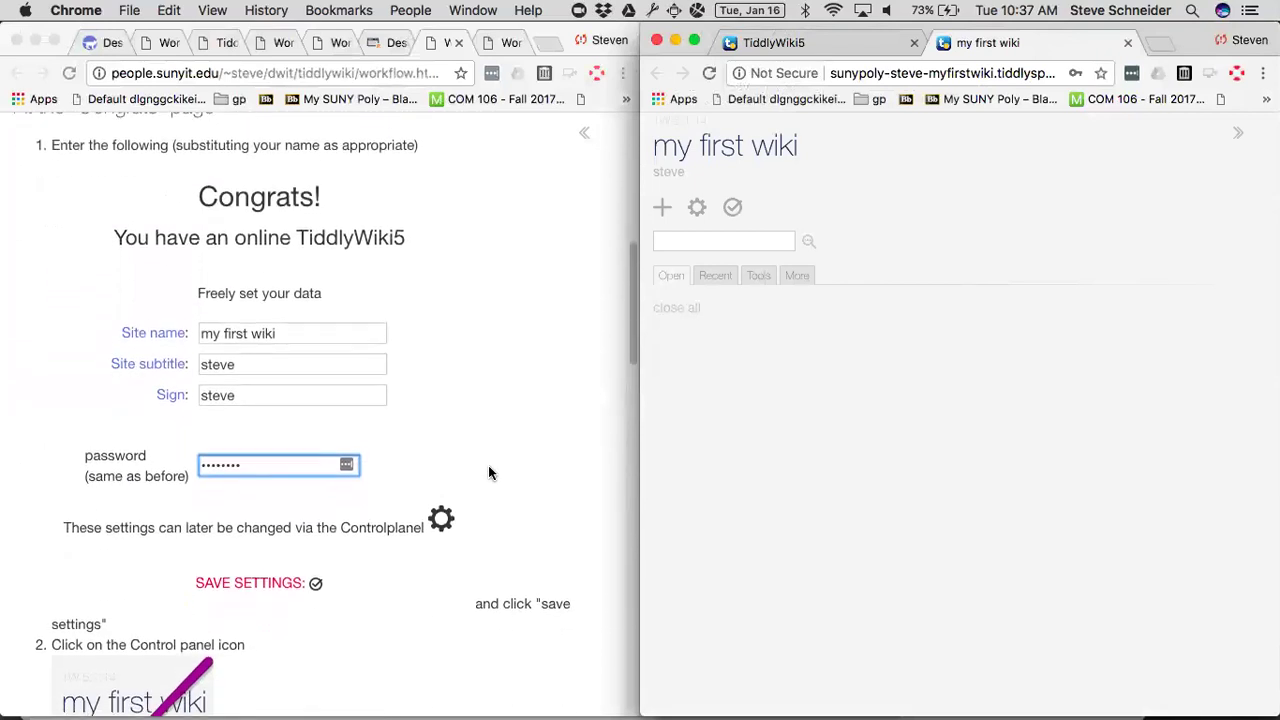
scroll(489, 472, "down", 7)
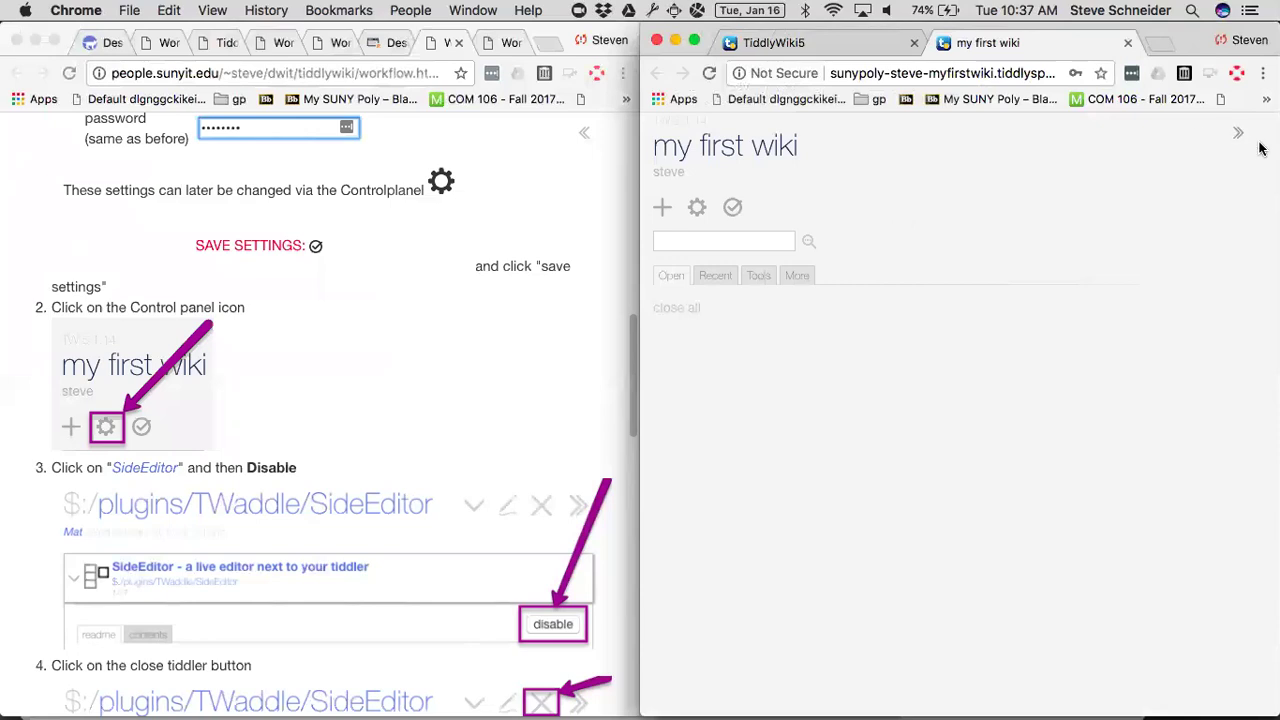
left_click(698, 208)
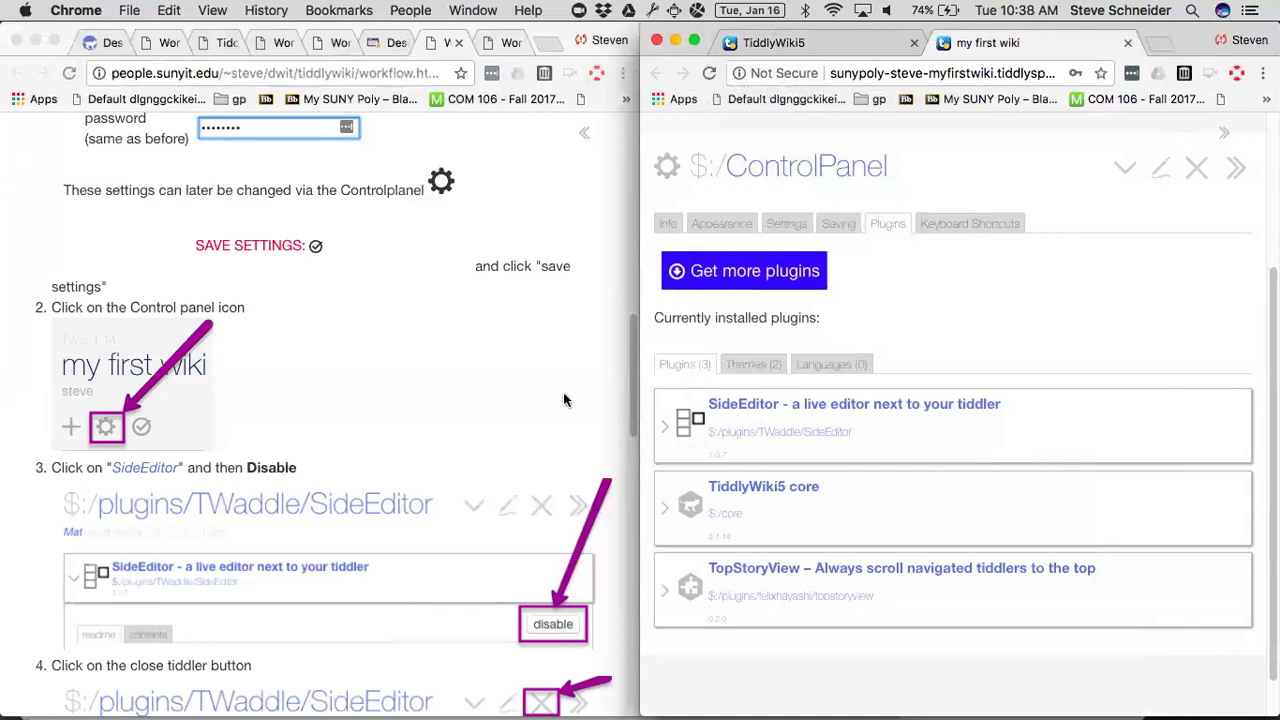
Disable the SideEditor plugin in "my first wiki" and close its plugin tiddler
scroll(318, 400, "down", 5)
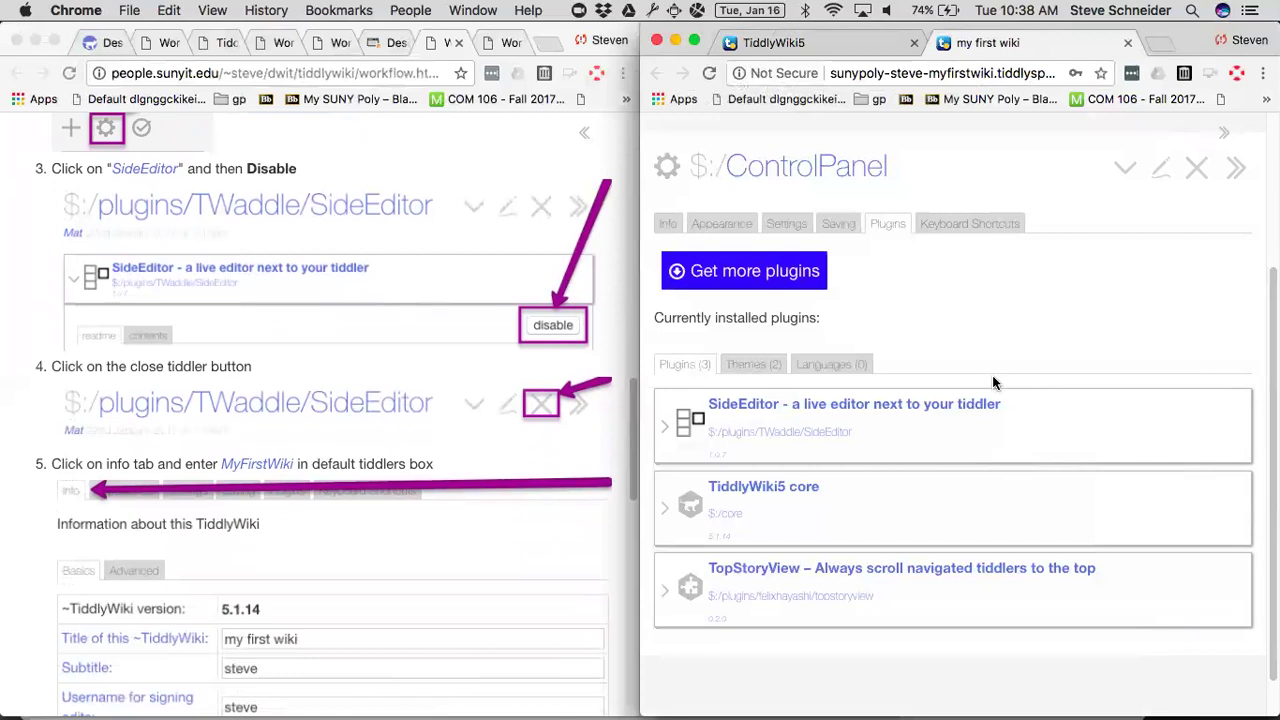
left_click(935, 408)
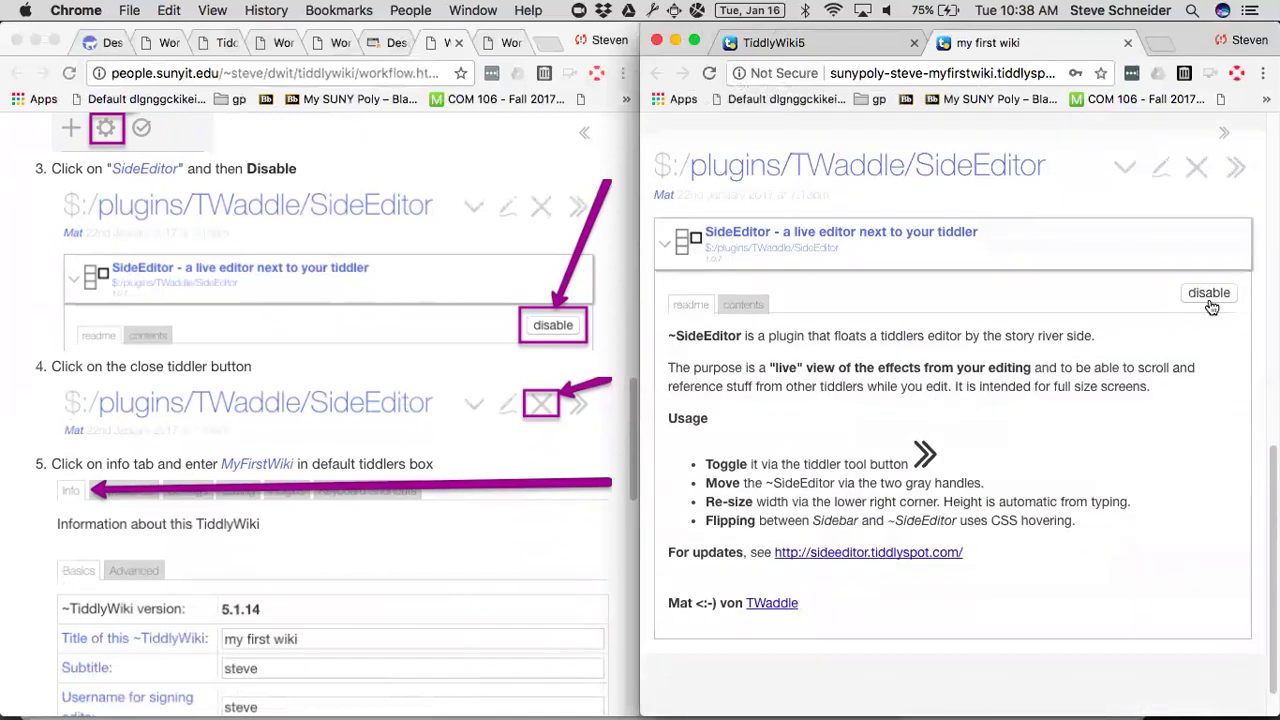
left_click(1209, 294)
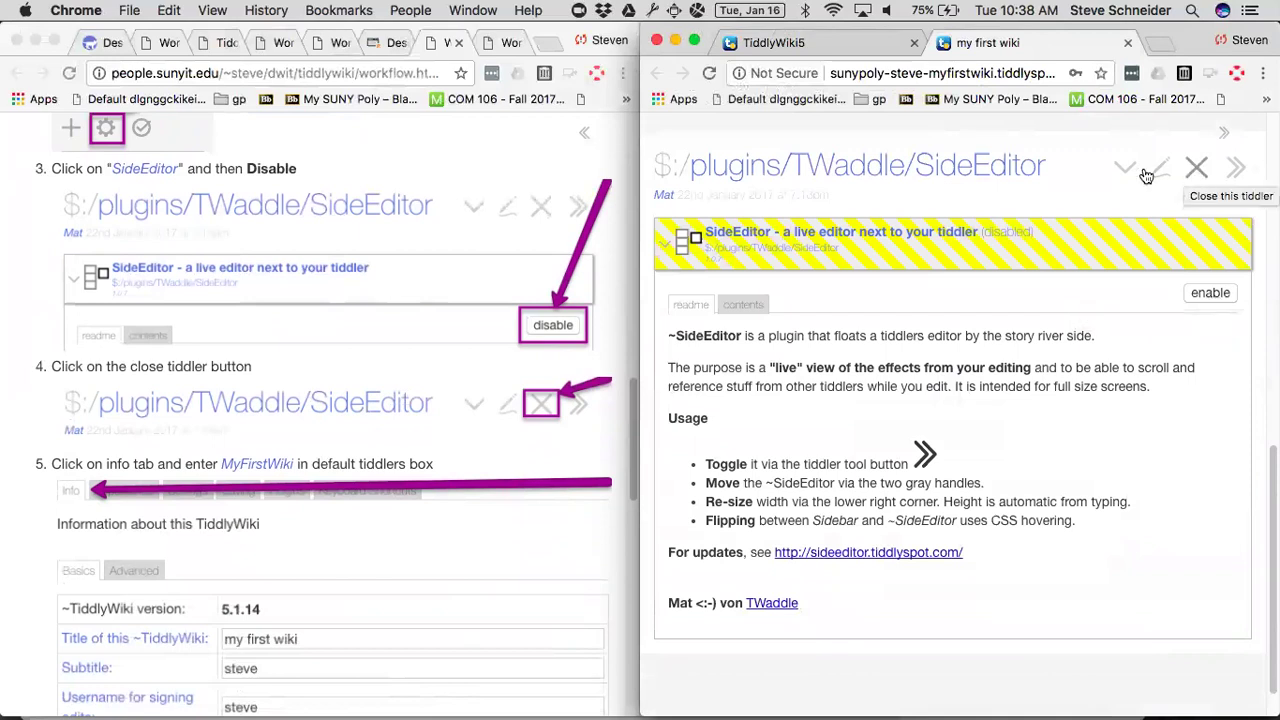
left_click(1196, 170)
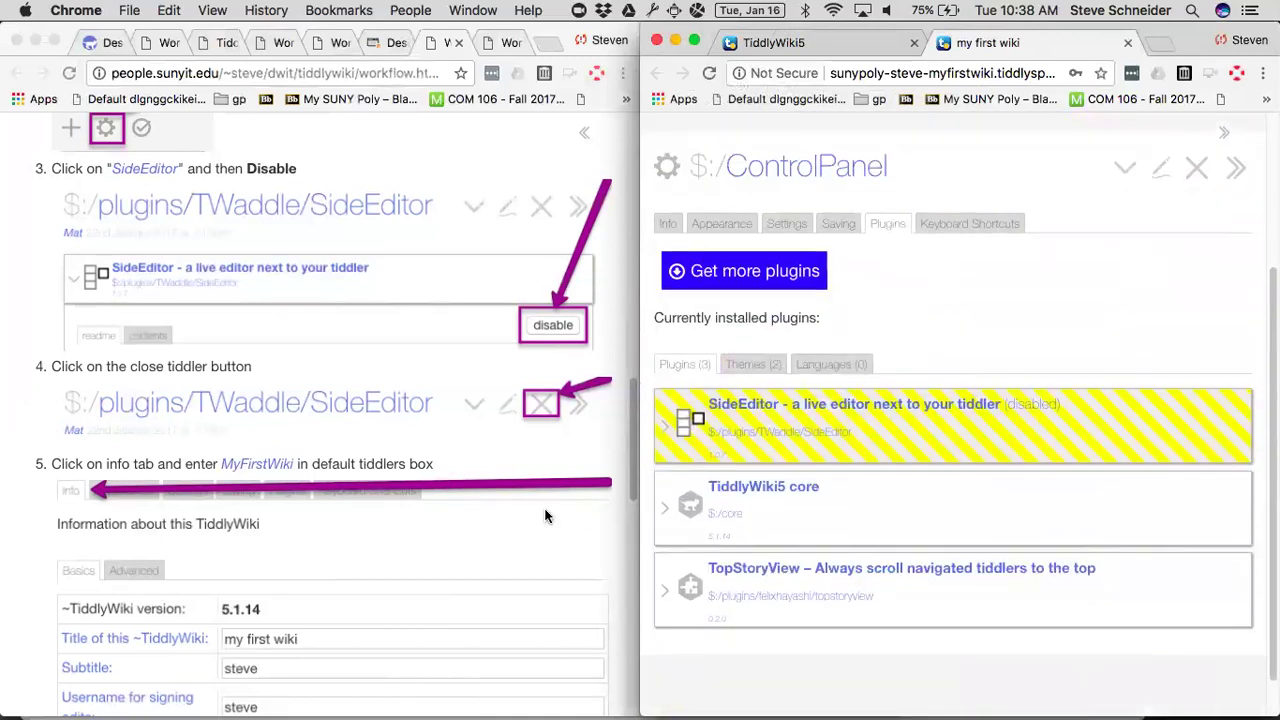
Set the default tiddlers of "my first wiki" to MyFirstWiki and close the control panel, following steps 5 and 6
scroll(545, 516, "down", 3)
scroll(545, 516, "down", 2)
scroll(545, 516, "up", 1)
scroll(545, 516, "down", 1)
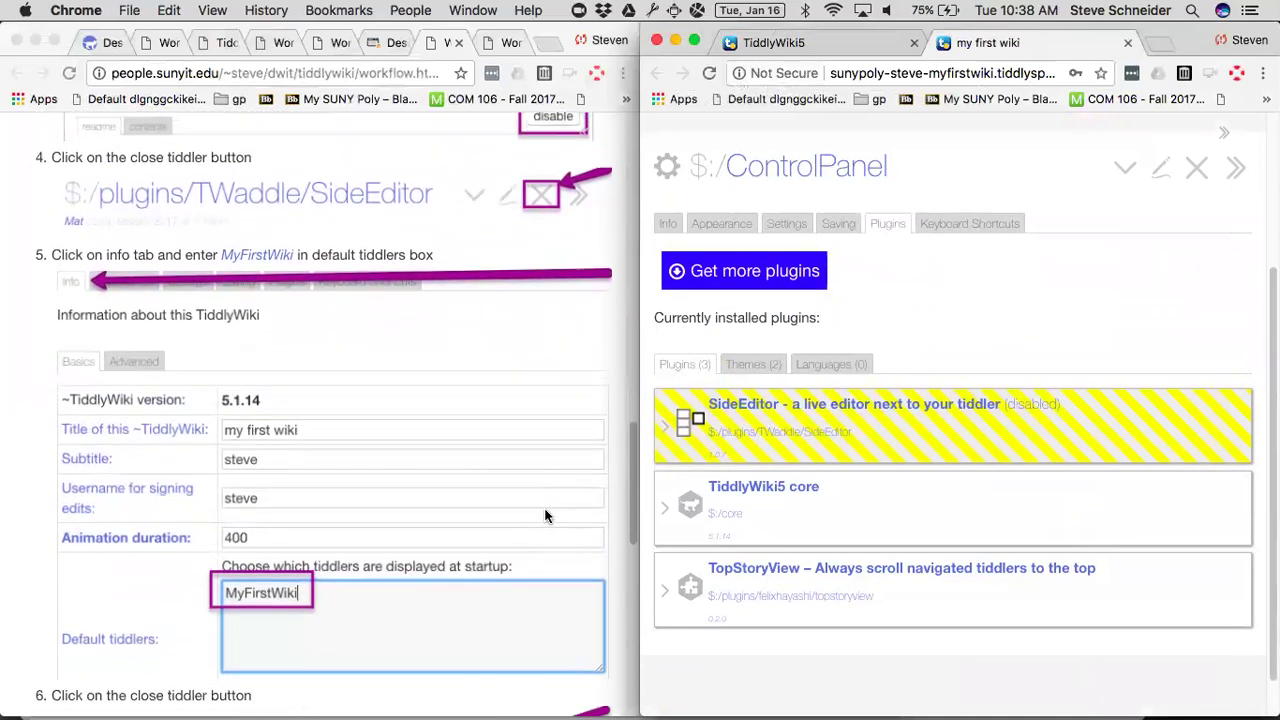
scroll(545, 516, "down", 2)
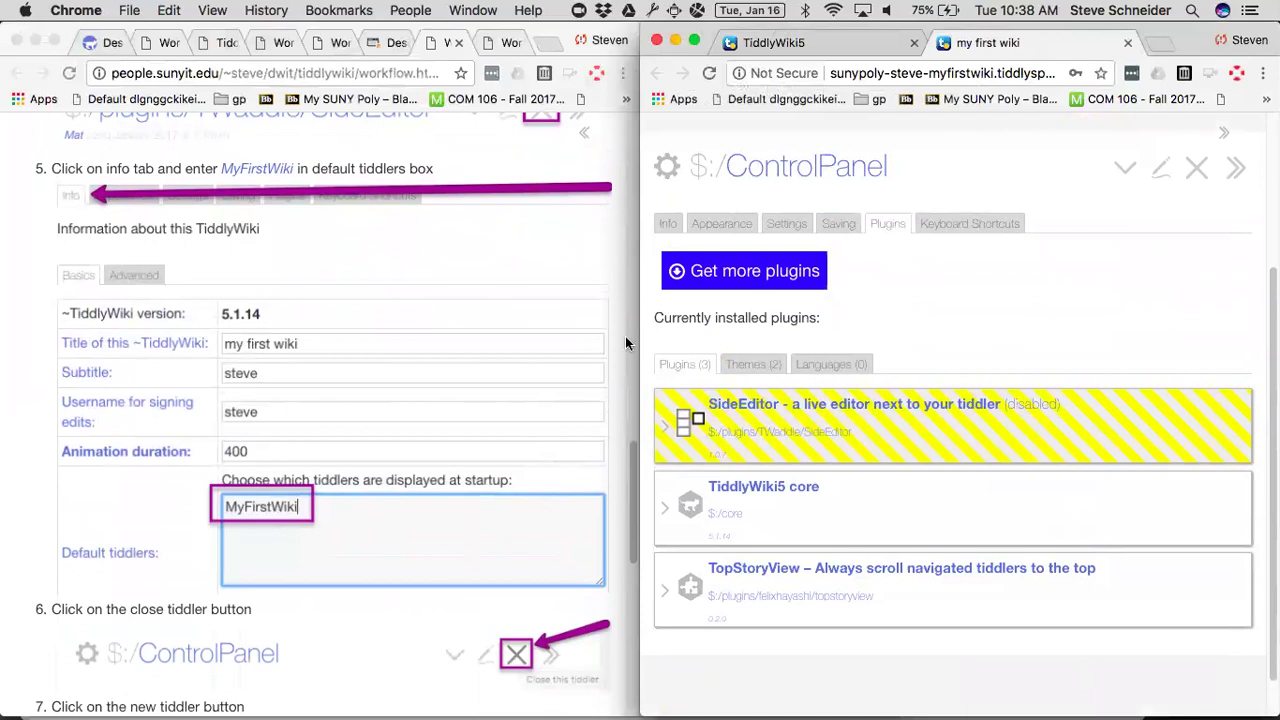
left_click(666, 224)
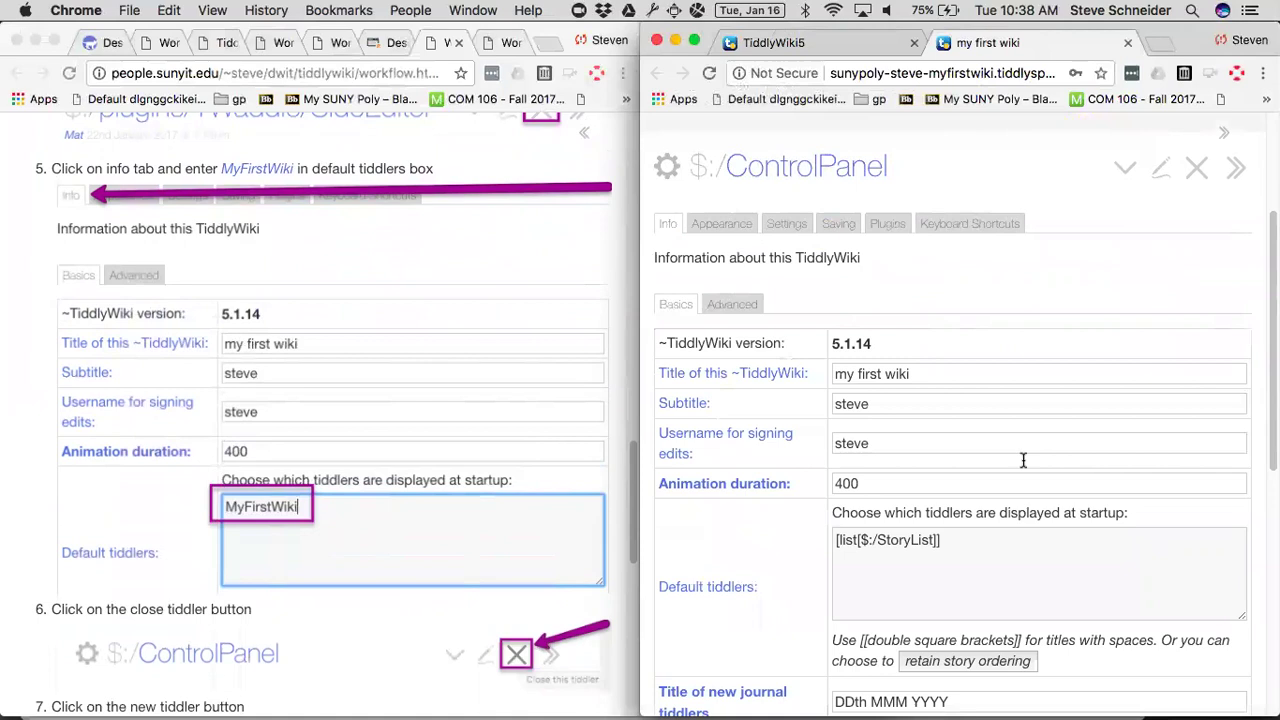
triple_click(955, 540)
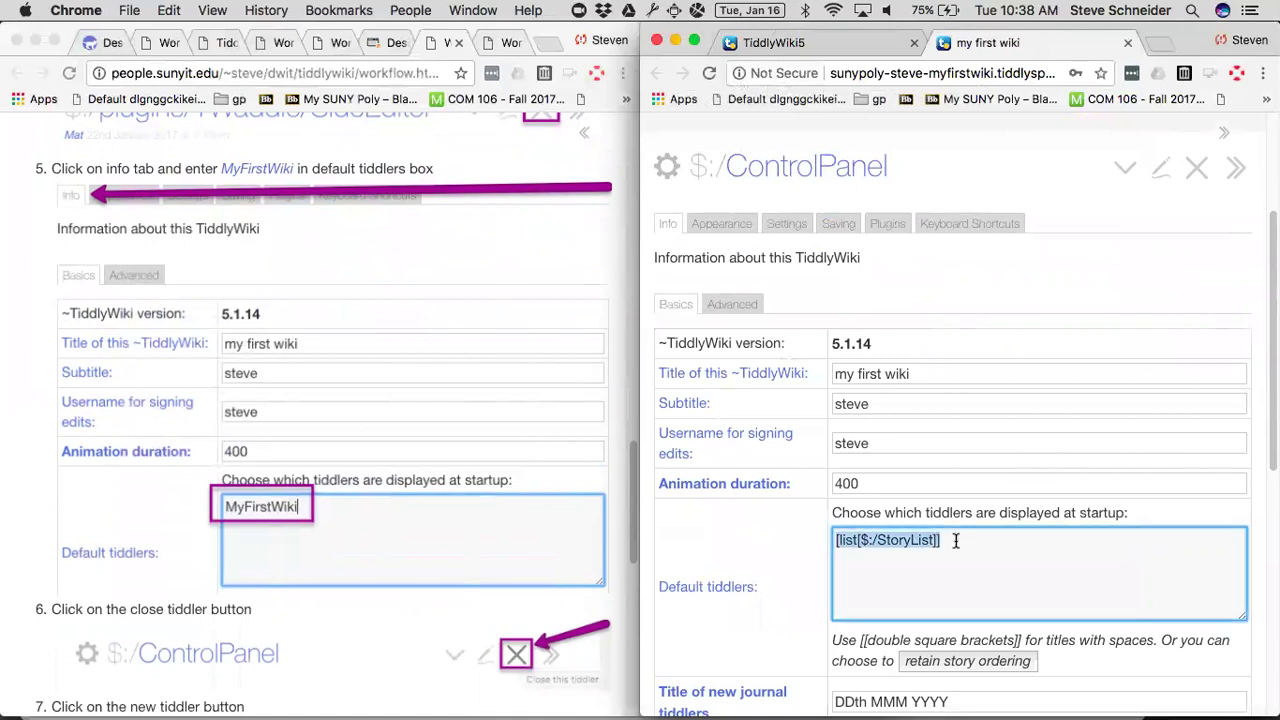
type("M")
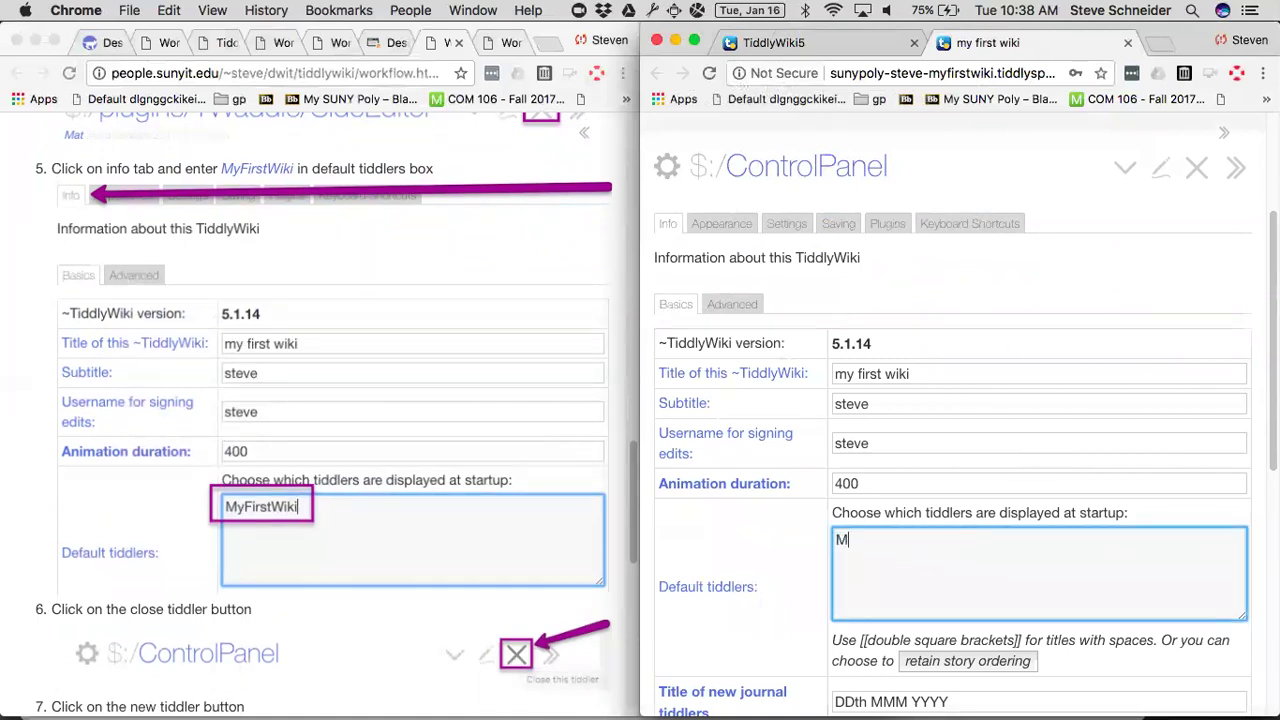
type("yFirstWiki")
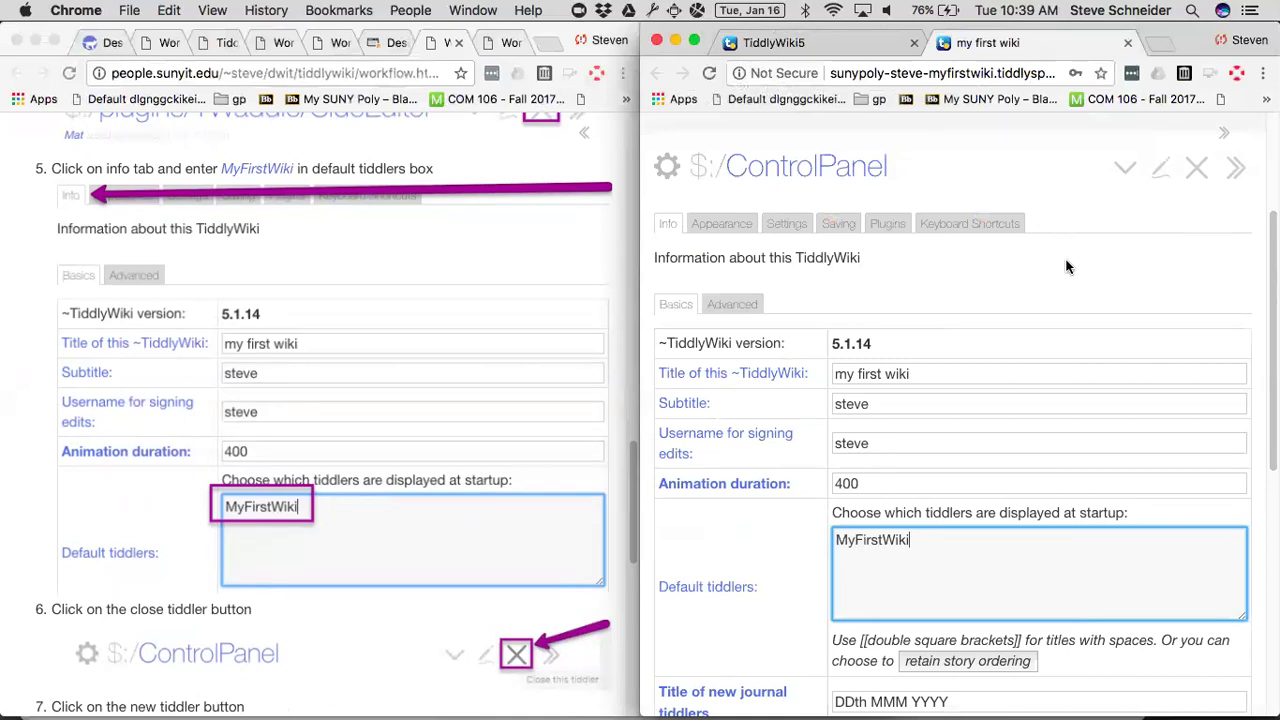
left_click(1199, 170)
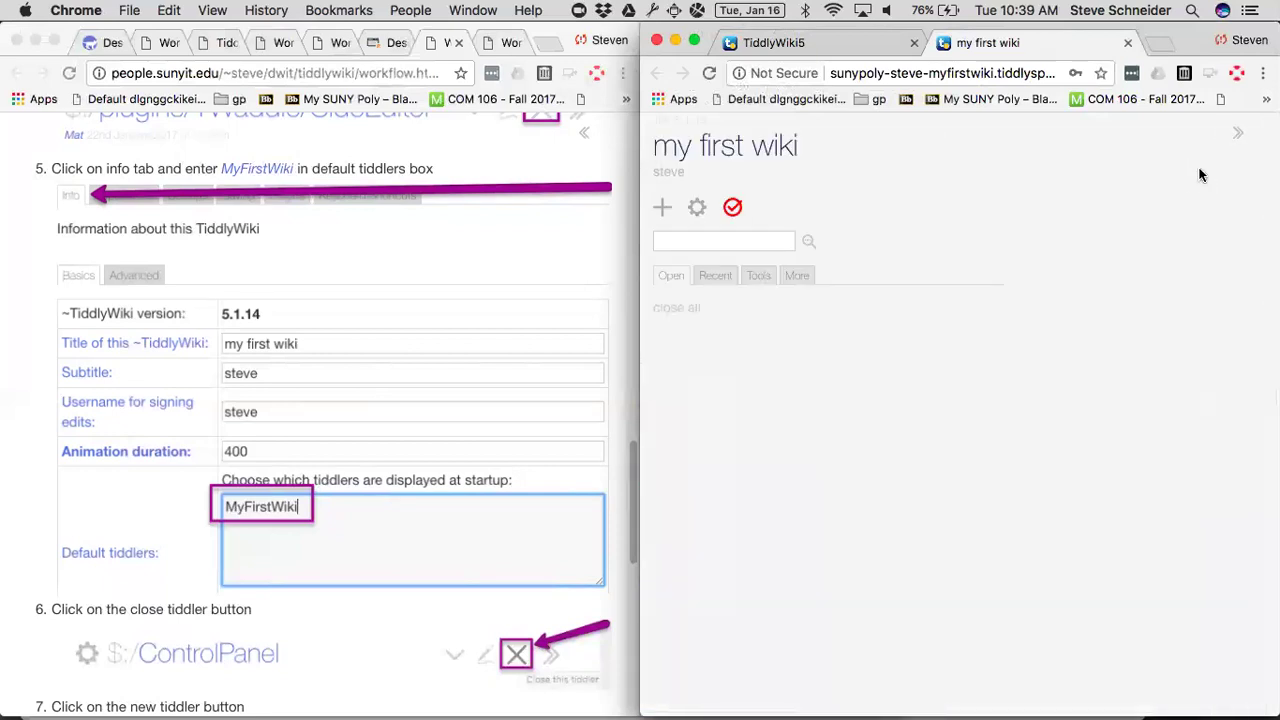
Create a new tiddler in "my first wiki" and title it MyFirstWiki, as shown in the workshop instructions
scroll(406, 595, "down", 5)
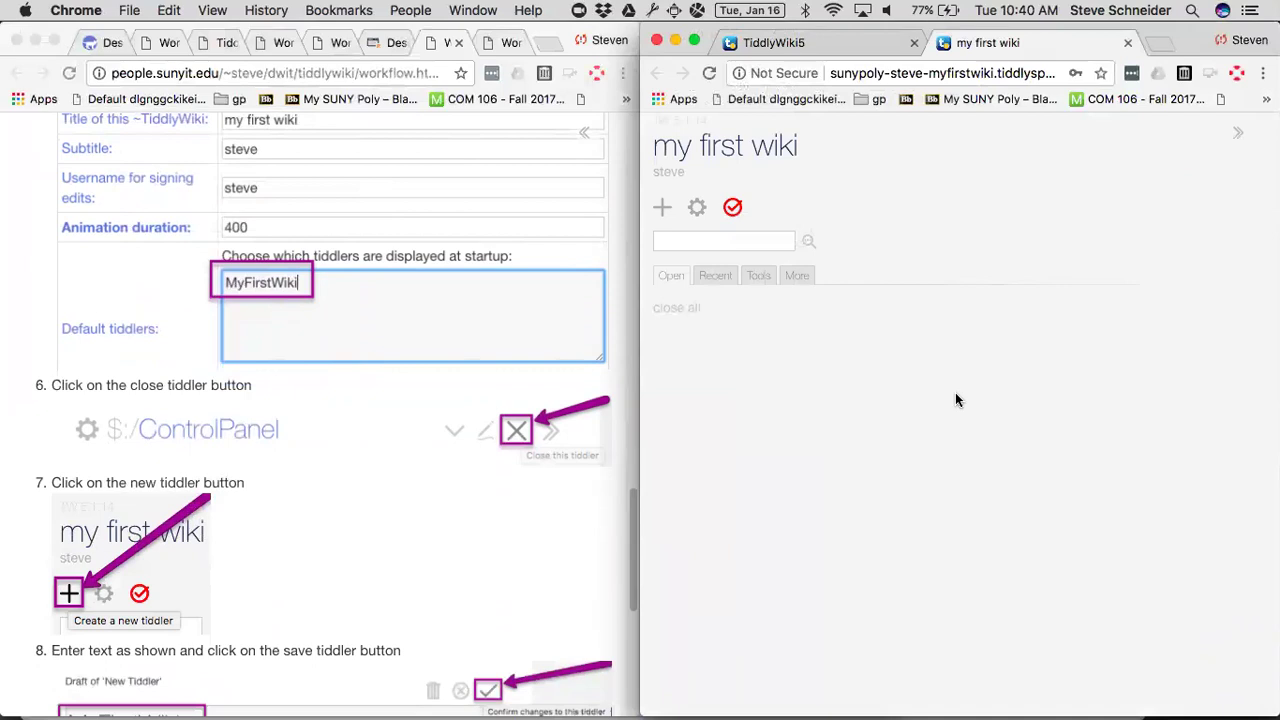
left_click(661, 214)
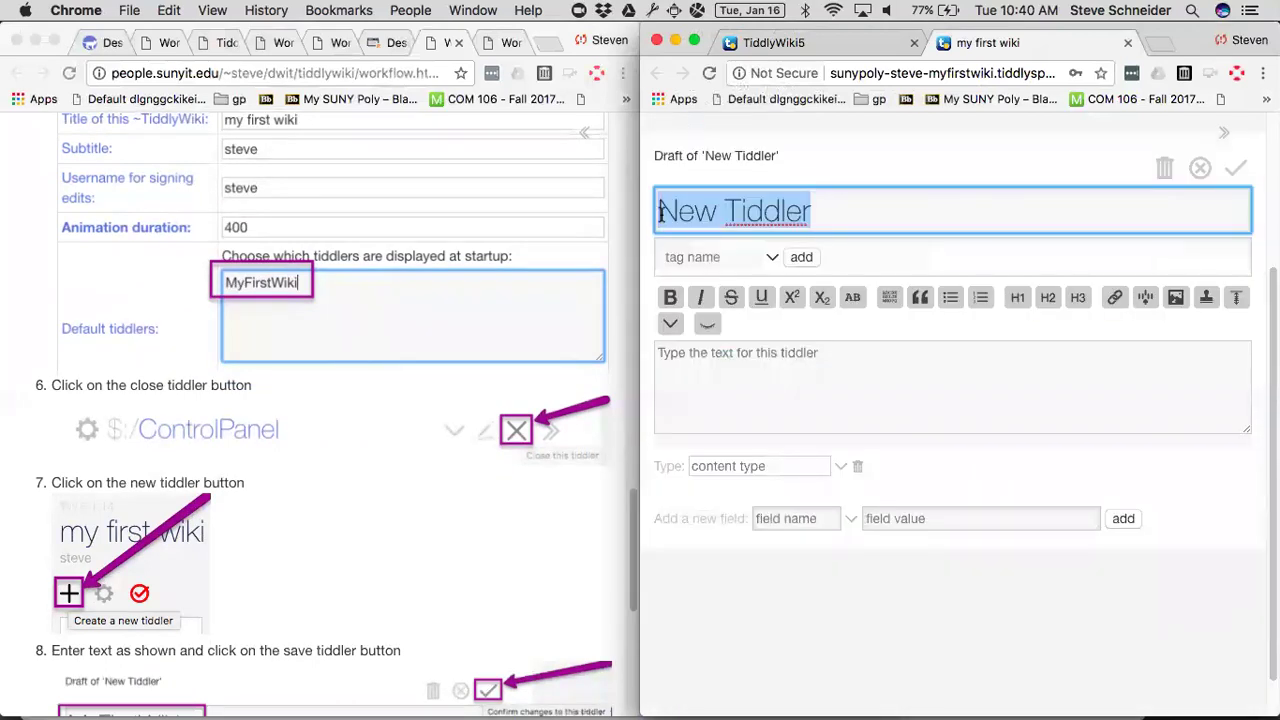
scroll(387, 506, "down", 5)
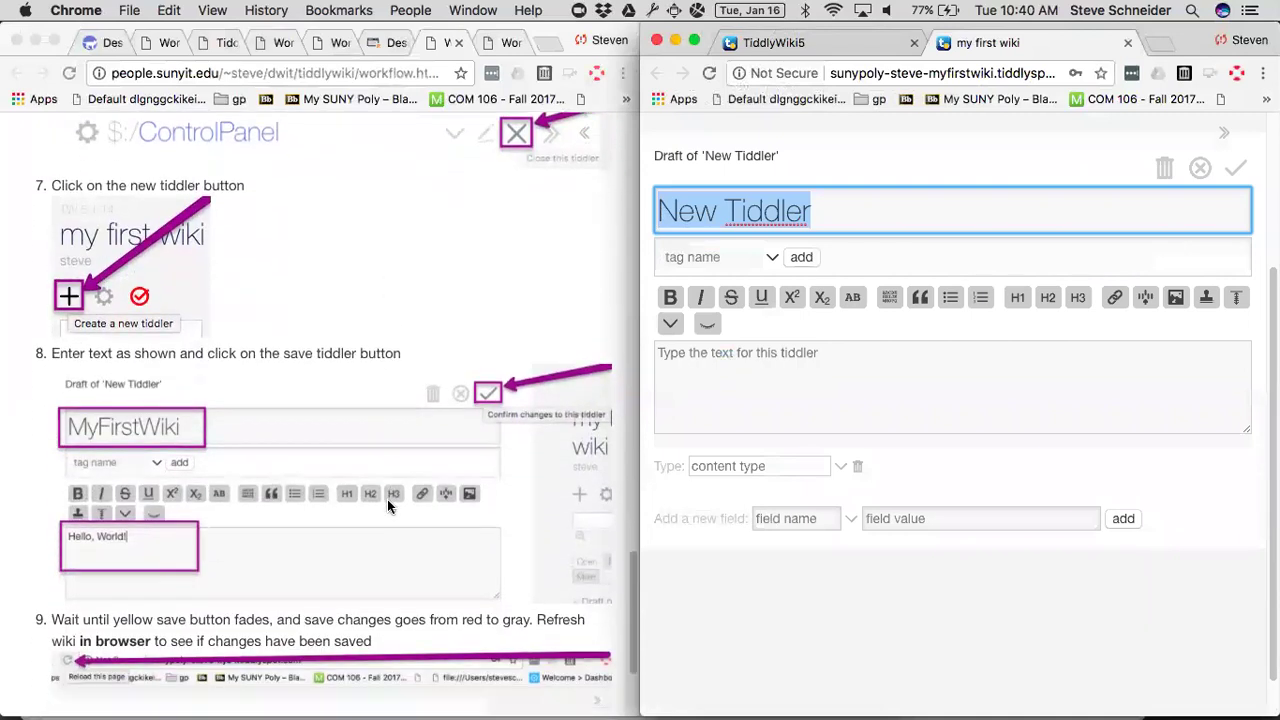
scroll(388, 506, "down", 1)
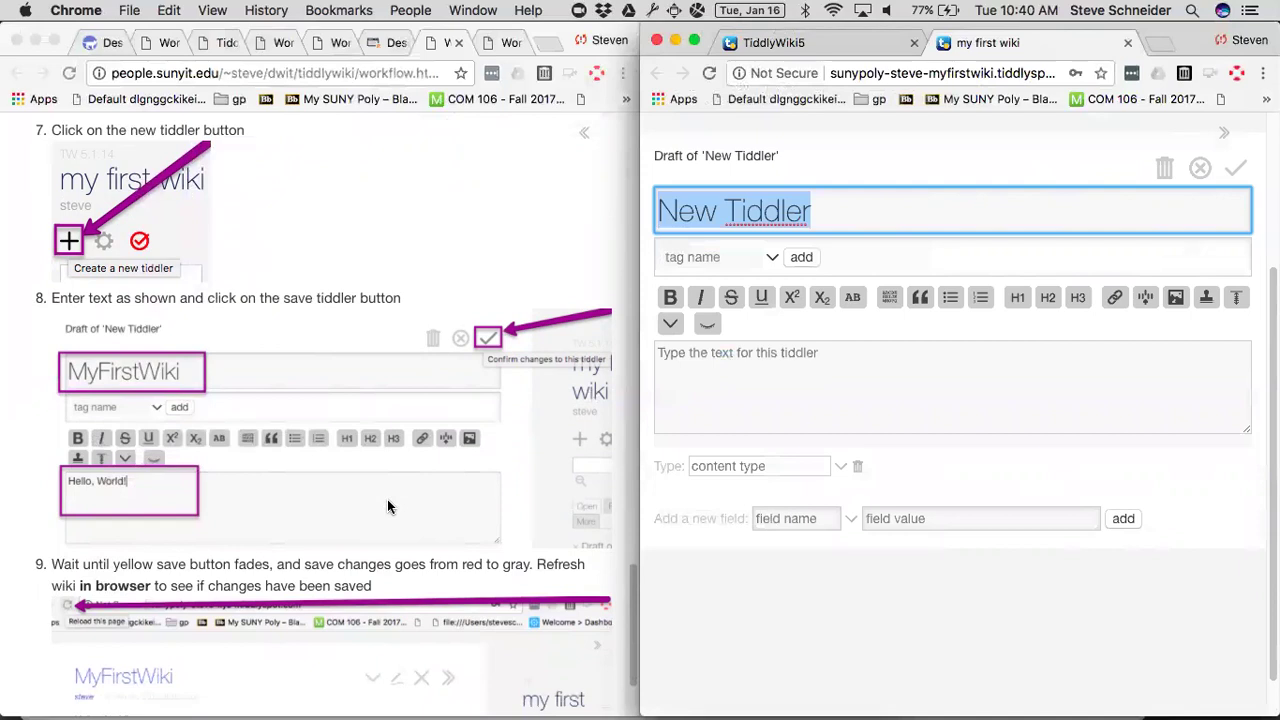
type("My")
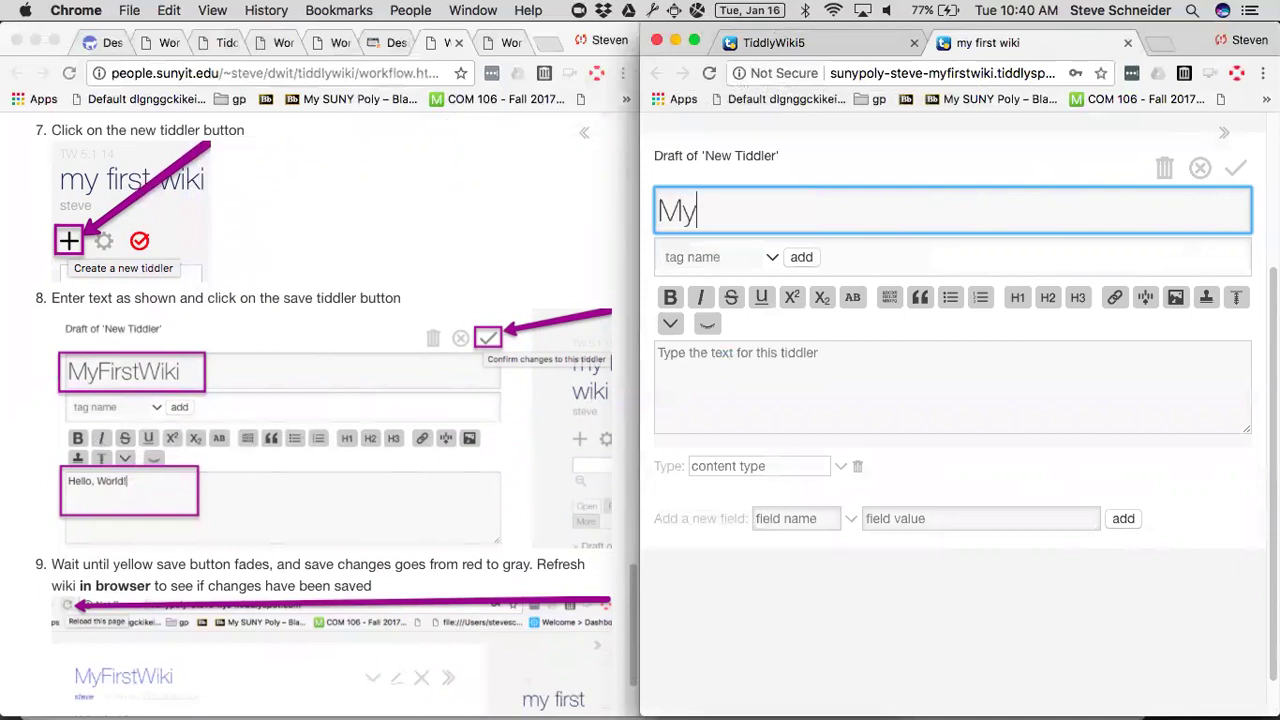
type("FirstWiki")
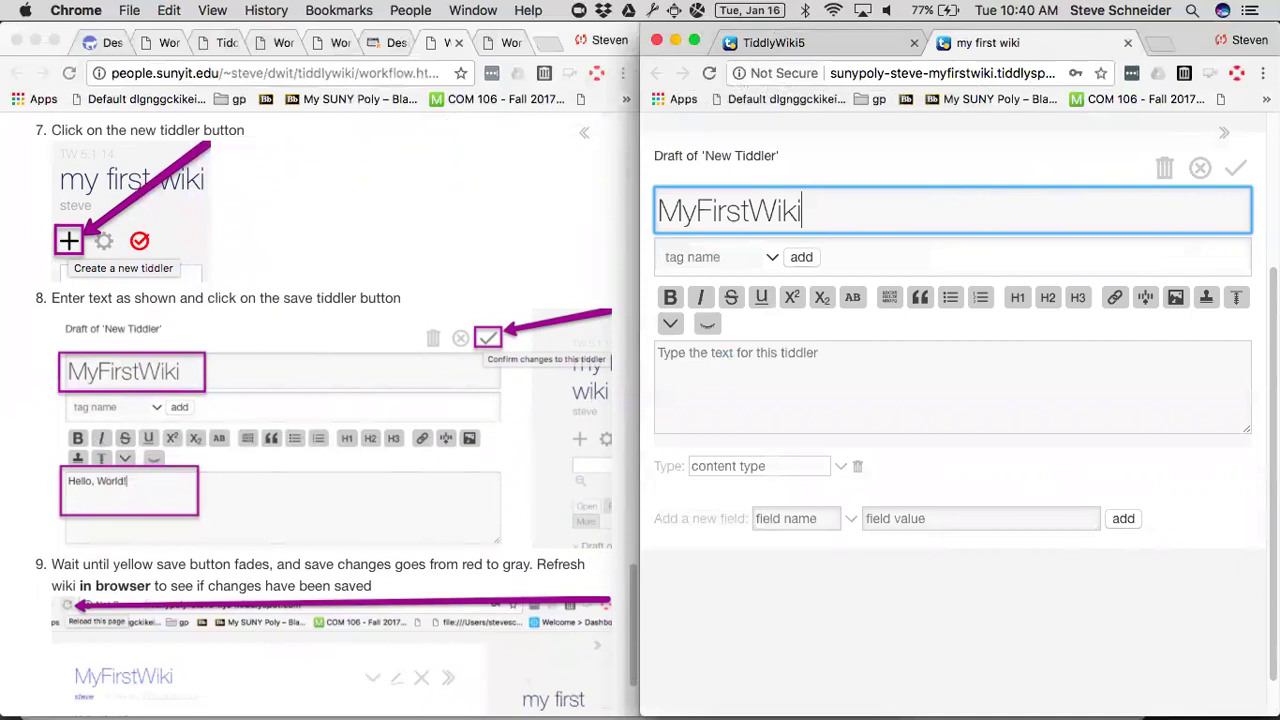
Enter "Hello, World!" as the tiddler's text and confirm the changes to the tiddler
left_click(850, 344)
type("Hello")
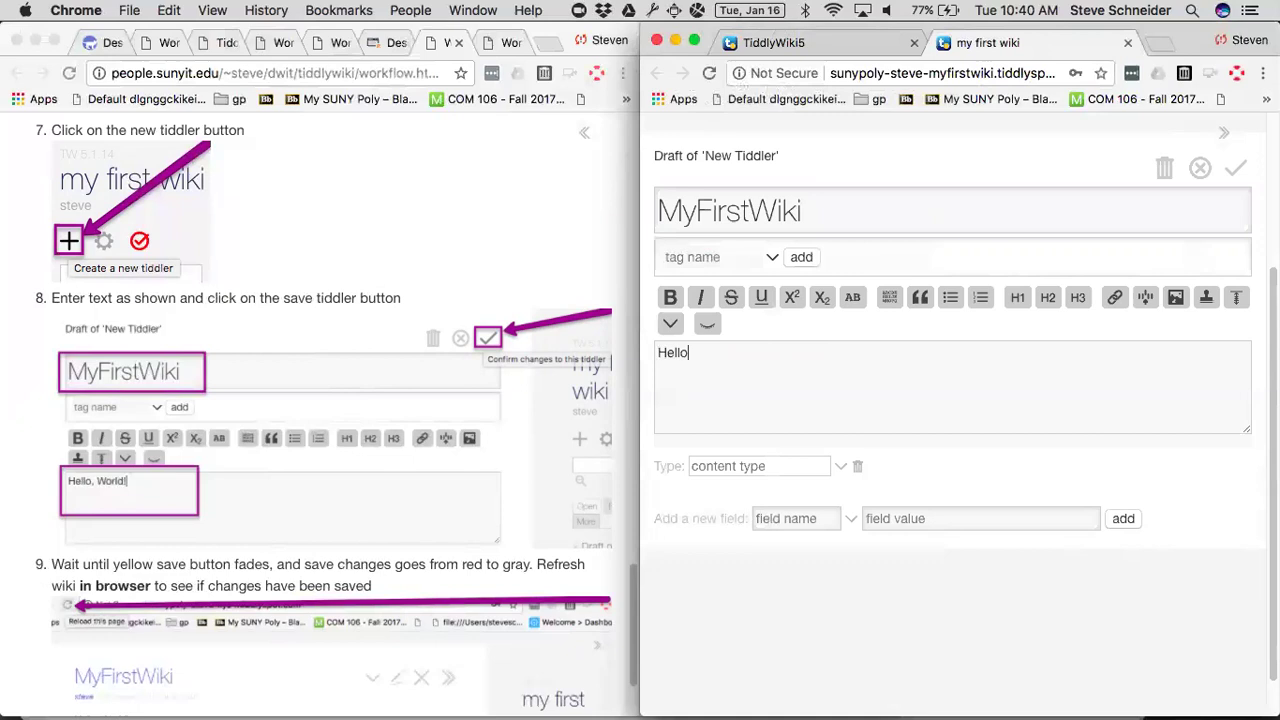
type(", World!")
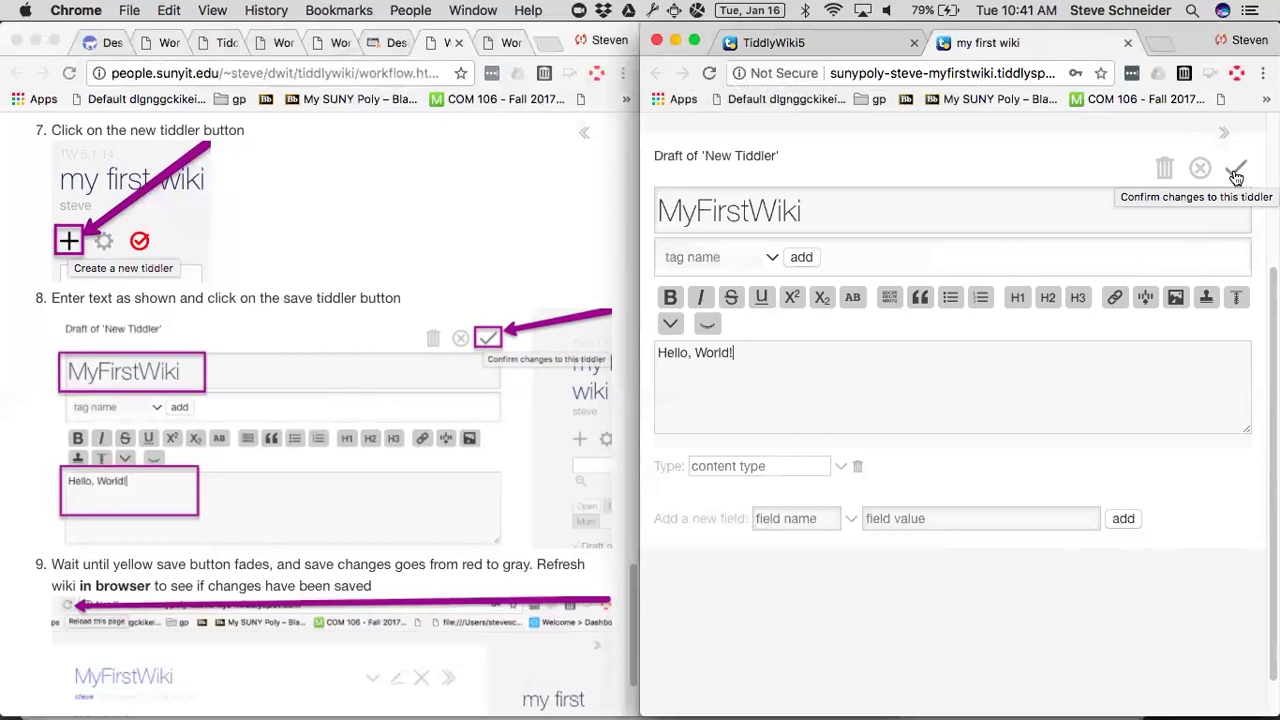
left_click(1236, 174)
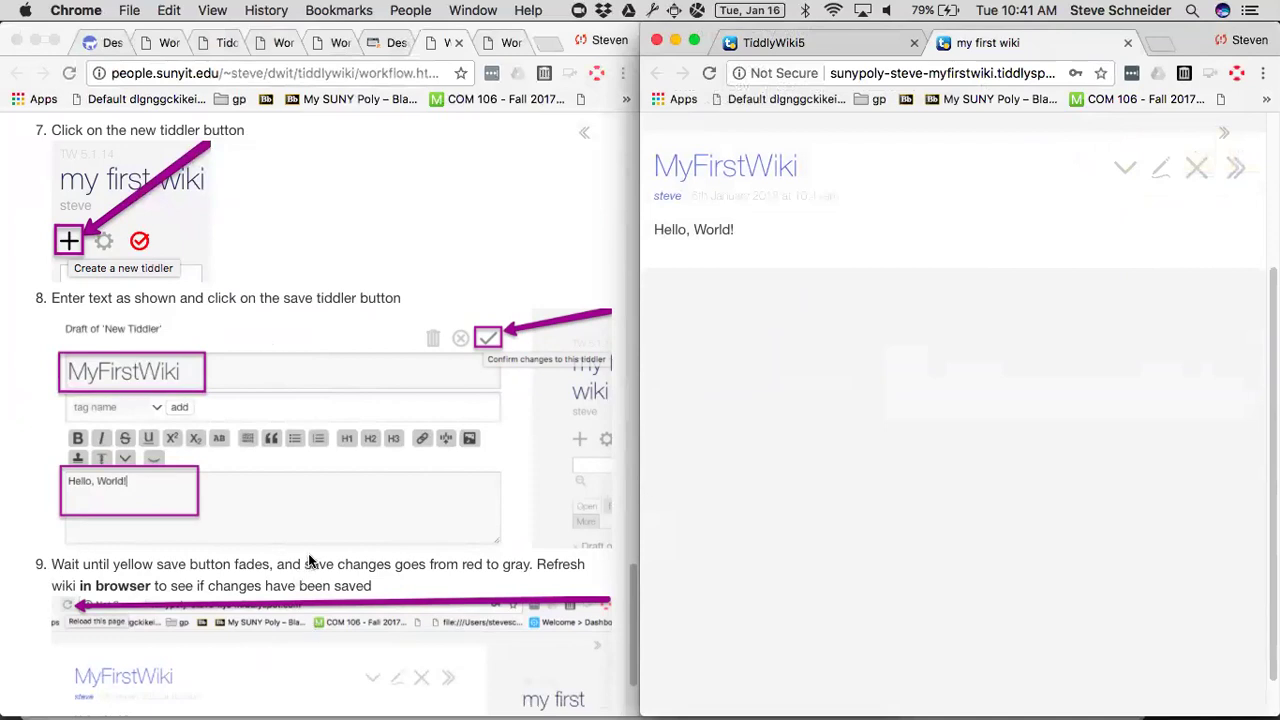
Reload "my first wiki" in the browser to check whether the changes are saved, and select its web address
left_click(709, 75)
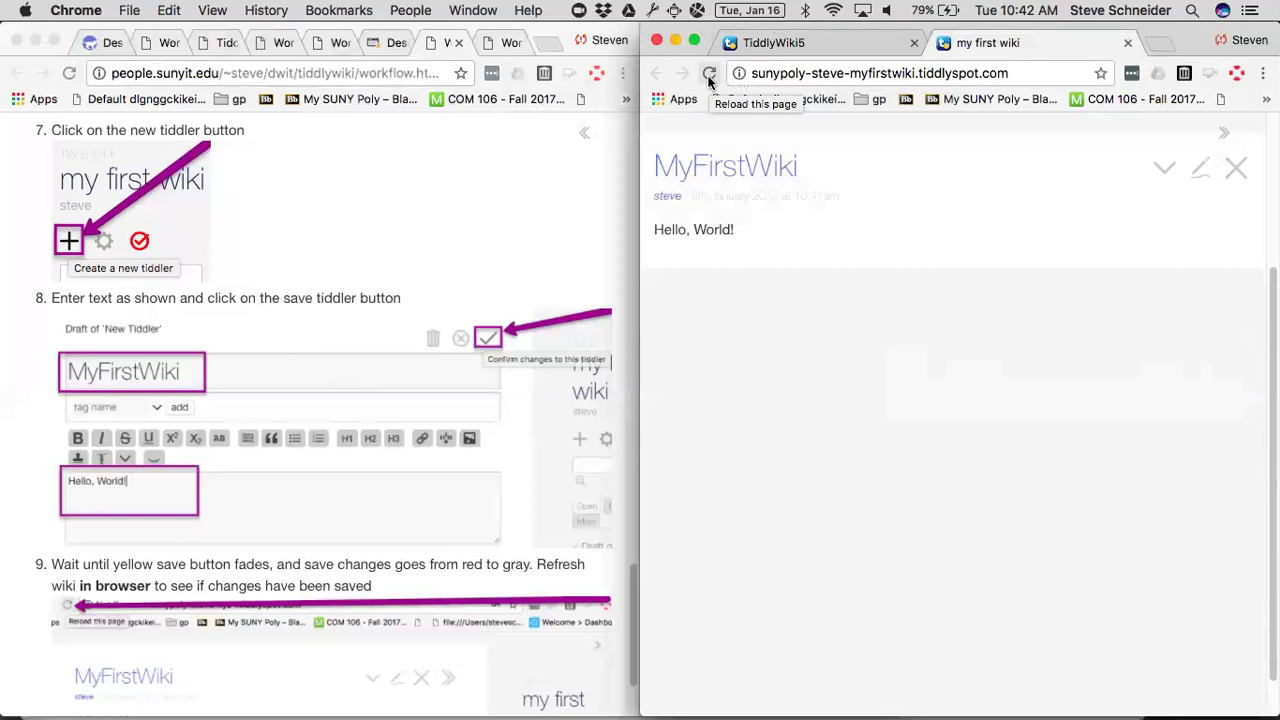
left_click(708, 76)
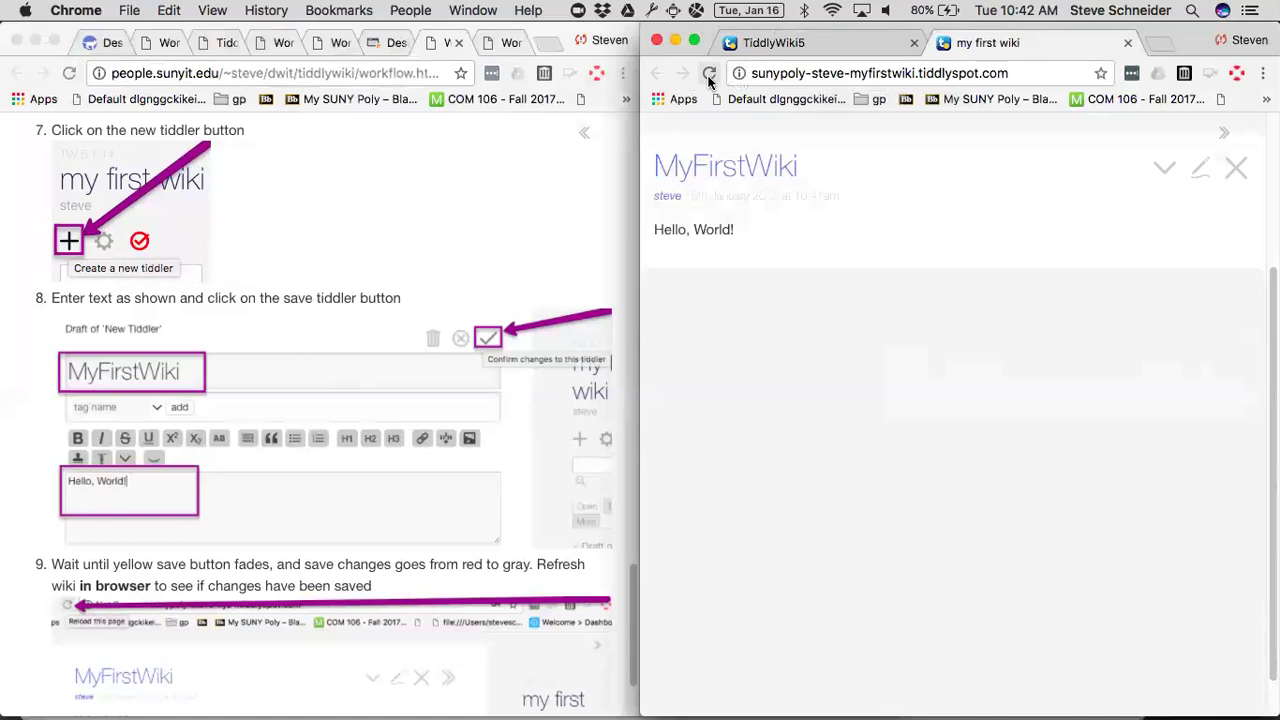
left_click(983, 70)
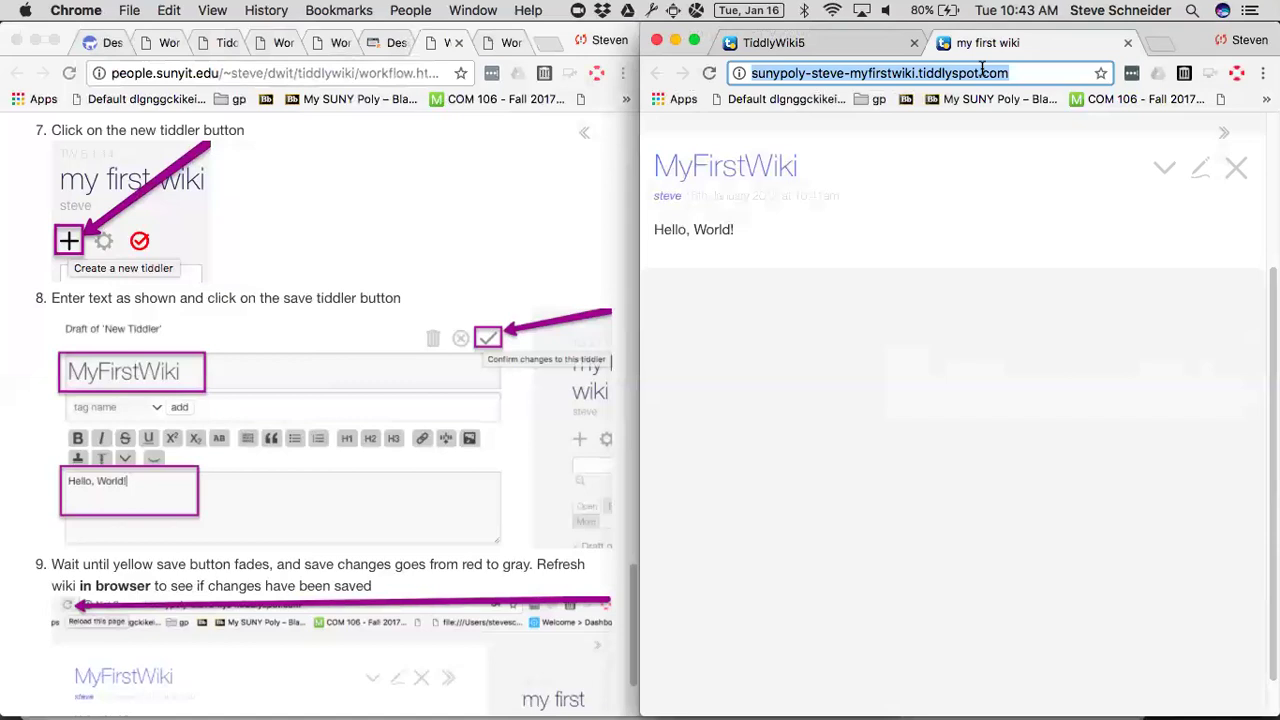
Open tiddlywiki.com in a new browser tab
key("super+t")
type("tiddlywiki.com")
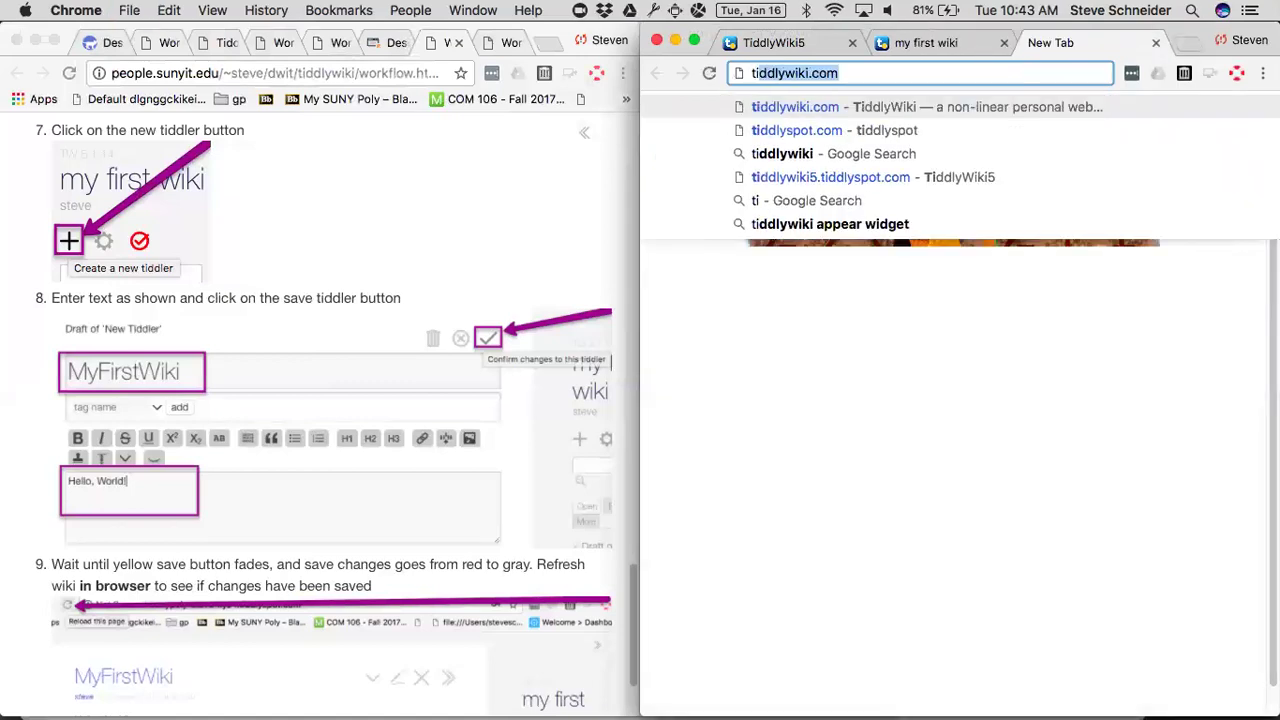
key("Return")
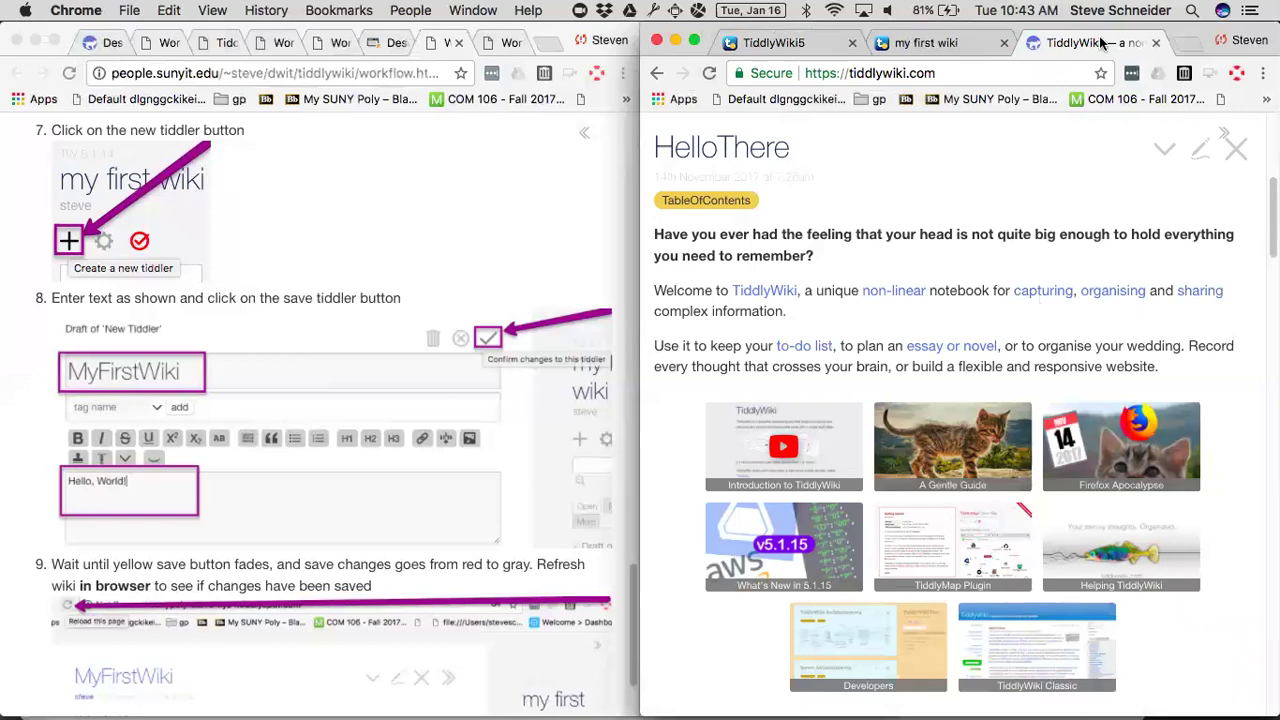
Return to "my first wiki", enlarge its browser window to the full screen width and show the wiki's sidebar
left_click(976, 43)
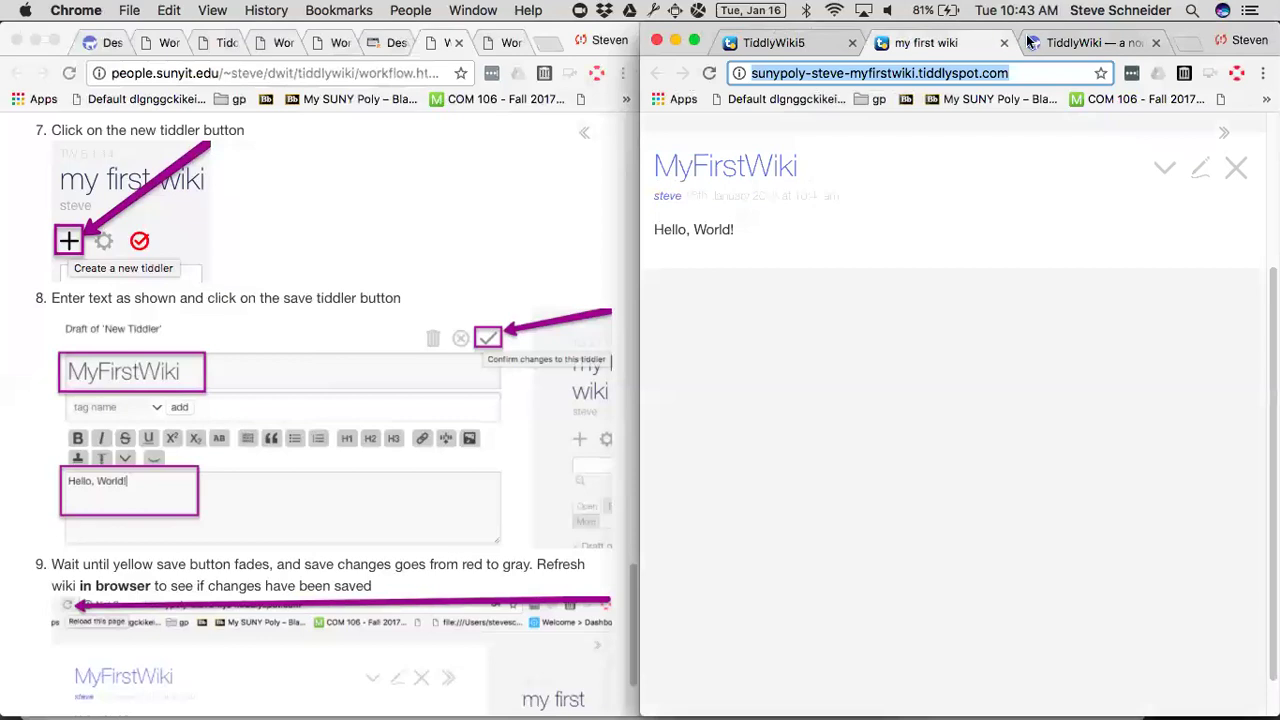
scroll(1228, 136, "down", 1)
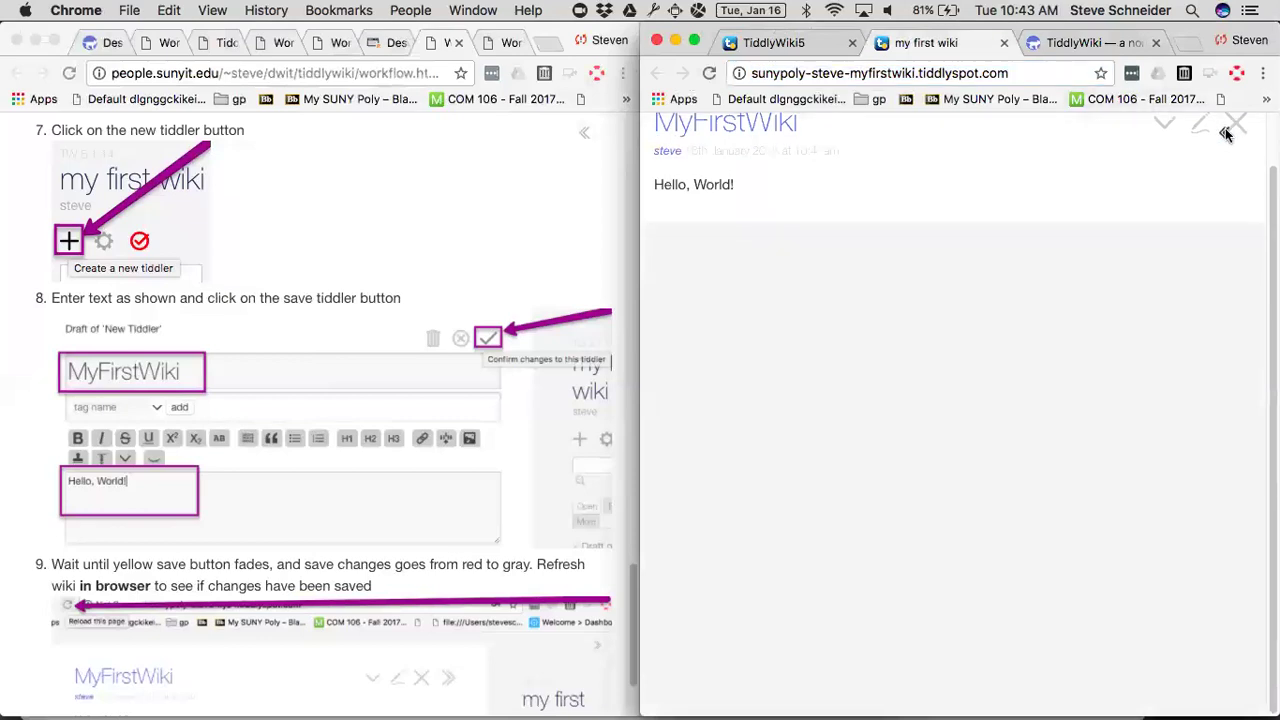
scroll(1176, 268, "up", 1)
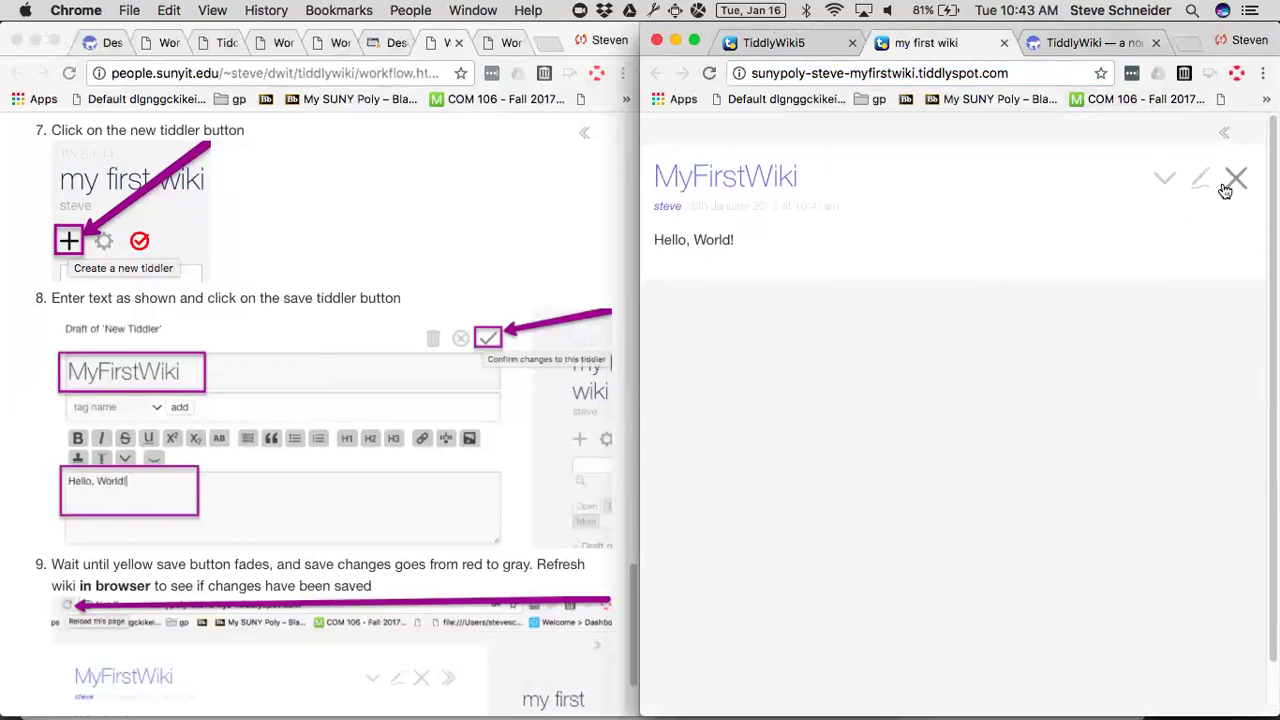
key("super+alt+f")
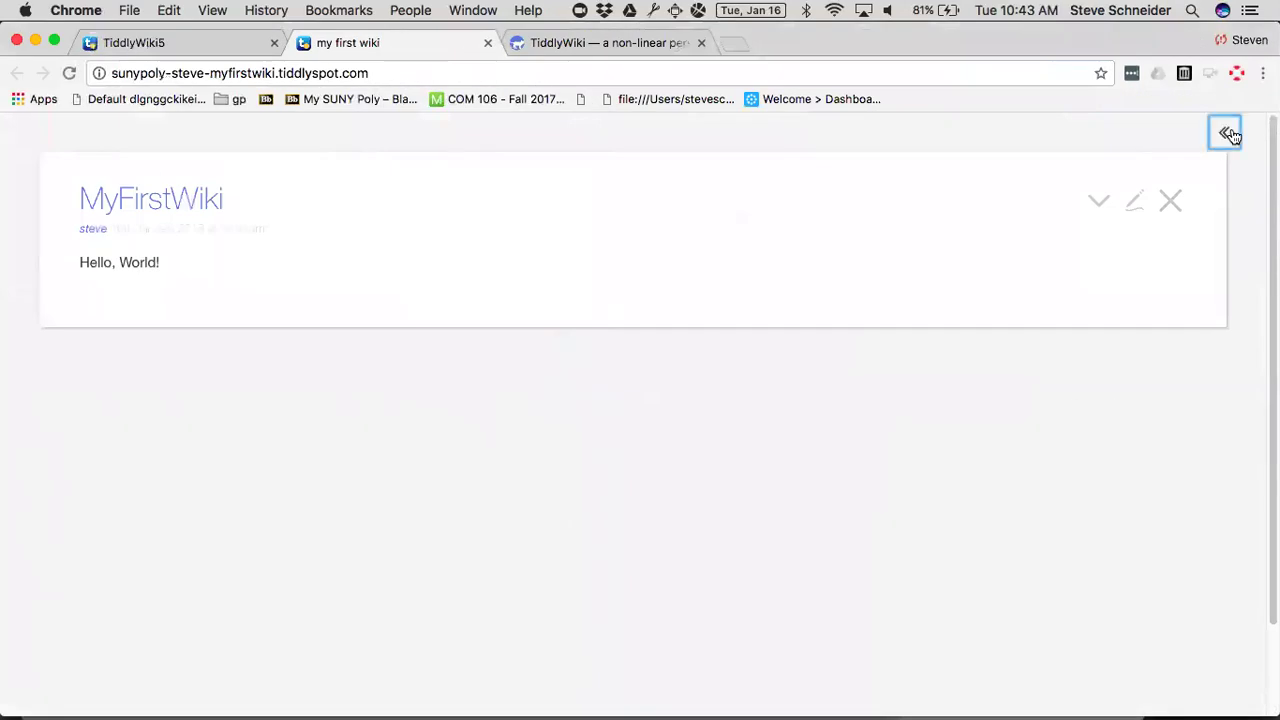
left_click(1227, 133)
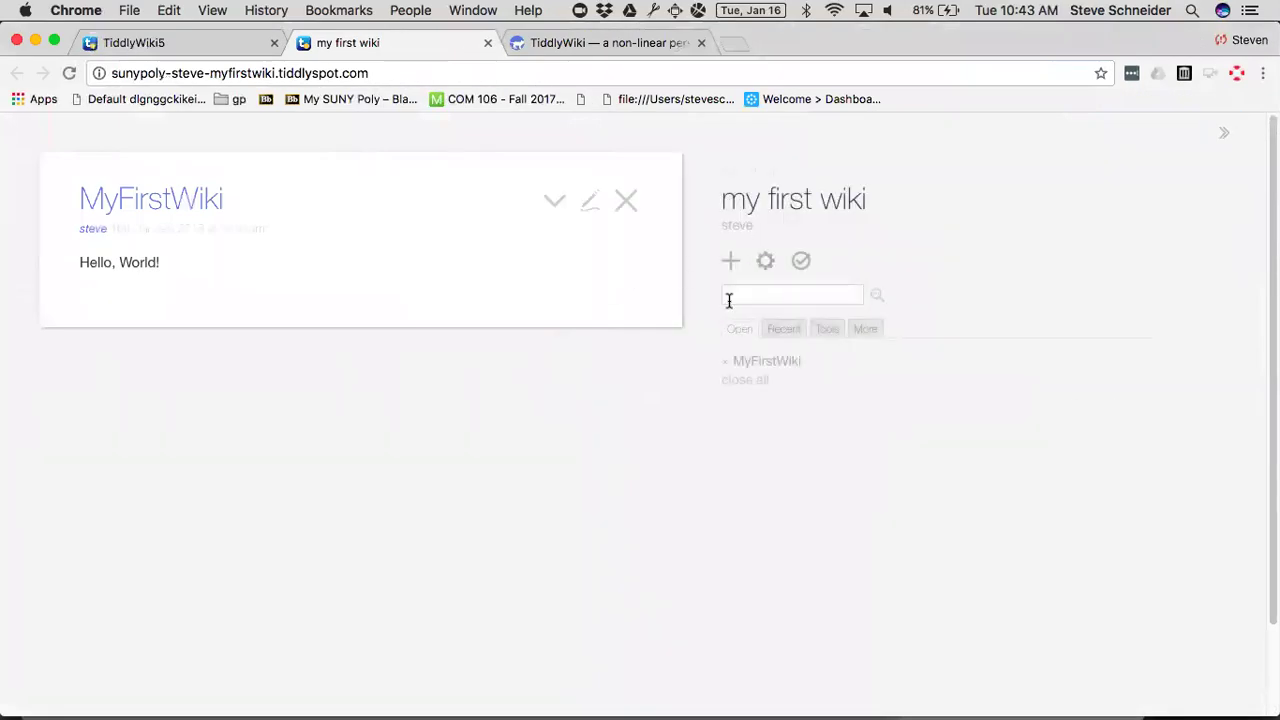